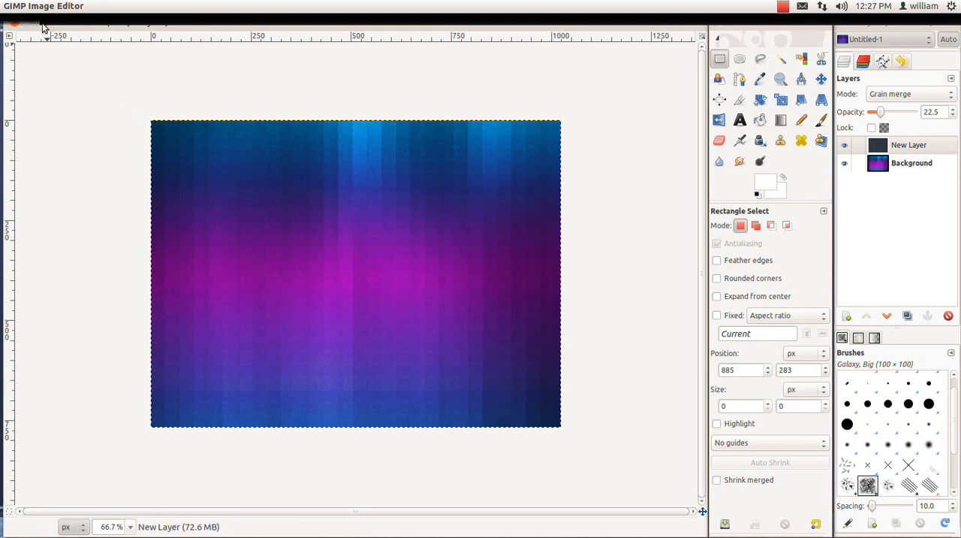
# - Create a new 1024 × 768 pixel image and enlarge its window so the whole canvas fits
pyautogui.click(62, 6)
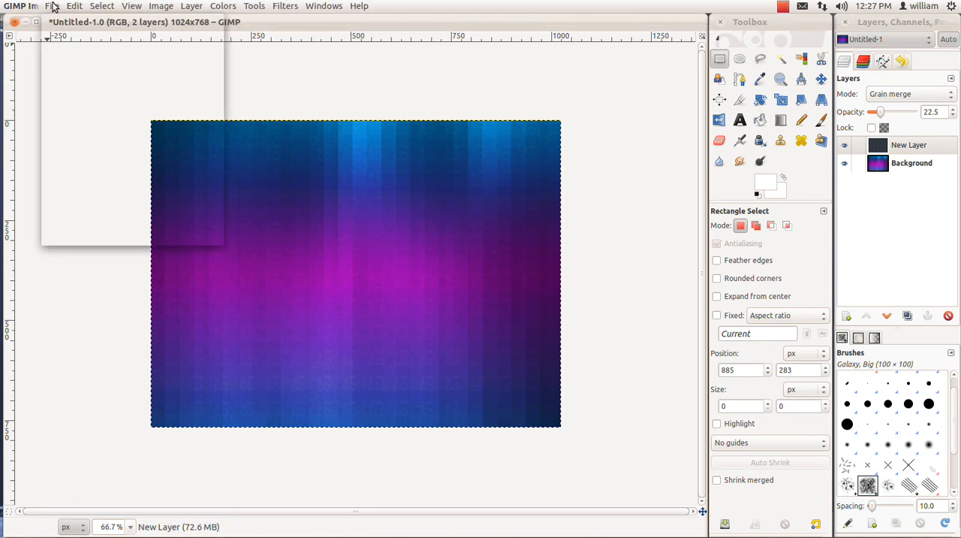
pyautogui.click(53, 21)
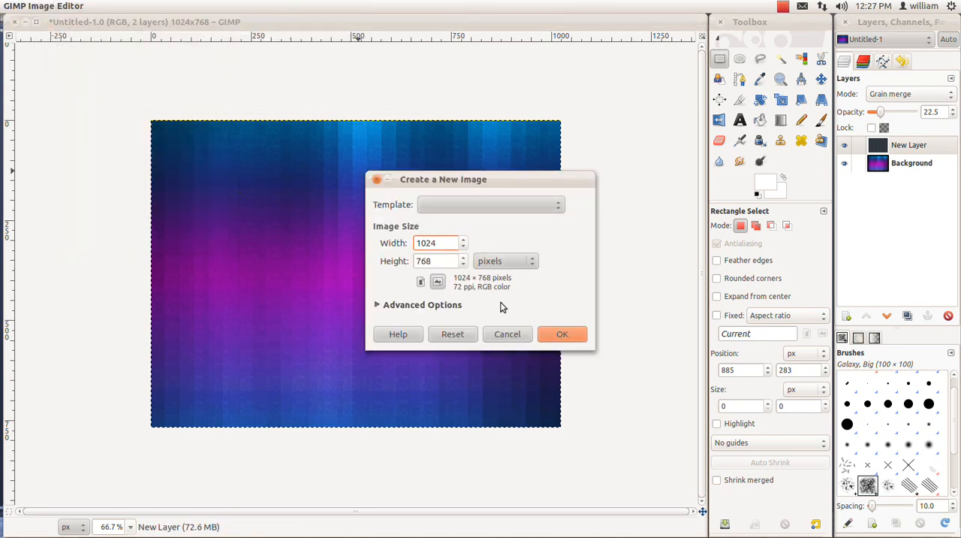
pyautogui.click(562, 334)
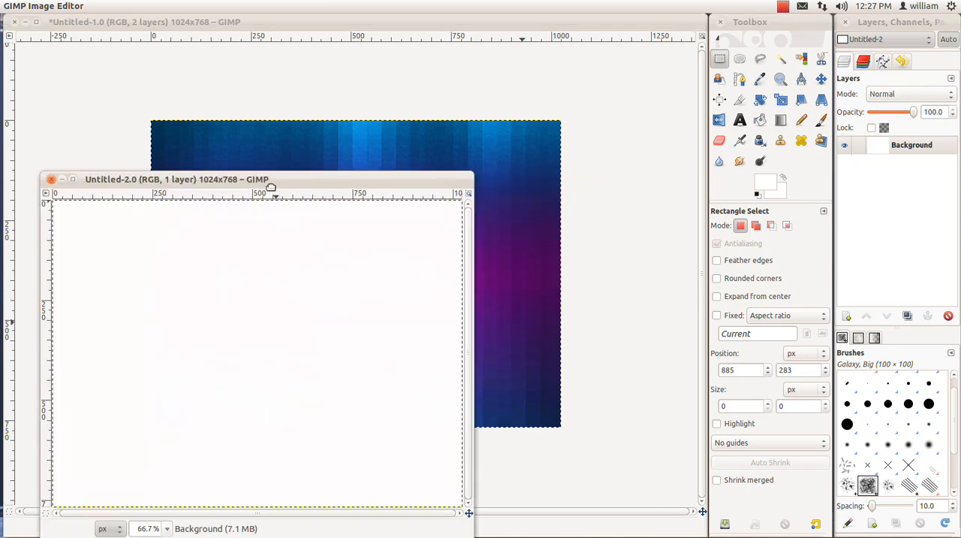
pyautogui.moveTo(272, 188); pyautogui.dragTo(313, 79)
pyautogui.moveTo(515, 430); pyautogui.dragTo(627, 502)
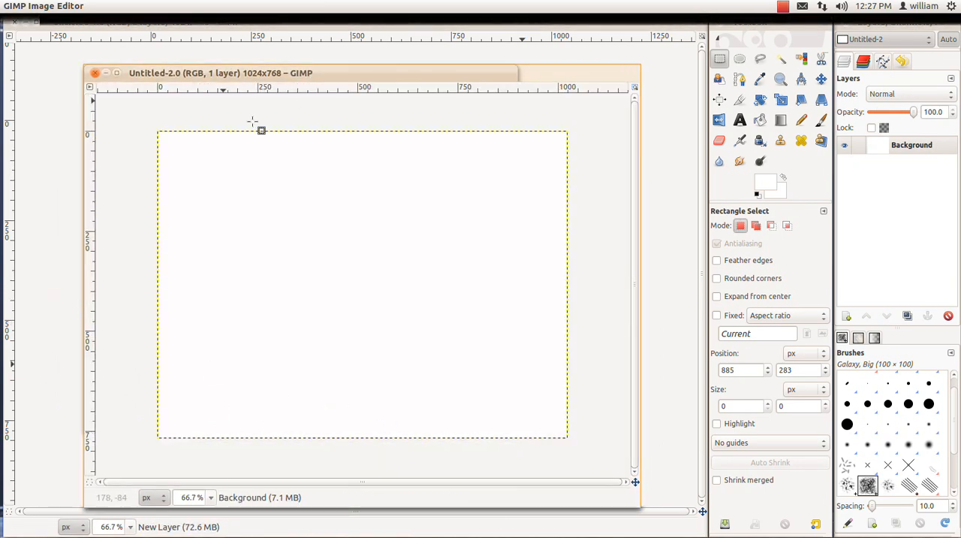
pyautogui.keyDown('ctrl'); pyautogui.scroll(1, 266, 337); pyautogui.keyUp('ctrl')
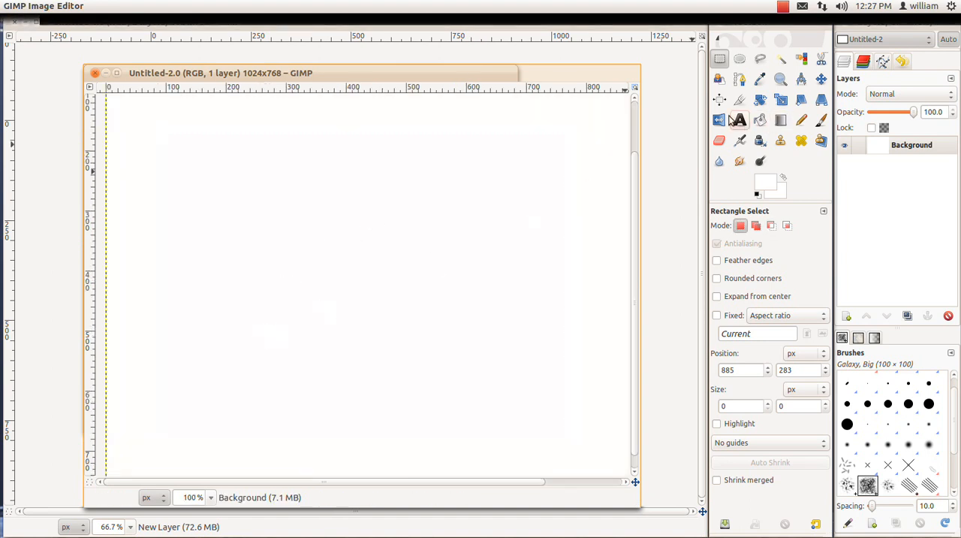
pyautogui.moveTo(636, 71); pyautogui.dragTo(657, 33)
pyautogui.keyDown('ctrl'); pyautogui.scroll(-1, 484, 225); pyautogui.keyUp('ctrl')
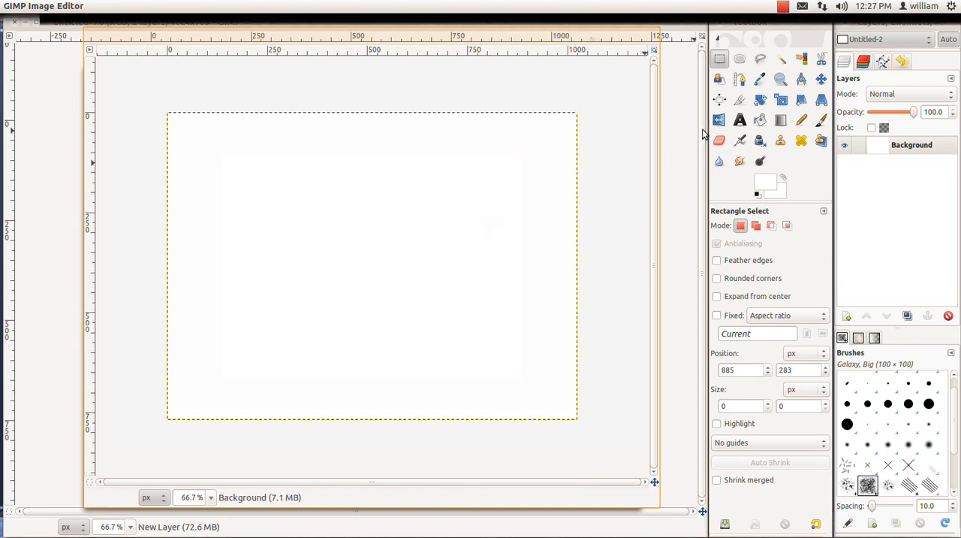
# - Try a bucket fill on the blank canvas and undo it
pyautogui.click(760, 120)
pyautogui.click(455, 189)
pyautogui.hotkey('ctrl', 'z')
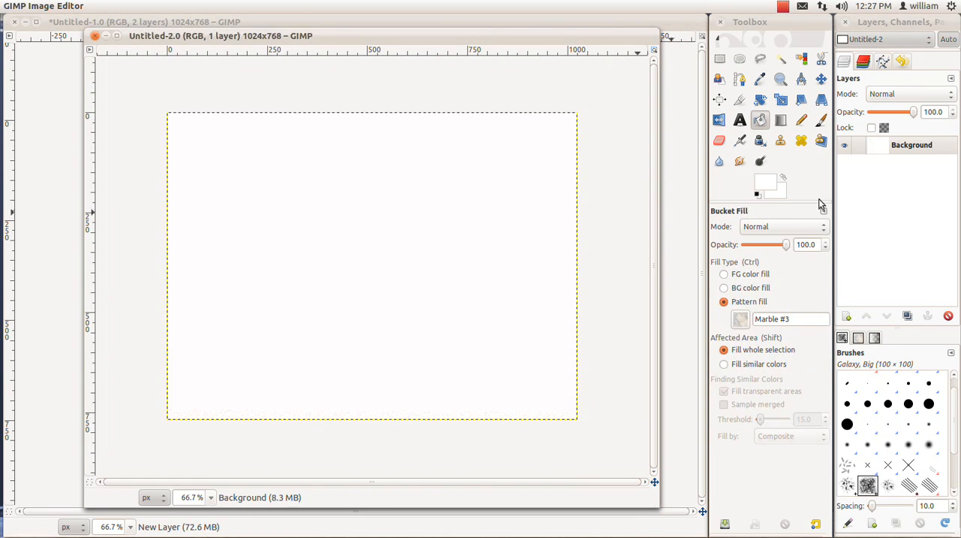
# - Add an alpha channel to the Background layer
pyautogui.rightClick(926, 150)
pyautogui.click(855, 413)
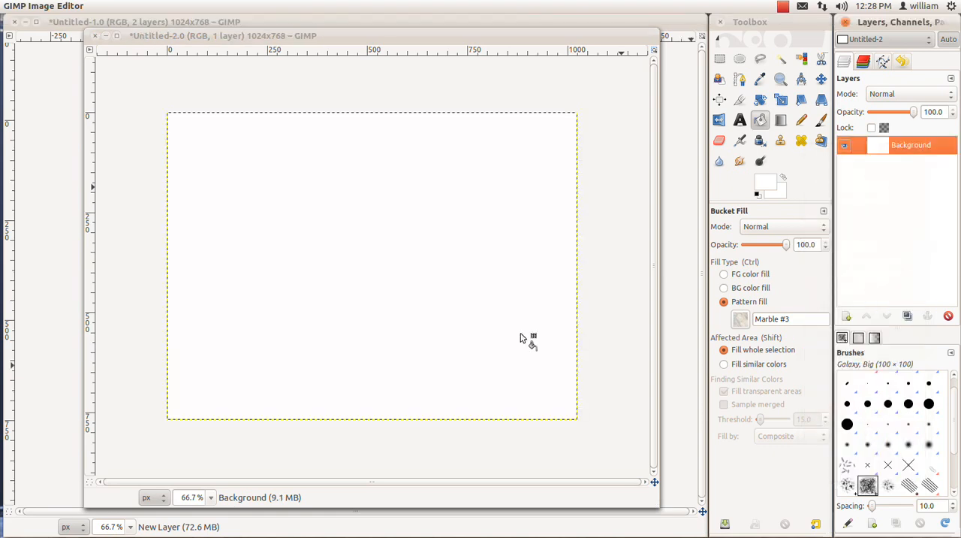
# - Try filling the whole canvas with the Marble #3 pattern and undo the fill
pyautogui.click(367, 288)
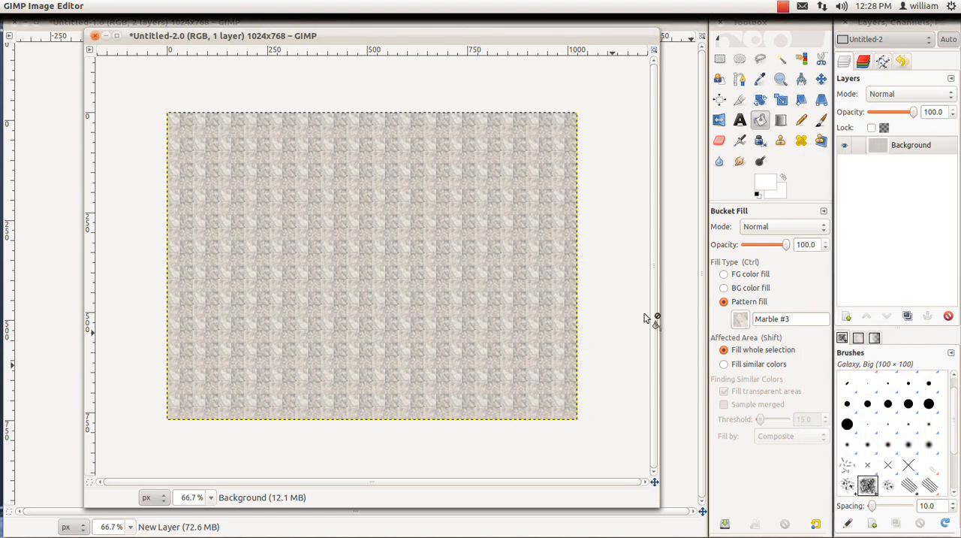
pyautogui.click(807, 320)
pyautogui.click(265, 38)
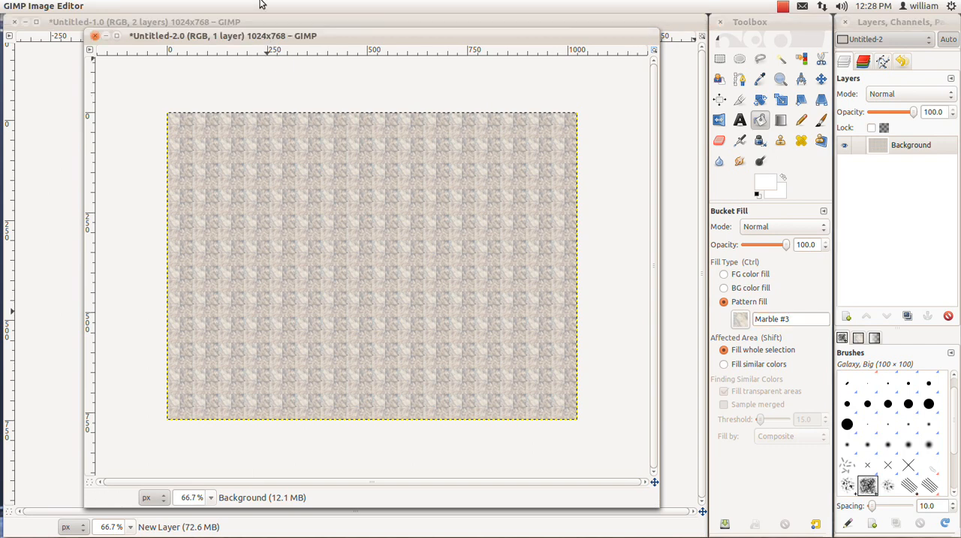
pyautogui.hotkey('ctrl', 'z')
# - Set the foreground colour to black and try a vertical Blend gradient in Color mode
pyautogui.press('l')
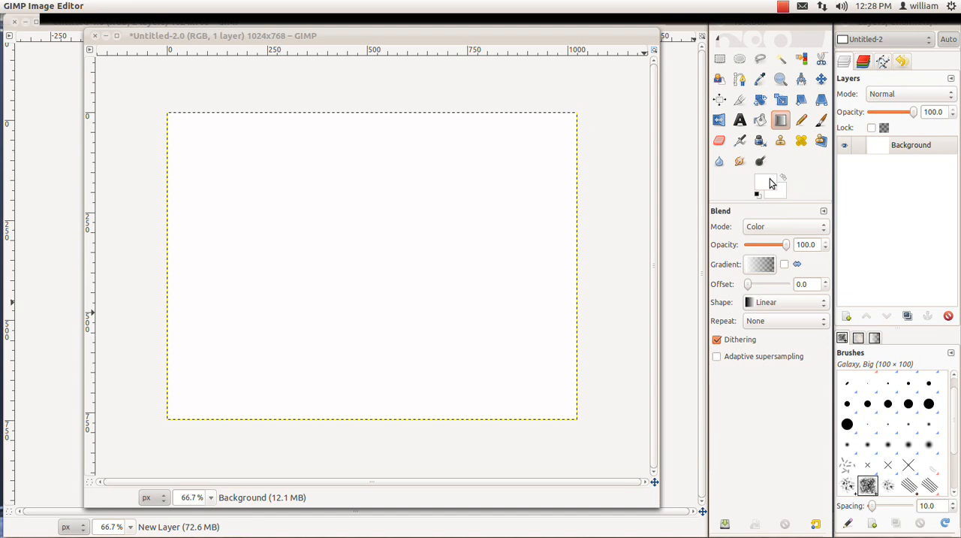
pyautogui.click(766, 182)
pyautogui.moveTo(118, 159); pyautogui.dragTo(50, 256)
pyautogui.click(316, 220)
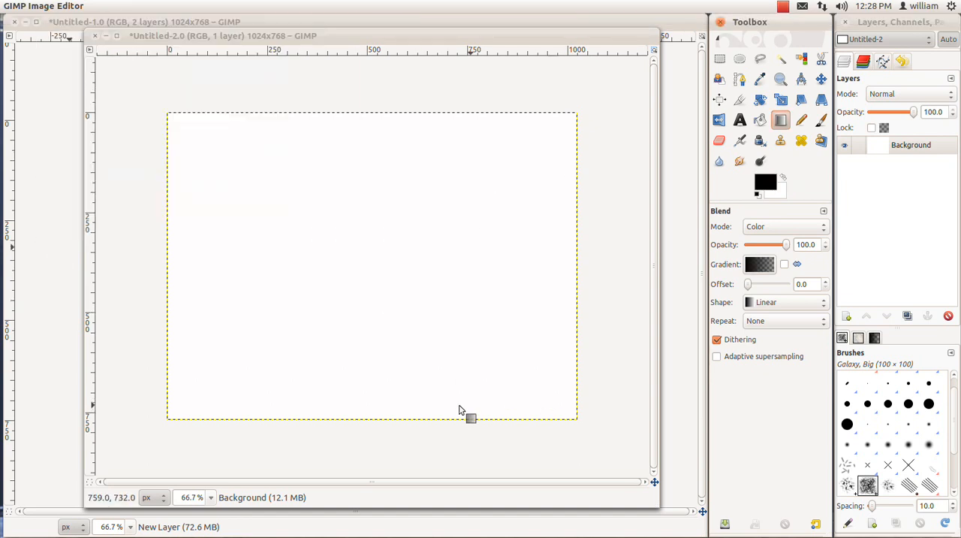
pyautogui.moveTo(376, 411)
pyautogui.mouseDown()
pyautogui.moveTo(408, 121)
pyautogui.moveTo(396, 110)
pyautogui.mouseUp()
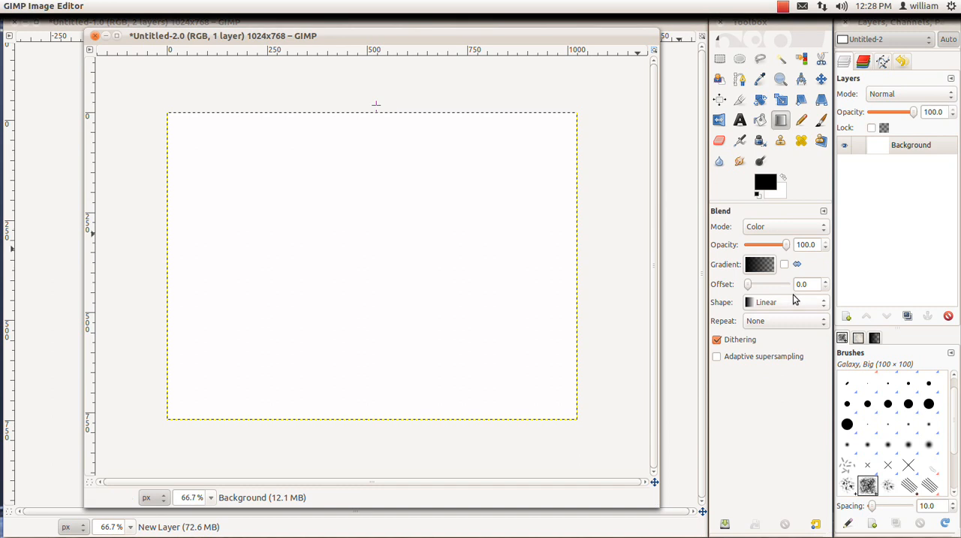
# - Set the Blend tool's mode to Normal and choose the black-to-white foreground-to-background gradient
pyautogui.click(776, 225)
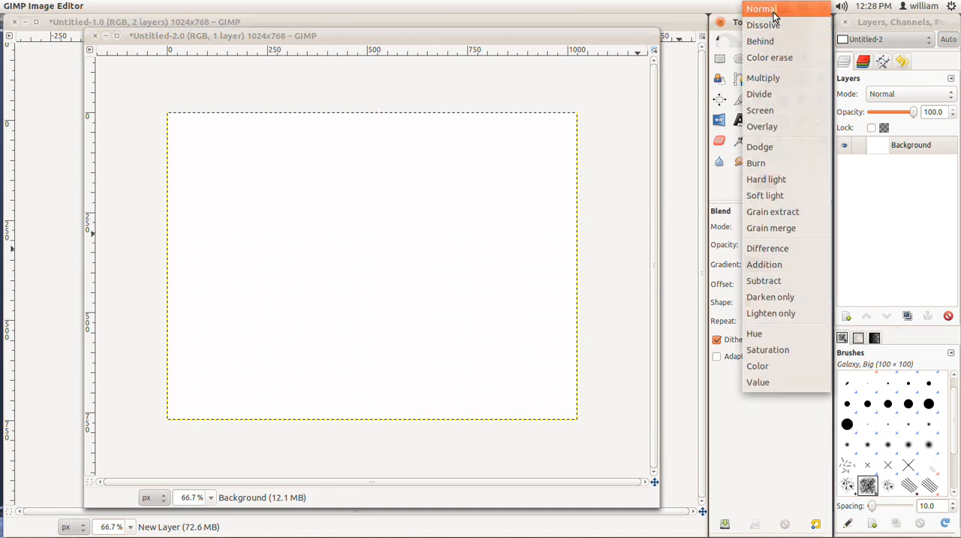
pyautogui.click(766, 21)
pyautogui.click(758, 265)
pyautogui.click(777, 322)
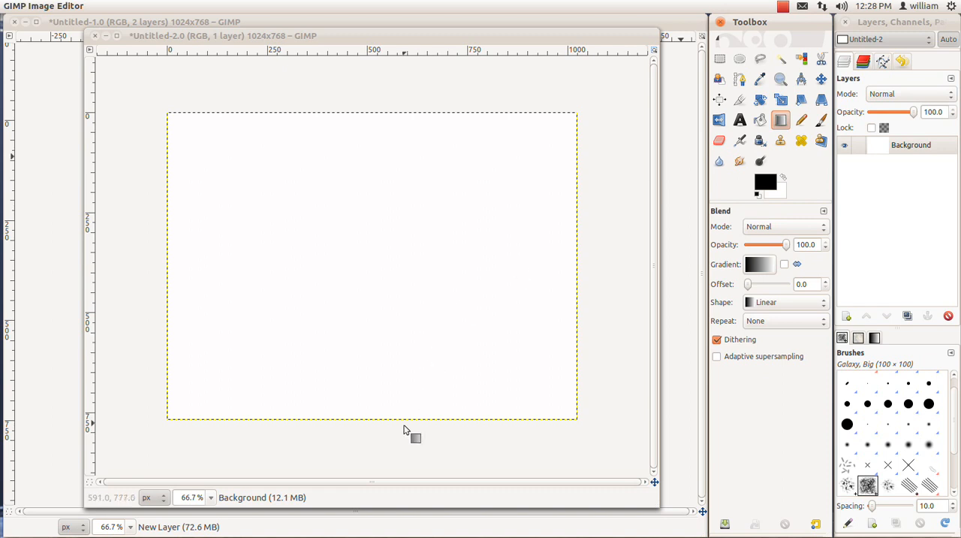
# - Try a vertical gradient and a diagonal gradient on the canvas, undoing each one
pyautogui.moveTo(401, 422); pyautogui.dragTo(401, 109)
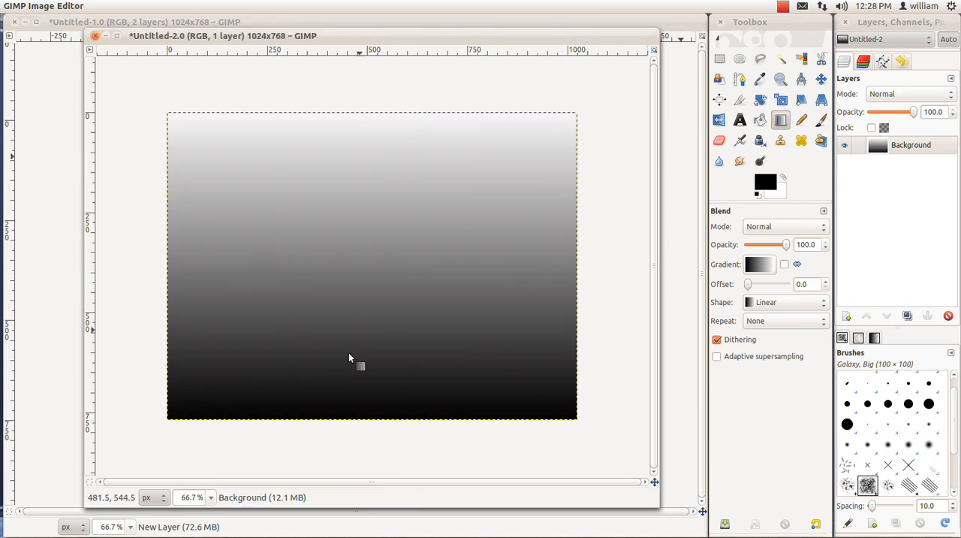
pyautogui.hotkey('ctrl', 'z')
pyautogui.moveTo(510, 412); pyautogui.dragTo(208, 103)
pyautogui.hotkey('ctrl', 'z')
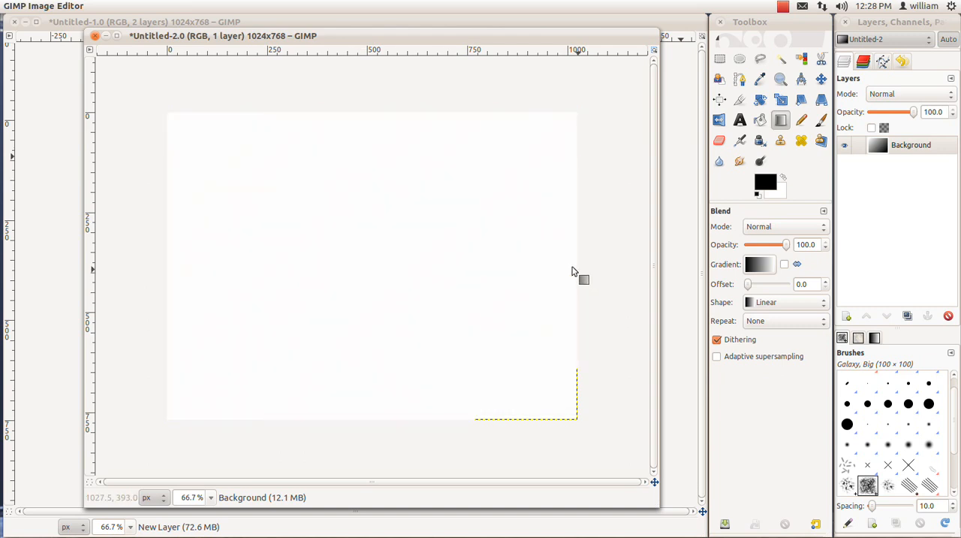
# - Draw a horizontal gradient from black at the canvas's right edge to white at its left, and pixelize it with 45 × 45 pixel blocks
pyautogui.moveTo(563, 264); pyautogui.dragTo(176, 264)
pyautogui.rightClick(347, 248)
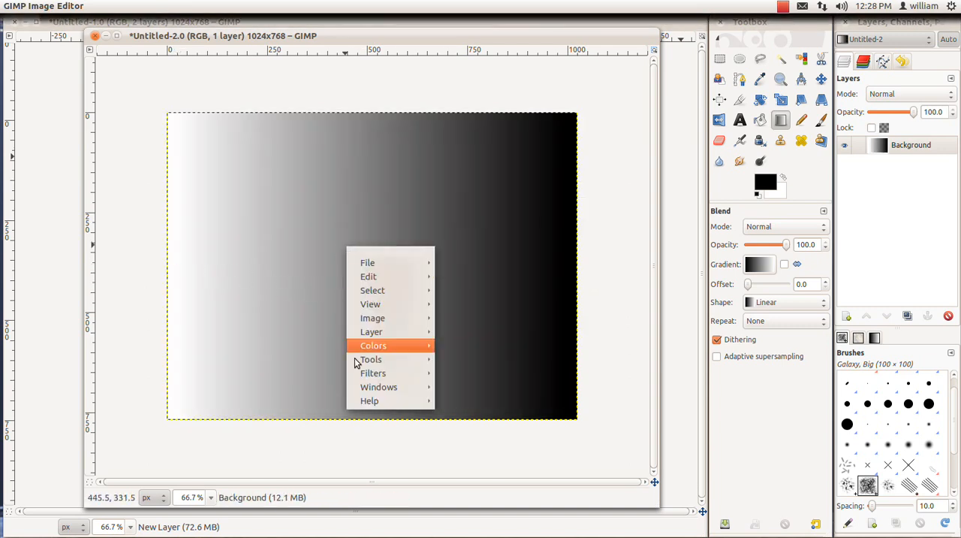
pyautogui.moveTo(369, 375)
pyautogui.moveTo(488, 305)
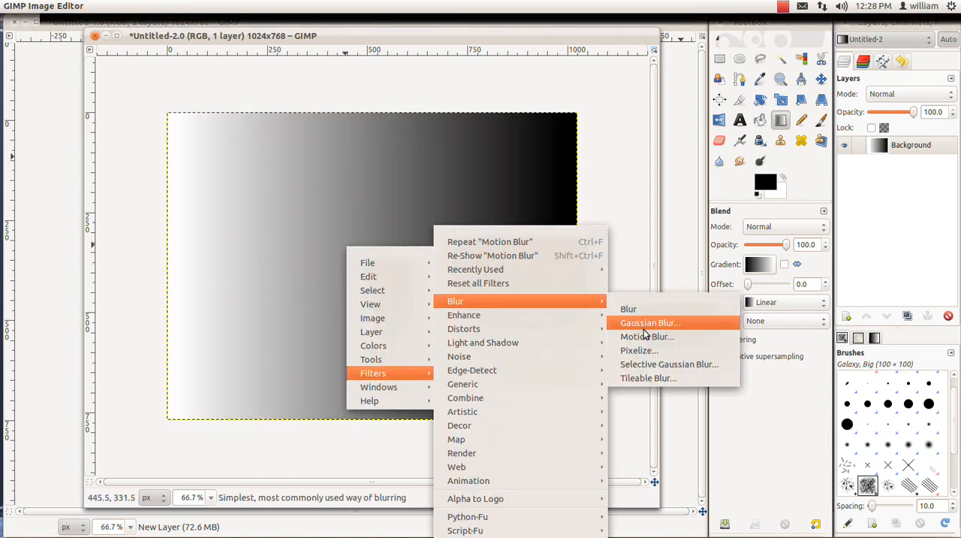
pyautogui.click(668, 348)
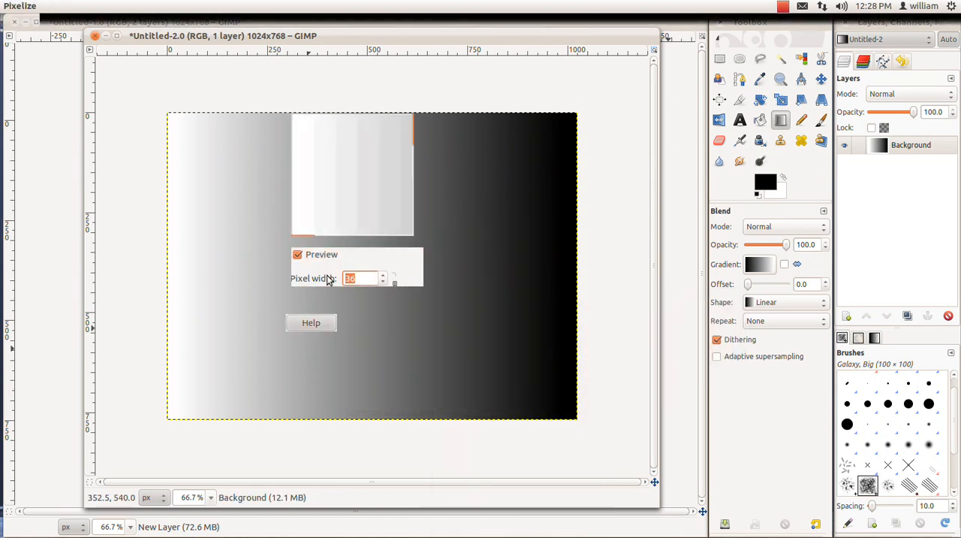
pyautogui.write('45')
pyautogui.press('Tab')
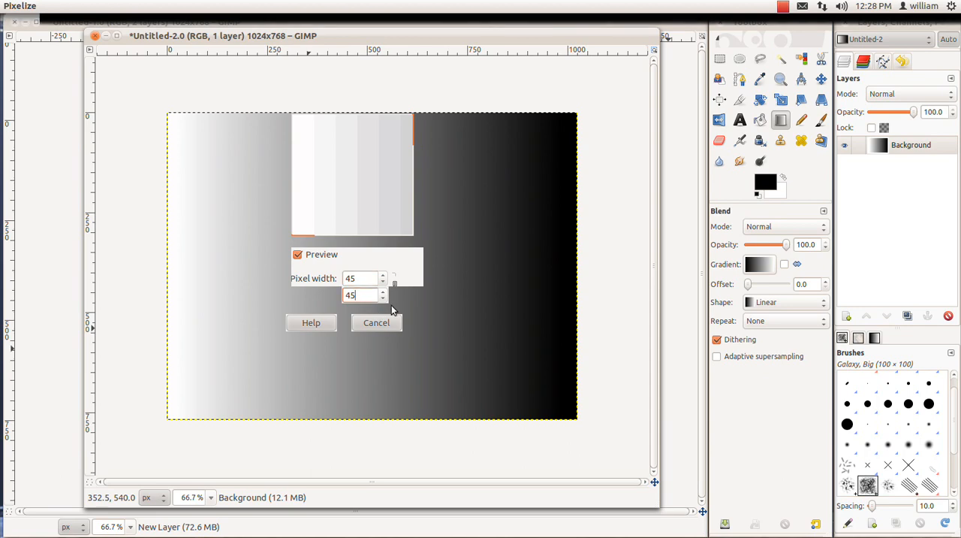
pyautogui.click(427, 321)
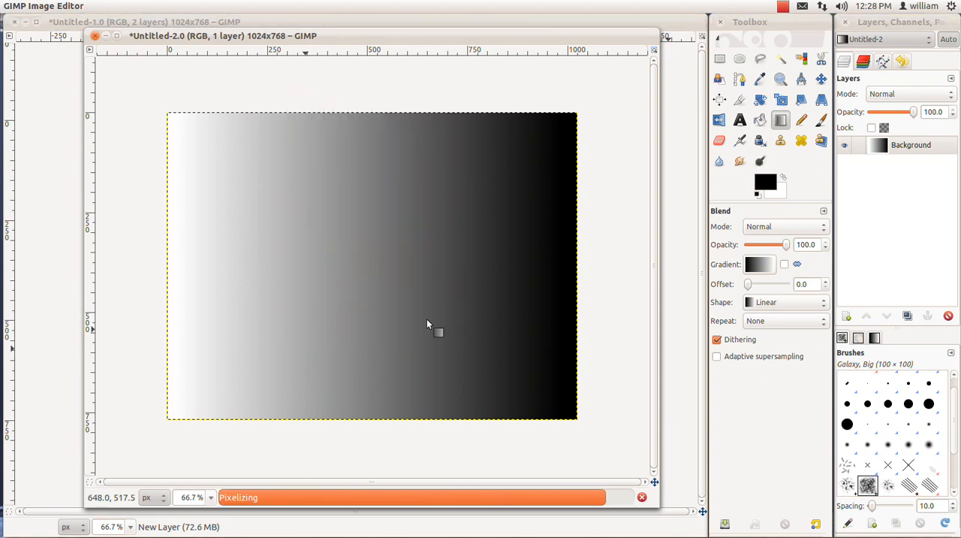
# - Distort the striped gradient with IWarp in Swirl CCW mode, using deform radius 250 and deform amount 1.00
pyautogui.rightClick(284, 328)
pyautogui.moveTo(319, 455)
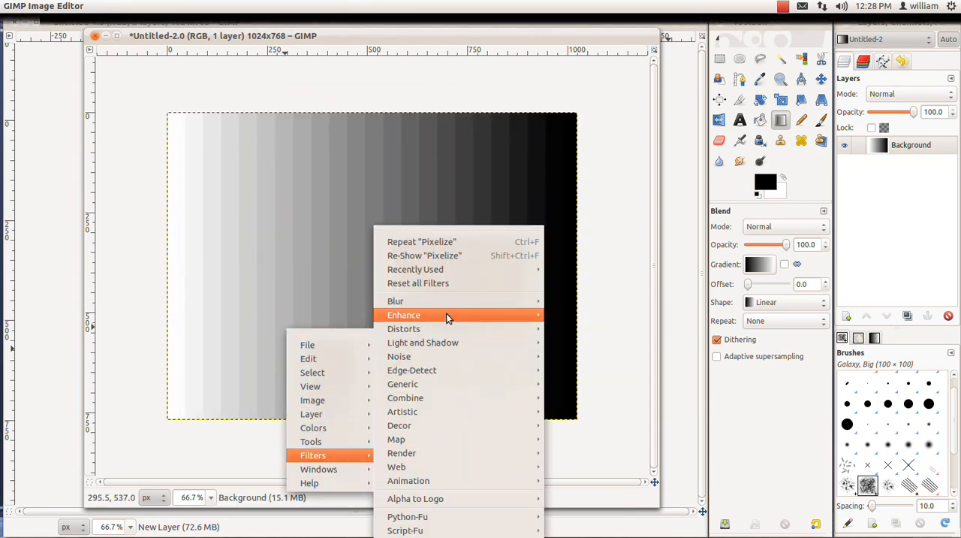
pyautogui.moveTo(454, 329)
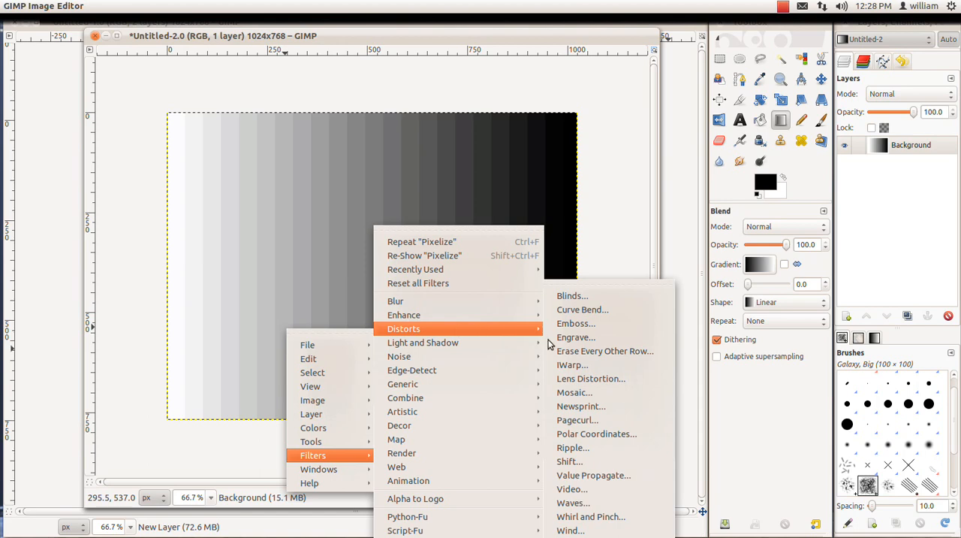
pyautogui.click(575, 366)
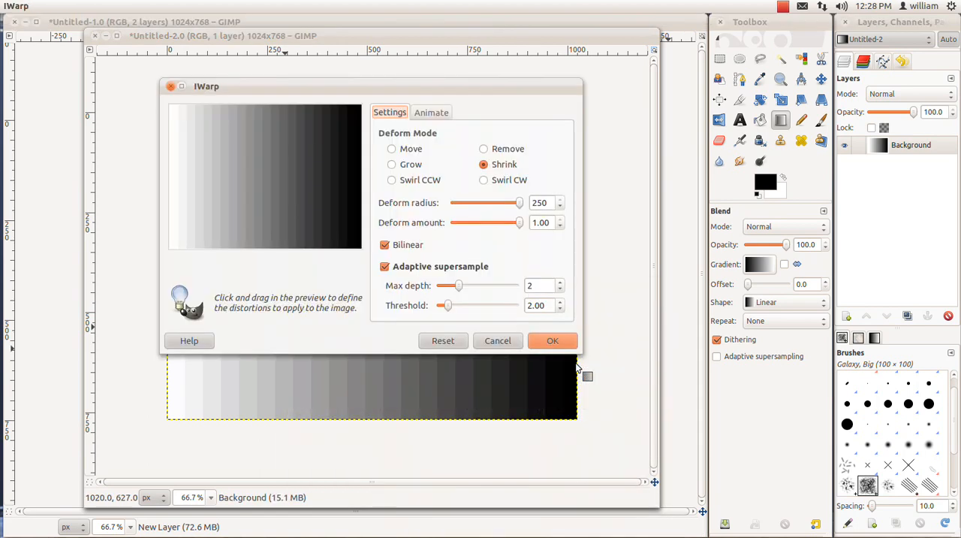
pyautogui.click(413, 180)
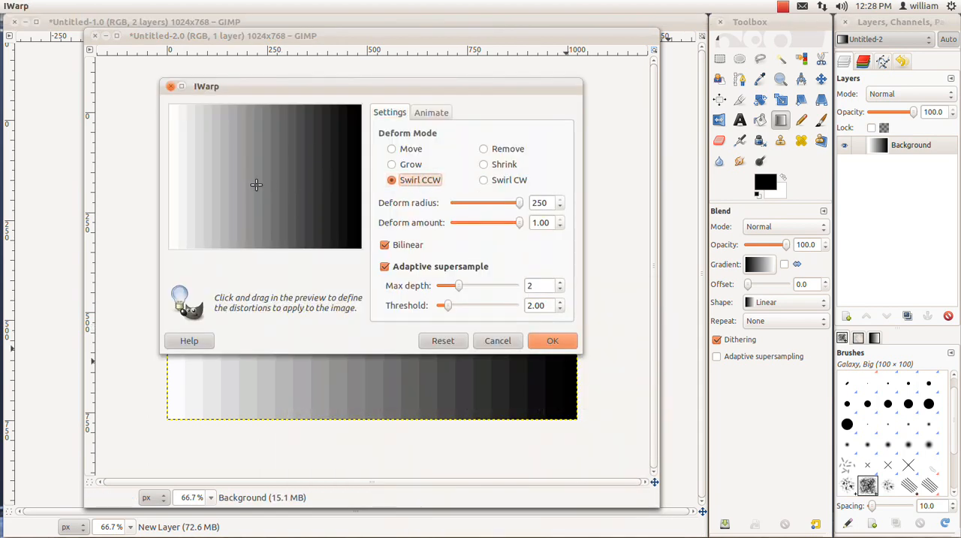
pyautogui.moveTo(259, 180); pyautogui.dragTo(260, 181)
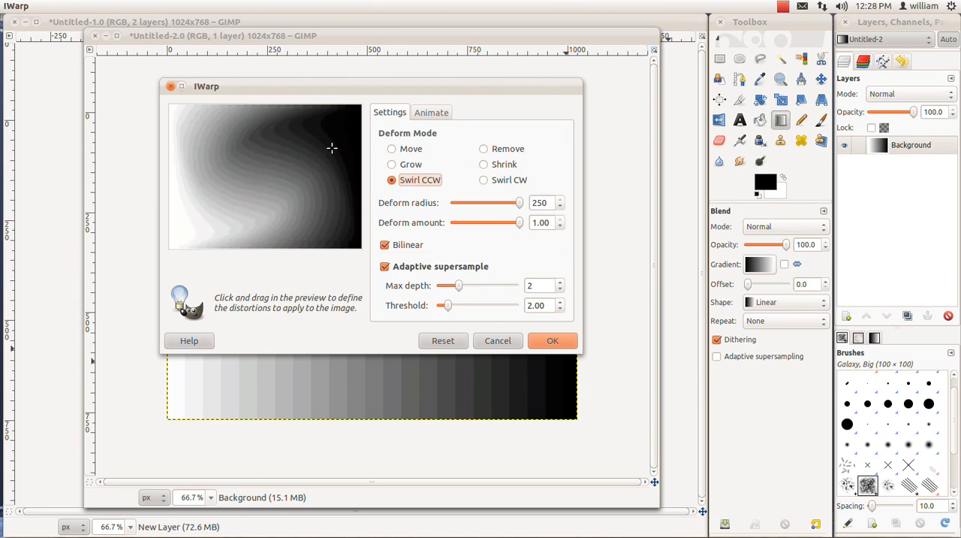
pyautogui.moveTo(332, 148); pyautogui.dragTo(333, 148)
pyautogui.click(553, 340)
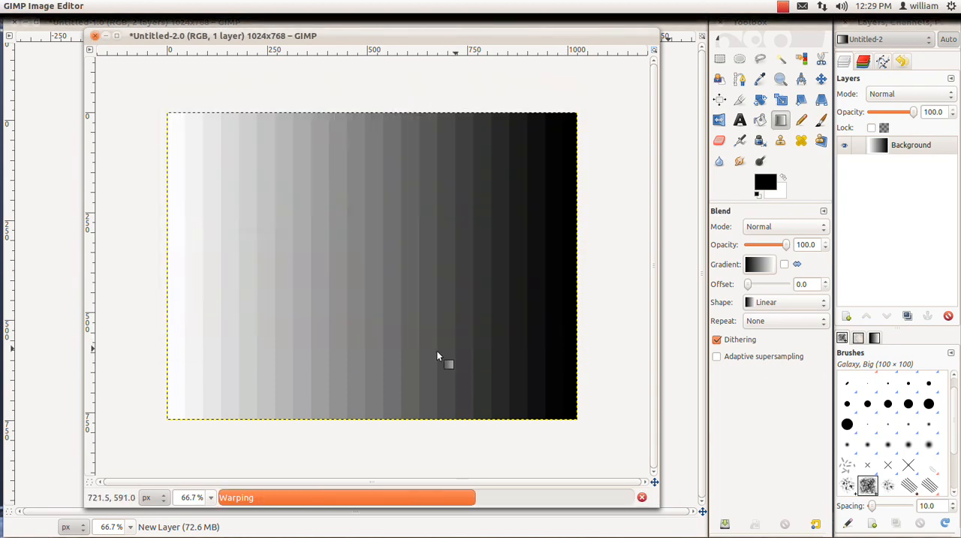
# - Pixelize the warped gradient again with the current Pixelize settings
pyautogui.rightClick(321, 303)
pyautogui.moveTo(348, 434)
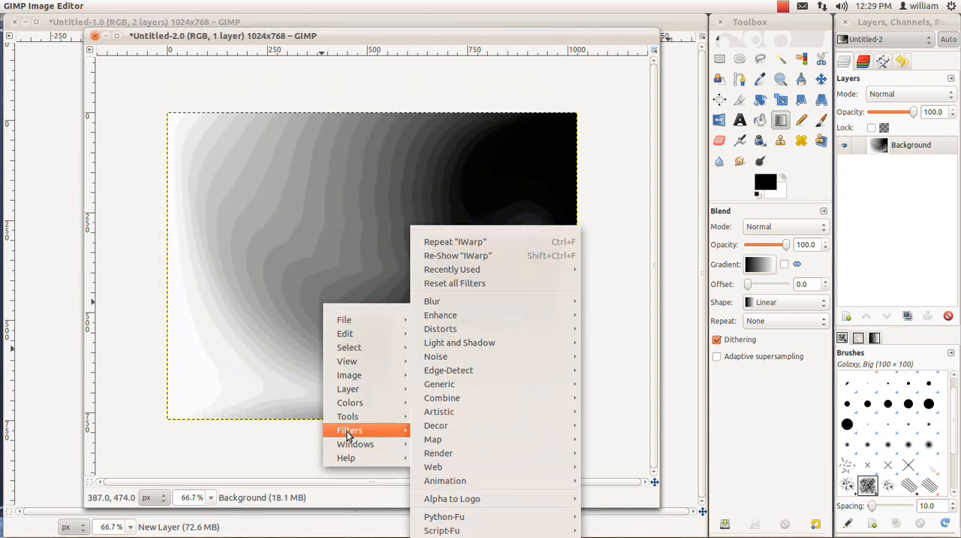
pyautogui.moveTo(511, 298)
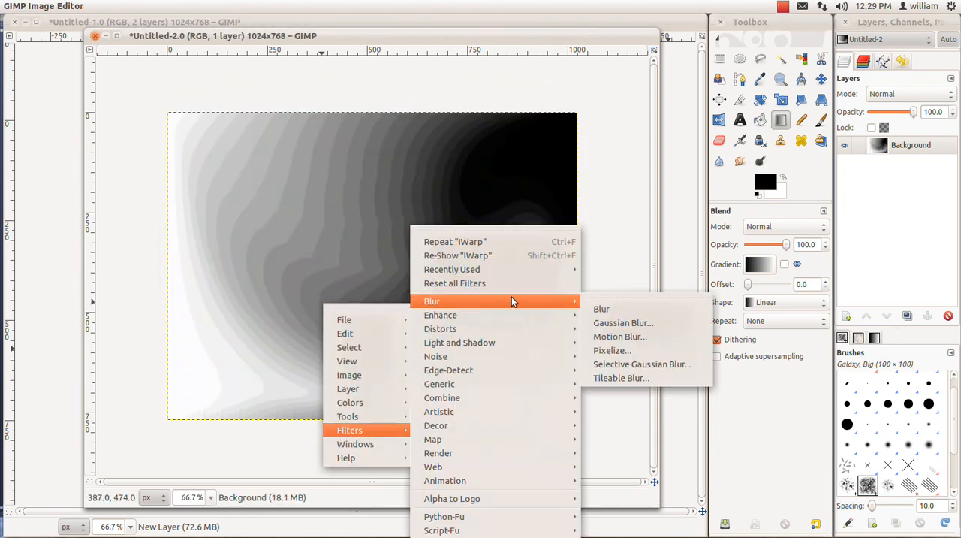
pyautogui.click(628, 356)
pyautogui.click(444, 322)
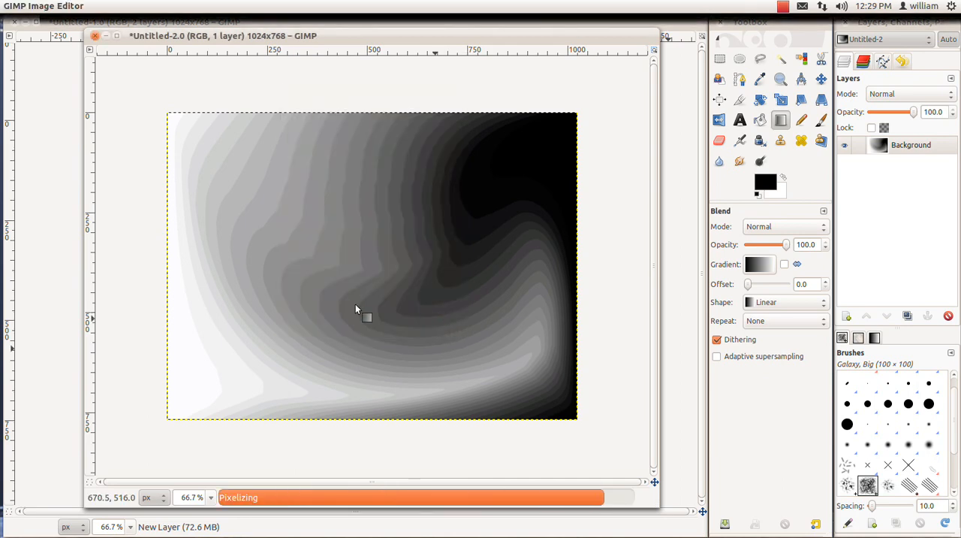
# - Try a linear Motion Blur with length 256 and angle 180 on the pixelized image, and undo it
pyautogui.rightClick(305, 263)
pyautogui.moveTo(346, 386)
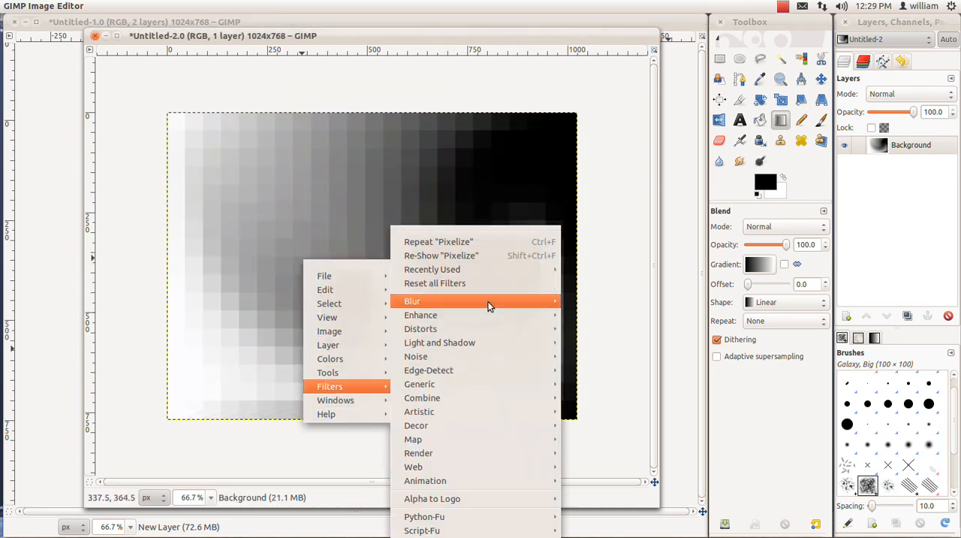
pyautogui.moveTo(488, 305)
pyautogui.click(636, 340)
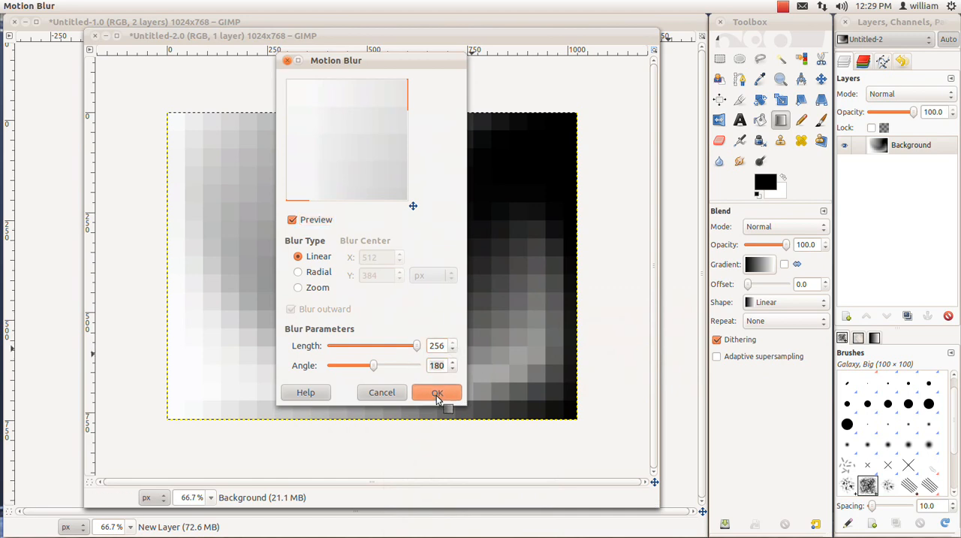
pyautogui.click(437, 392)
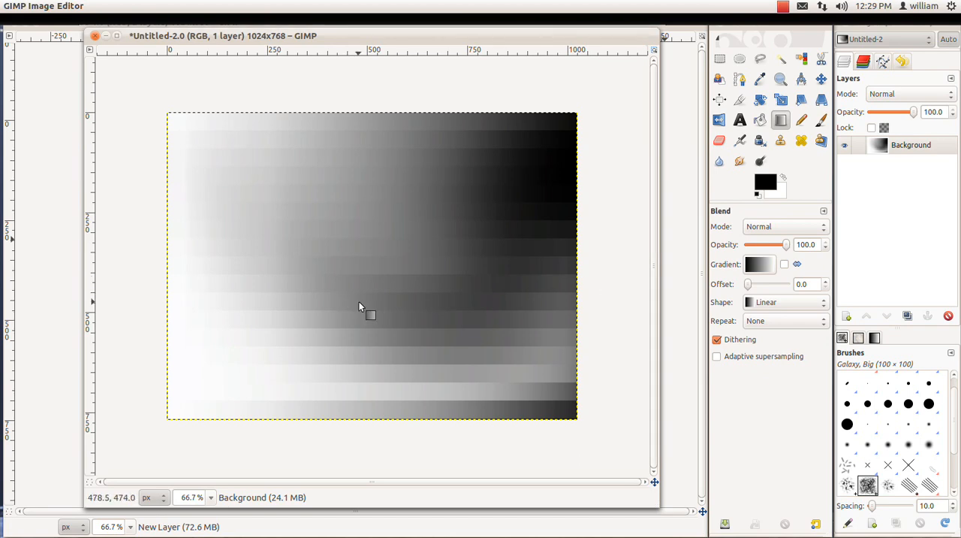
pyautogui.hotkey('ctrl', 'z')
# - Apply a linear Motion Blur with length 256 and angle 90 to the pixelized image
pyautogui.rightClick(350, 304)
pyautogui.moveTo(373, 444)
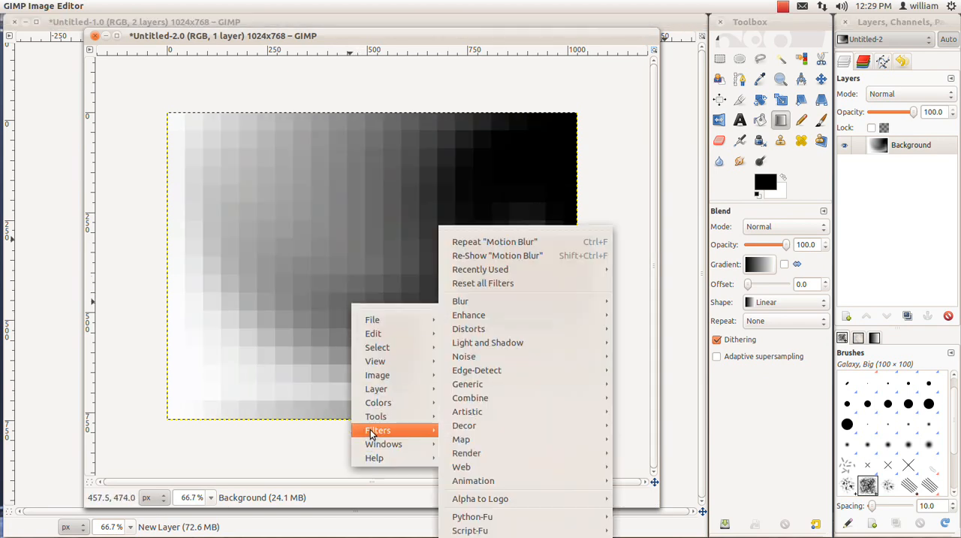
pyautogui.moveTo(514, 300)
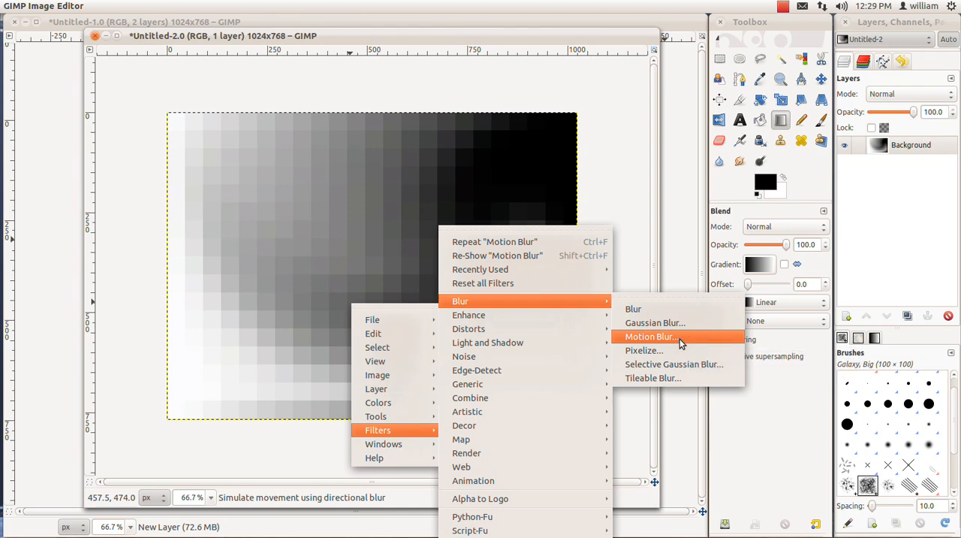
pyautogui.click(682, 338)
pyautogui.doubleClick(449, 365)
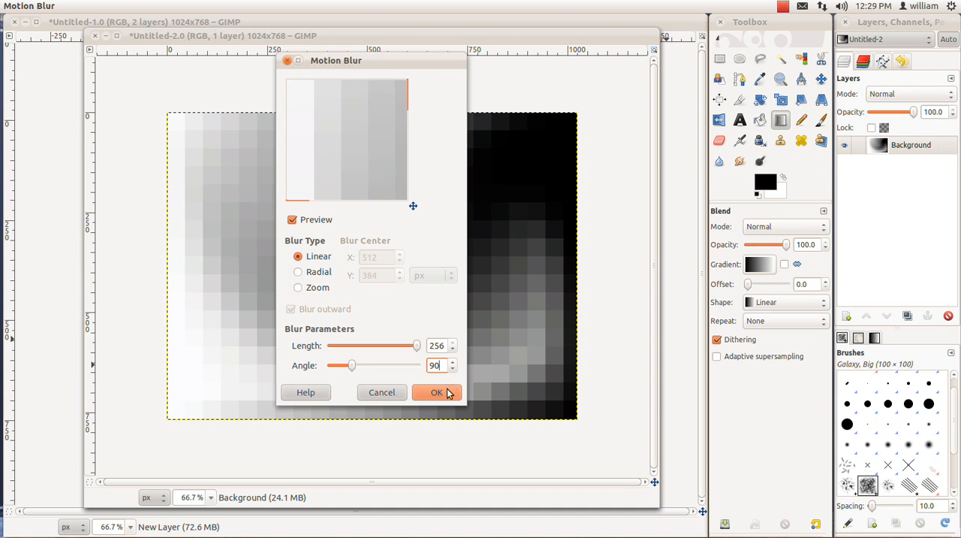
pyautogui.click(451, 386)
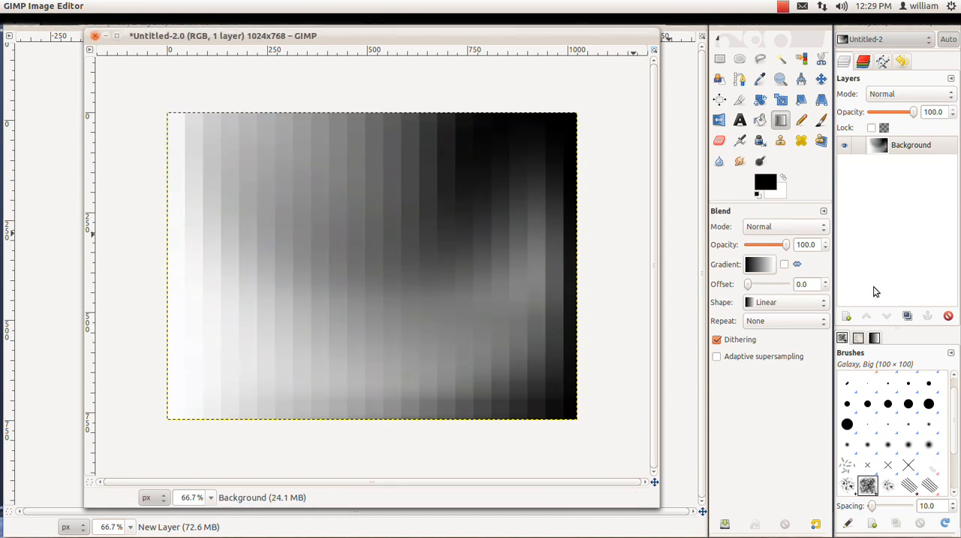
# - Pixelize the blurred image with 65 × 65 pixel blocks
pyautogui.rightClick(361, 284)
pyautogui.moveTo(415, 409)
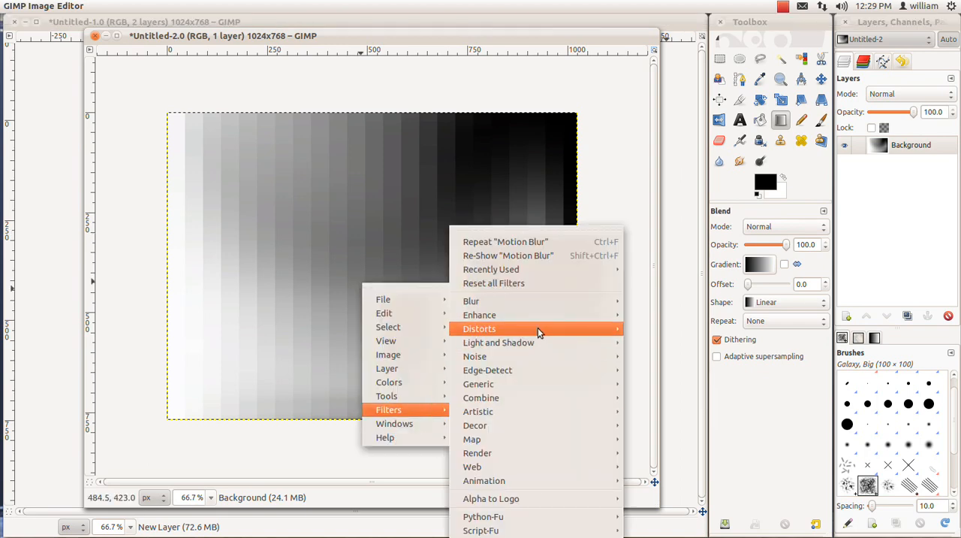
pyautogui.moveTo(527, 311)
pyautogui.click(690, 347)
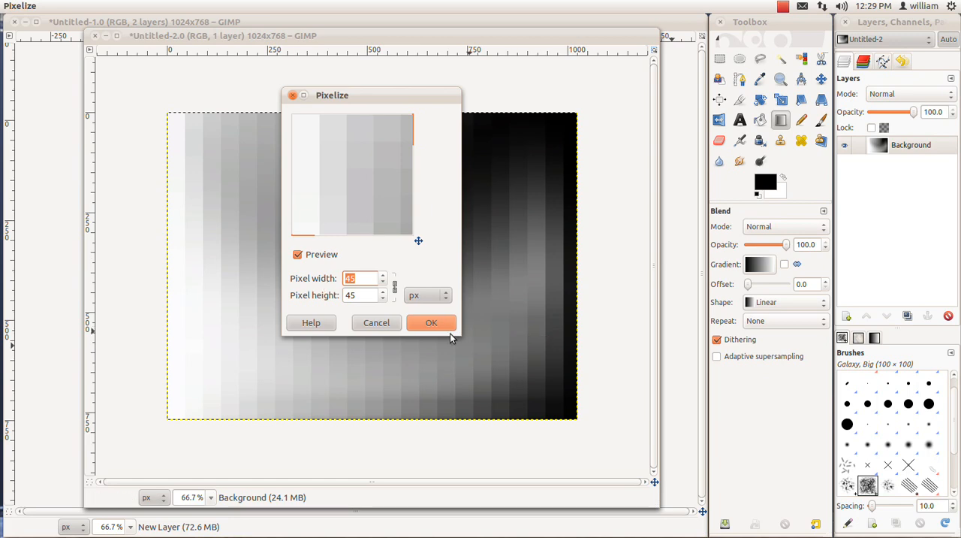
pyautogui.write('65')
pyautogui.click(375, 297)
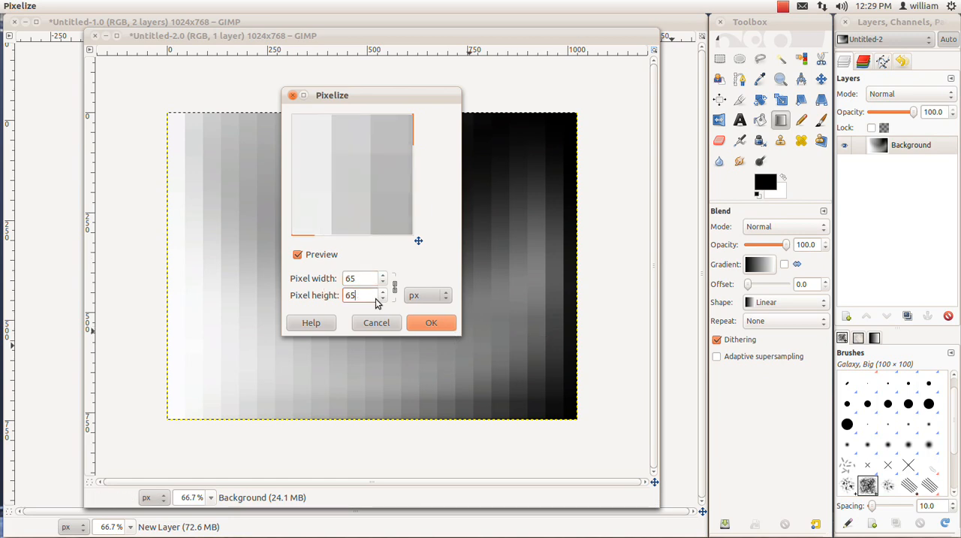
pyautogui.click(427, 322)
# - Open the IWarp distortion filter for the pixelized image
pyautogui.rightClick(330, 328)
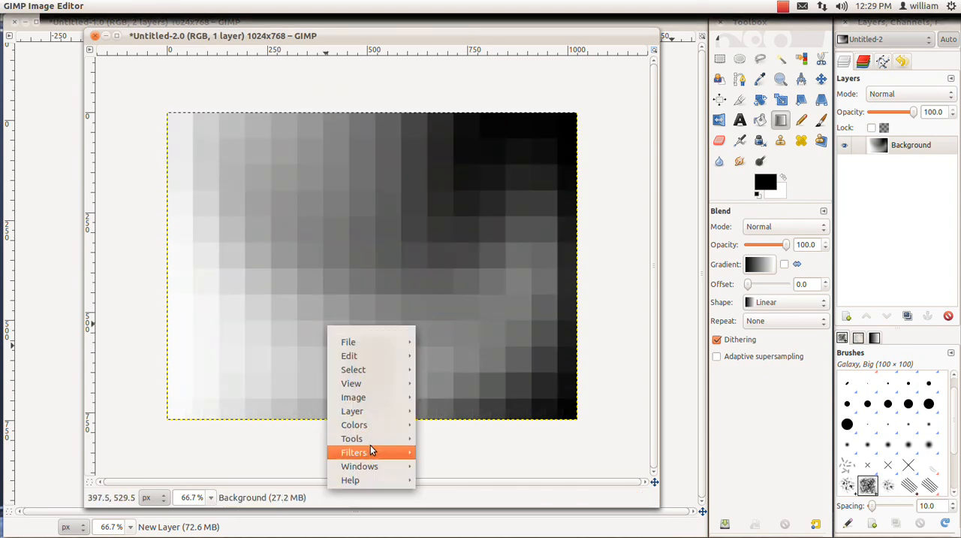
pyautogui.moveTo(369, 451)
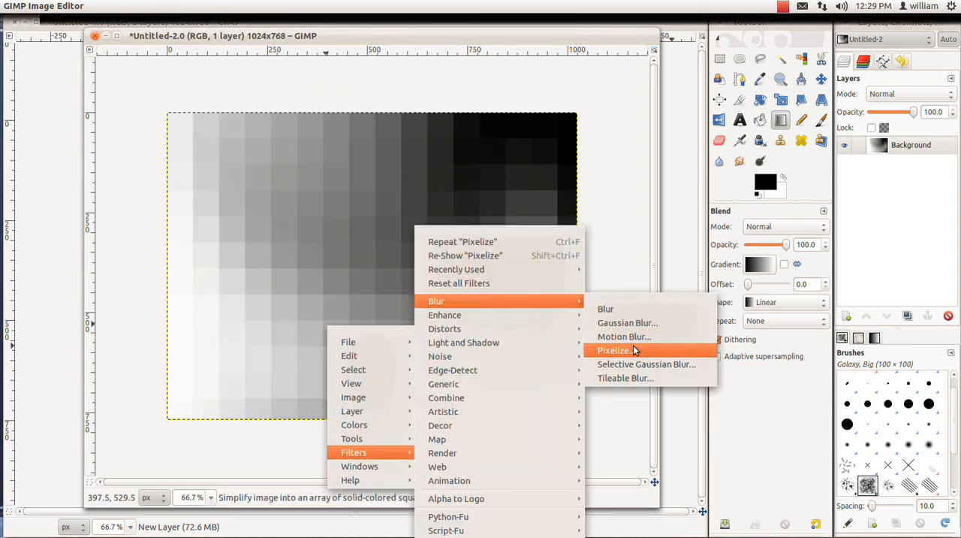
pyautogui.moveTo(470, 333)
pyautogui.click(643, 364)
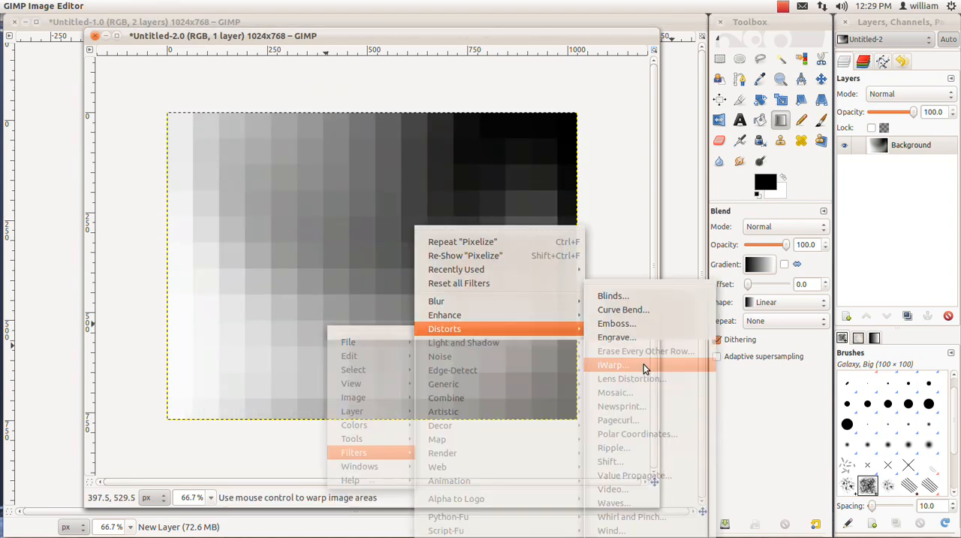
# - Try a Swirl CCW distortion across the IWarp preview and reset it
pyautogui.moveTo(288, 214)
pyautogui.mouseDown()
pyautogui.moveTo(272, 202)
pyautogui.moveTo(463, 206)
pyautogui.mouseUp()
pyautogui.moveTo(166, 175); pyautogui.dragTo(448, 156)
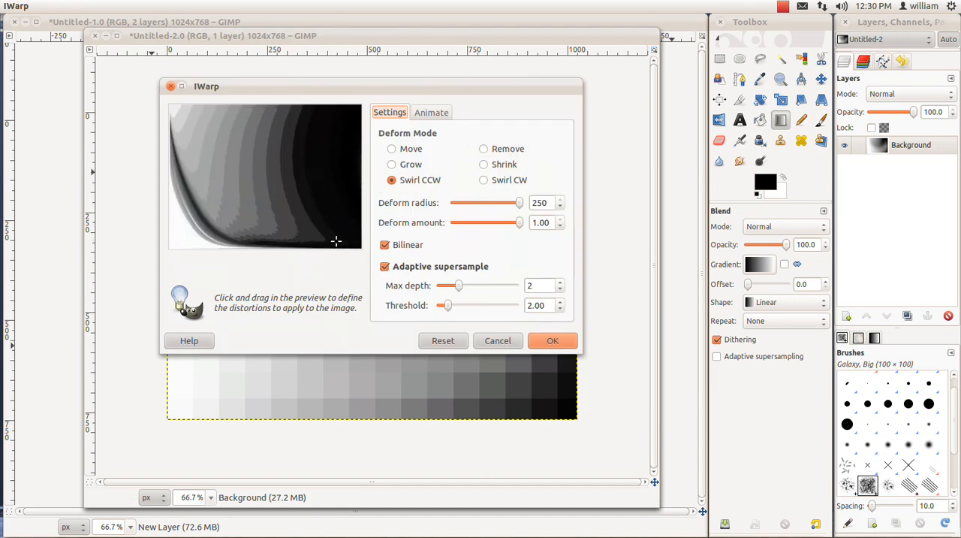
pyautogui.click(462, 342)
# - Distort the image with IWarp in Shrink mode, using deform radius 250 and deform amount 1.00, into streaks converging near its left edge
pyautogui.click(483, 164)
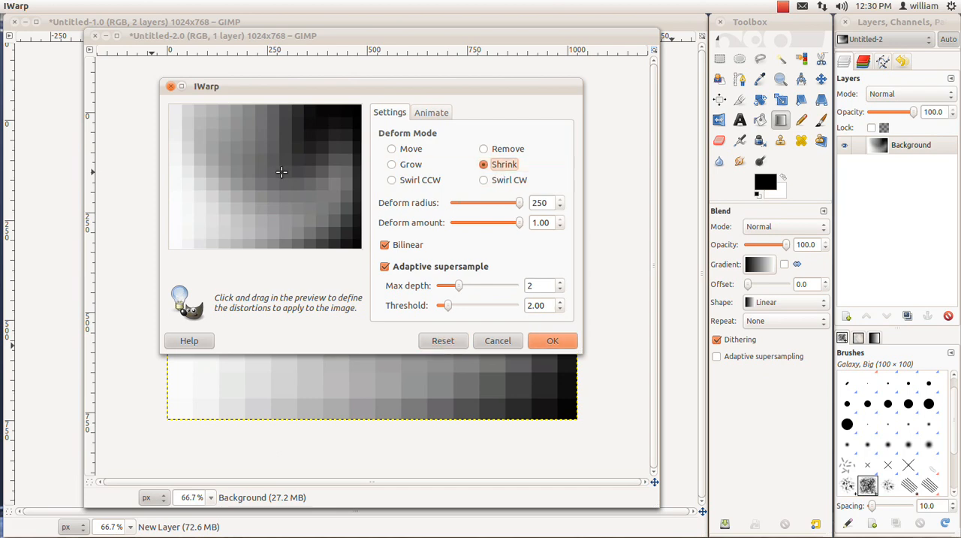
pyautogui.moveTo(279, 172)
pyautogui.mouseDown()
pyautogui.moveTo(346, 119)
pyautogui.moveTo(224, 106)
pyautogui.moveTo(193, 155)
pyautogui.moveTo(217, 217)
pyautogui.mouseUp()
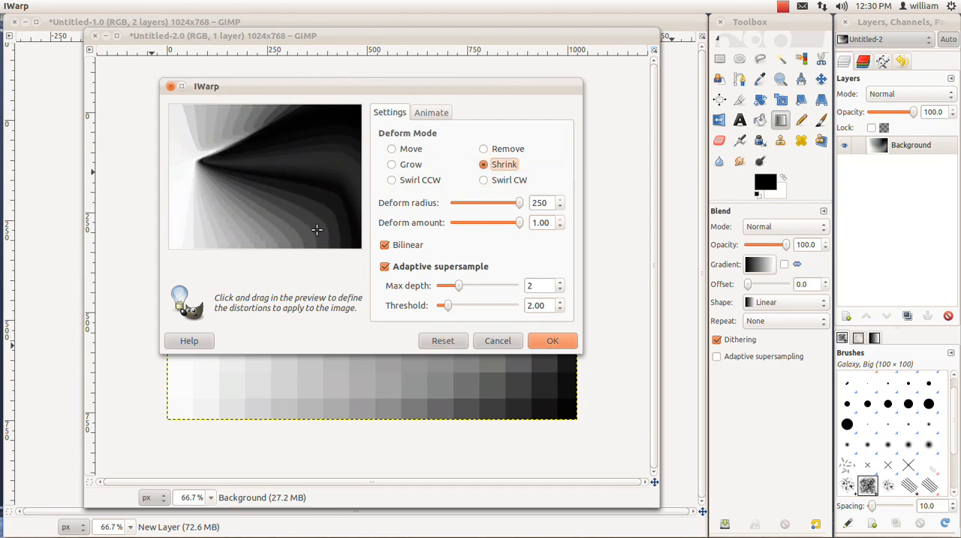
pyautogui.moveTo(317, 229); pyautogui.dragTo(340, 229)
pyautogui.moveTo(232, 233)
pyautogui.mouseDown()
pyautogui.moveTo(180, 219)
pyautogui.moveTo(184, 198)
pyautogui.moveTo(253, 163)
pyautogui.moveTo(287, 160)
pyautogui.mouseUp()
pyautogui.moveTo(196, 167)
pyautogui.mouseDown()
pyautogui.moveTo(156, 185)
pyautogui.moveTo(145, 228)
pyautogui.moveTo(96, 260)
pyautogui.mouseUp()
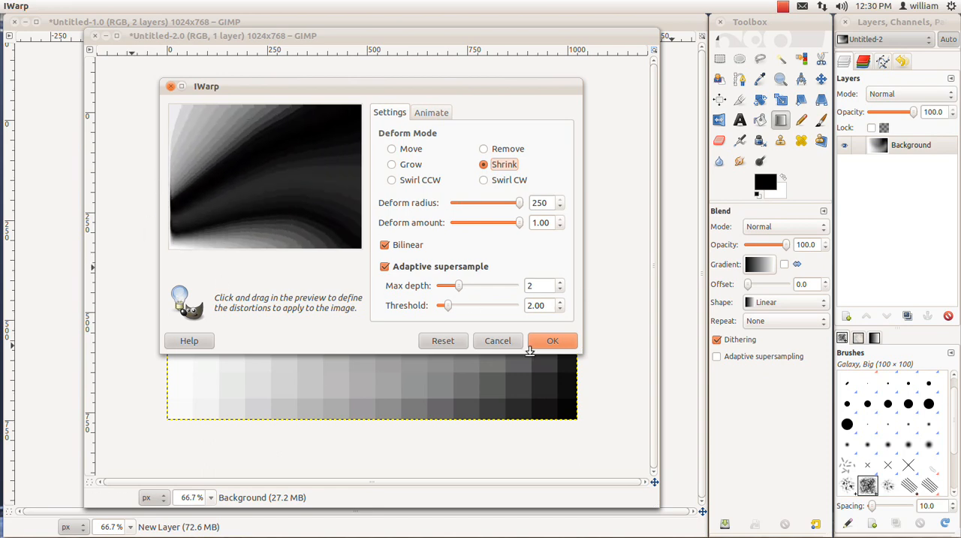
pyautogui.click(550, 349)
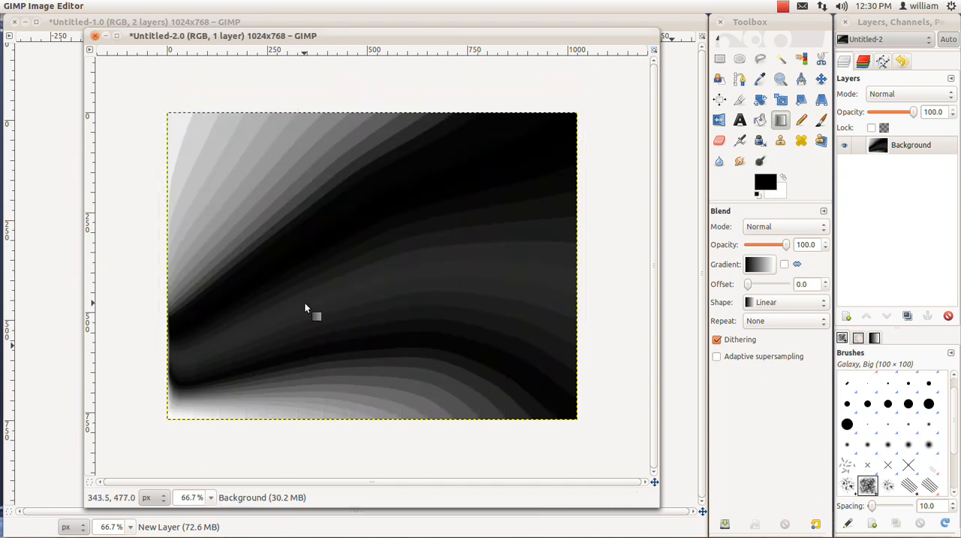
pyautogui.rightClick(317, 263)
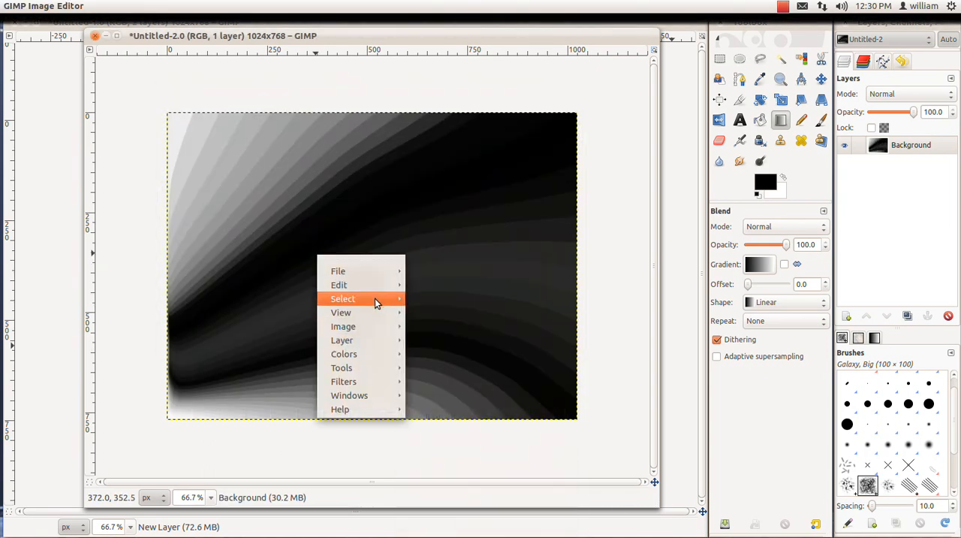
pyautogui.moveTo(374, 299)
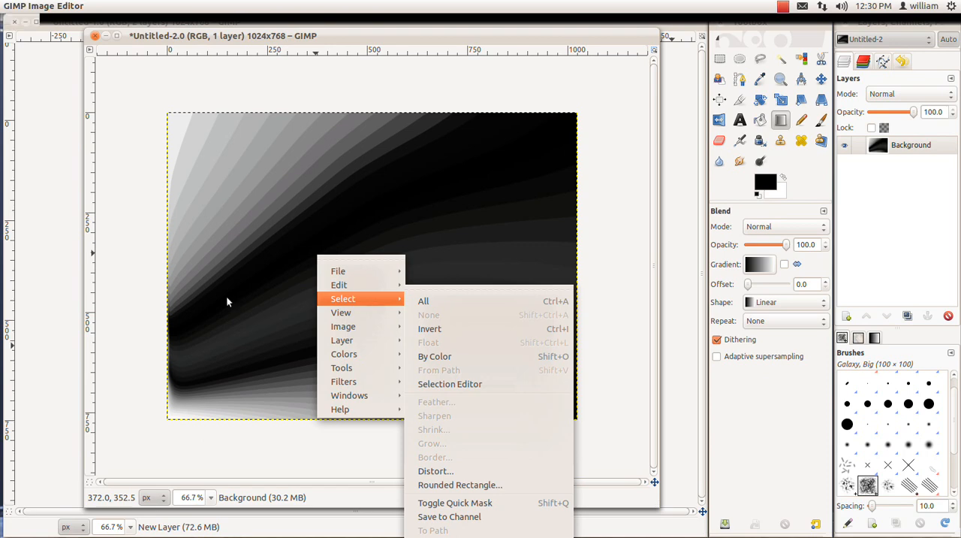
pyautogui.click(226, 295)
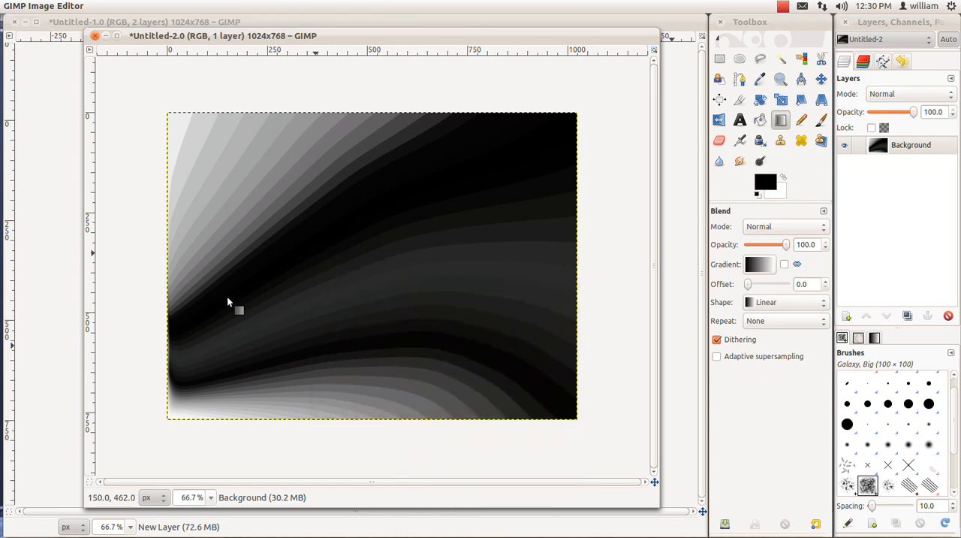
# - Try Pixelize with its current settings on the warped image, compare it with the unpixelized version, and undo it
pyautogui.rightClick(425, 254)
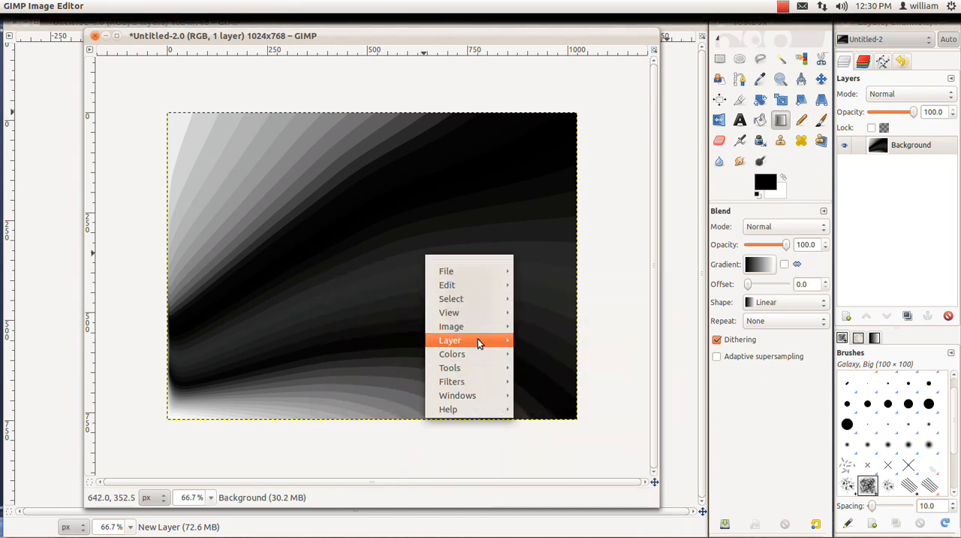
pyautogui.moveTo(470, 299)
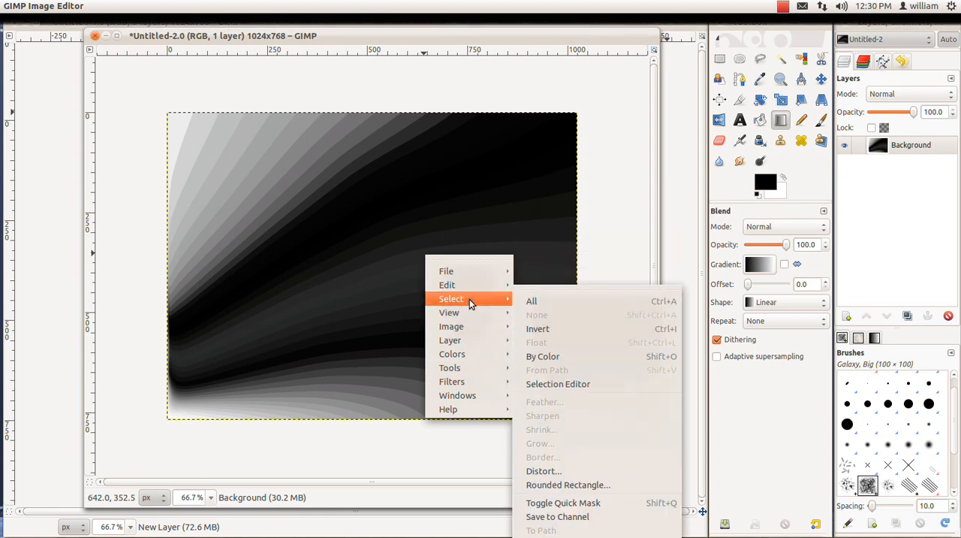
pyautogui.moveTo(488, 382)
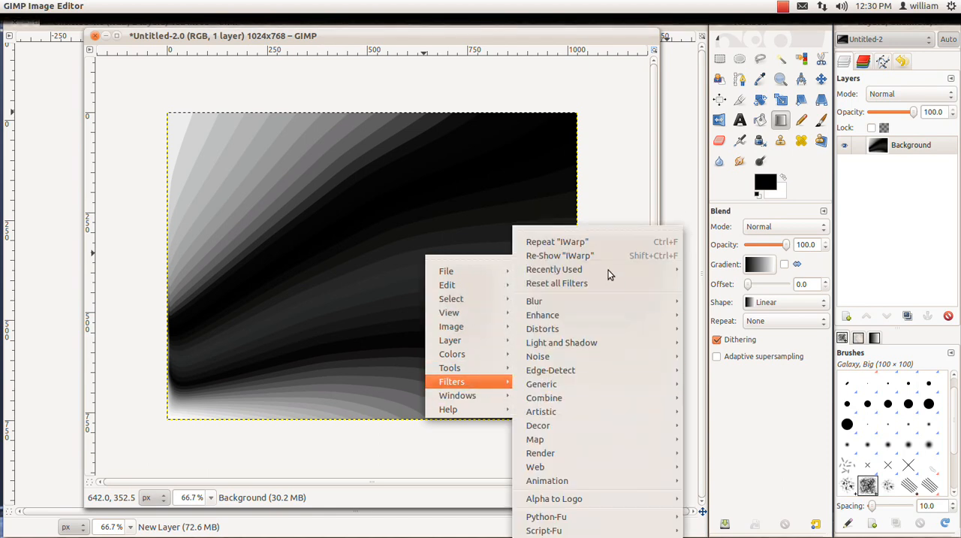
pyautogui.moveTo(571, 300)
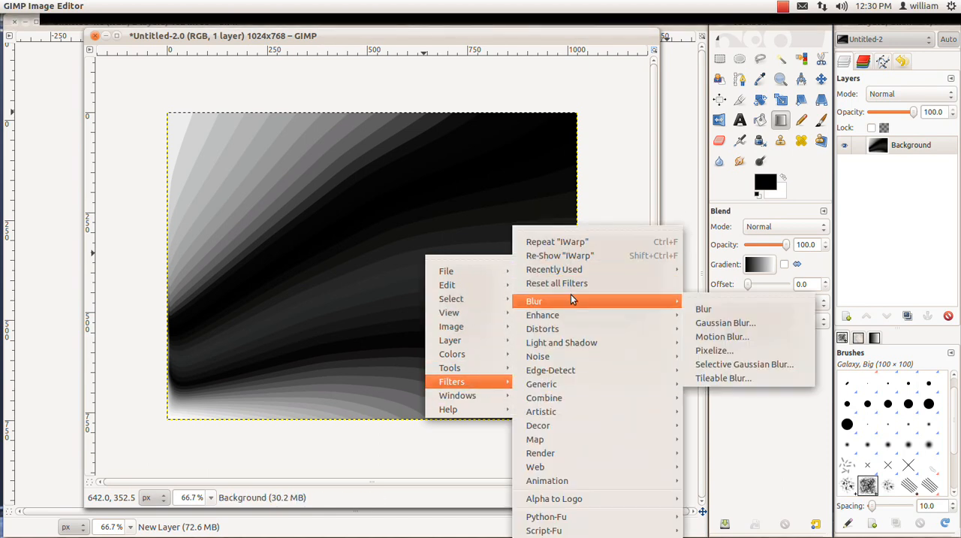
pyautogui.click(721, 350)
pyautogui.press('Return')
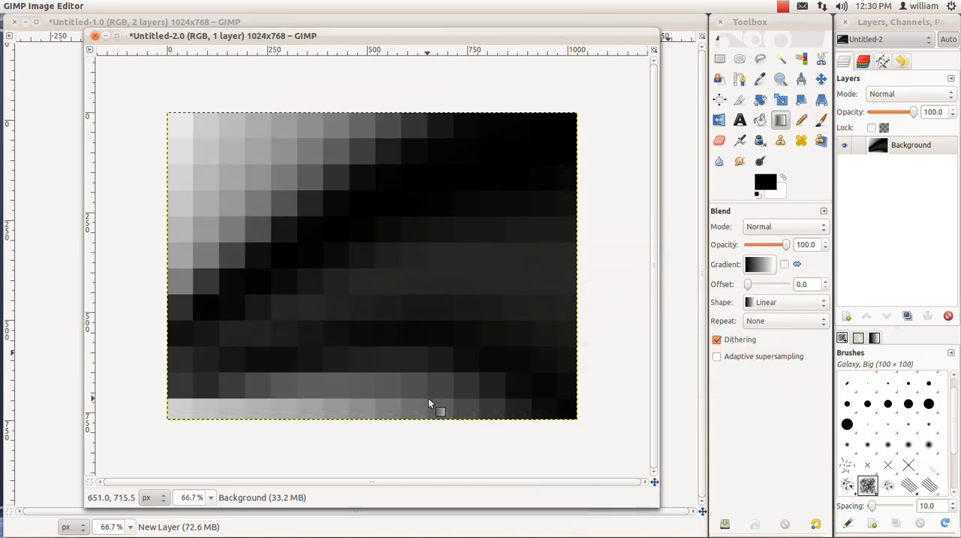
pyautogui.hotkey('ctrl', 'z')
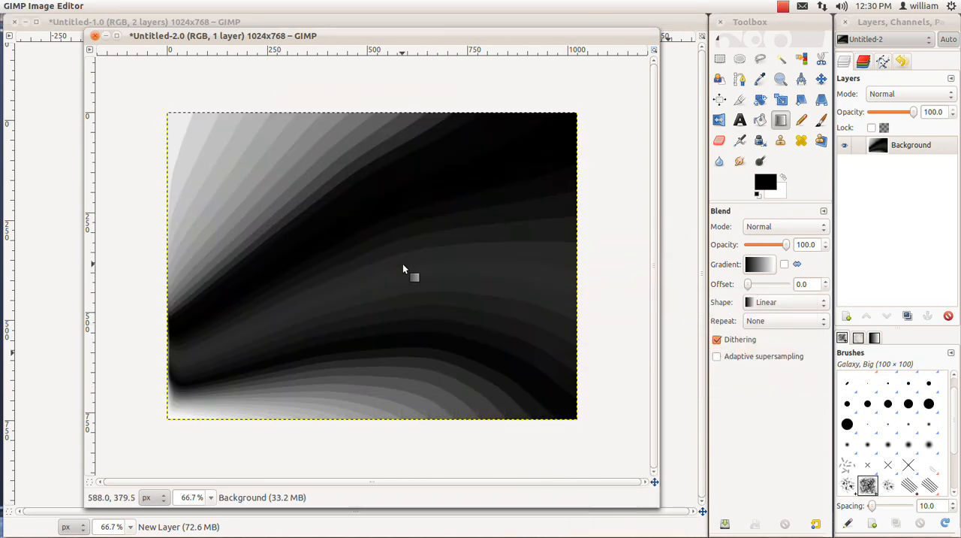
pyautogui.hotkey('ctrl', 'y')
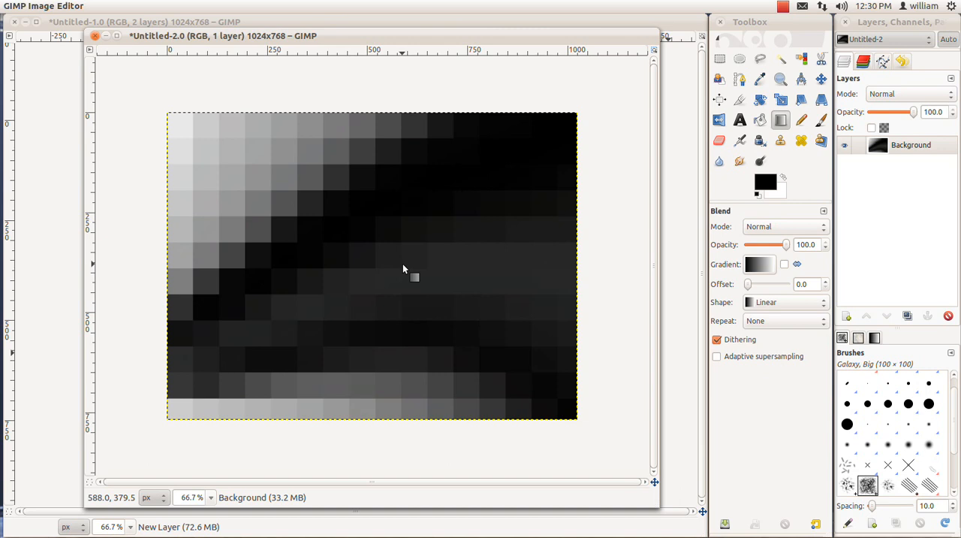
pyautogui.hotkey('ctrl', 'z')
# - Try Motion Blur with its current settings on the warped image, and undo it
pyautogui.rightClick(402, 269)
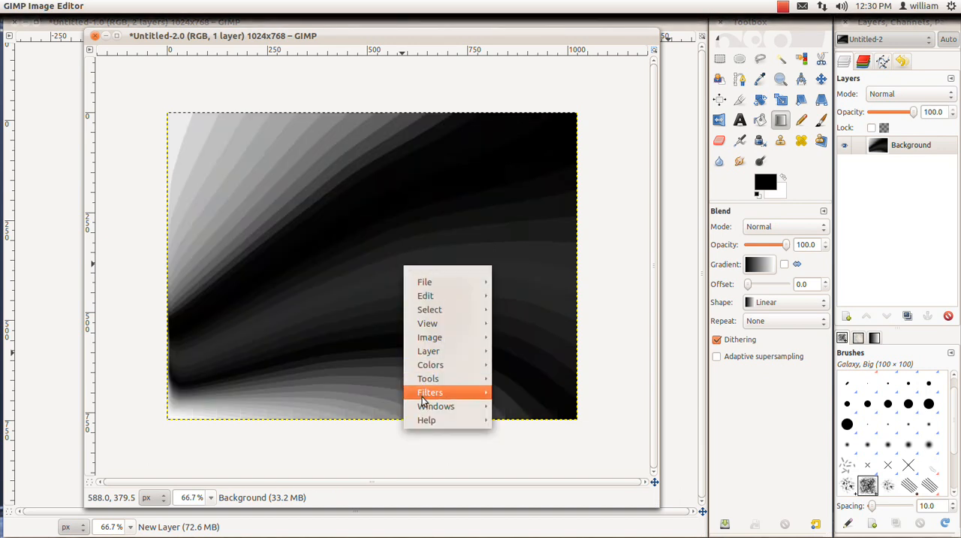
pyautogui.moveTo(430, 392)
pyautogui.moveTo(532, 302)
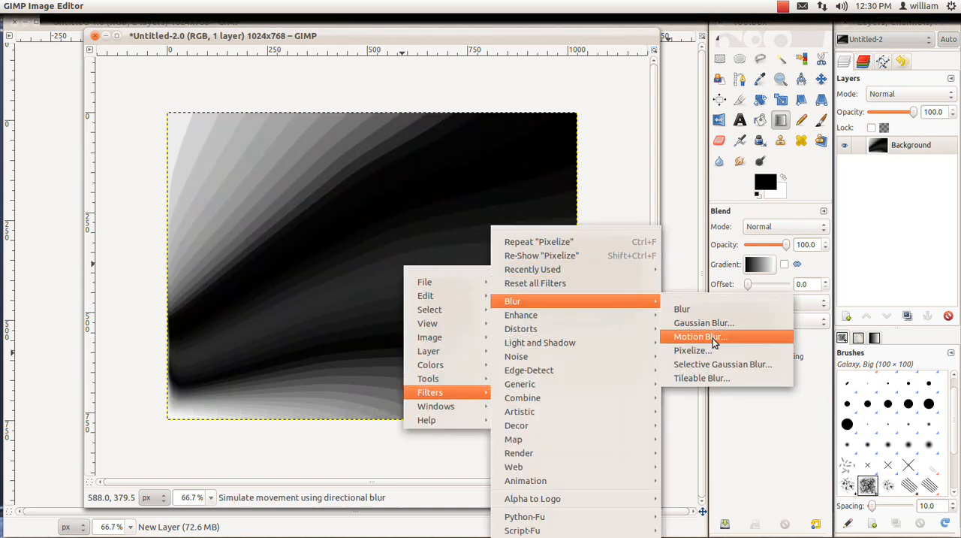
pyautogui.click(712, 338)
pyautogui.click(450, 394)
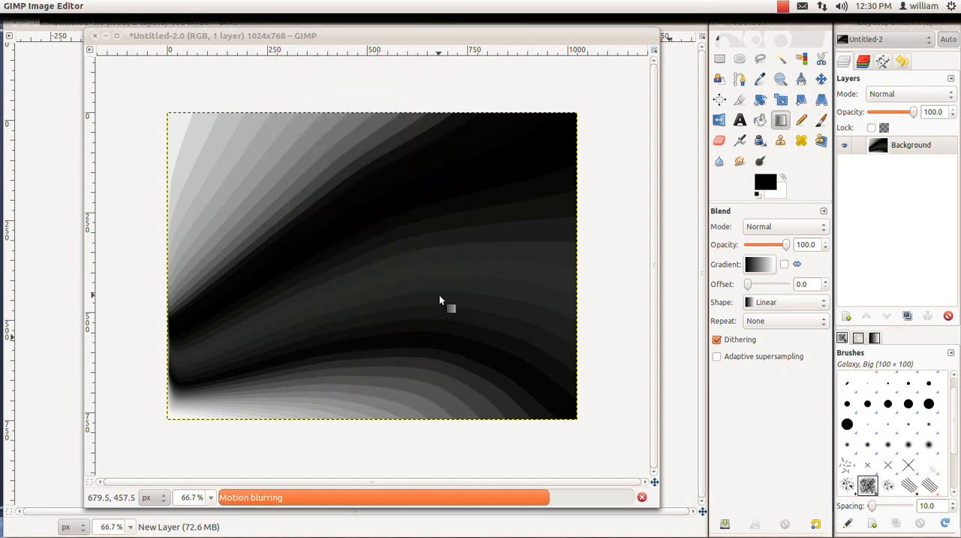
pyautogui.hotkey('ctrl', 'z')
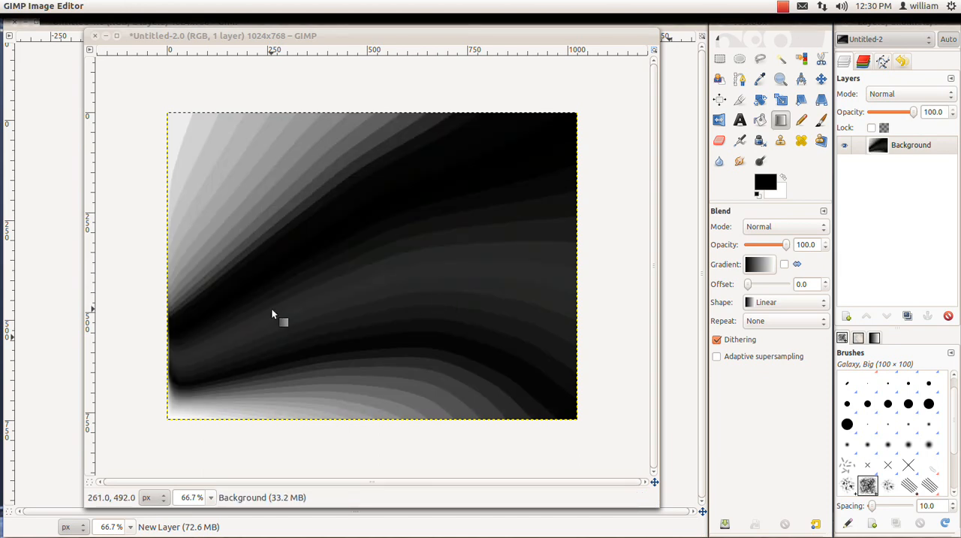
# - Add a transparent layer above the background and bucket-fill the whole layer with the Marble #3 pattern
pyautogui.click(848, 317)
pyautogui.click(545, 359)
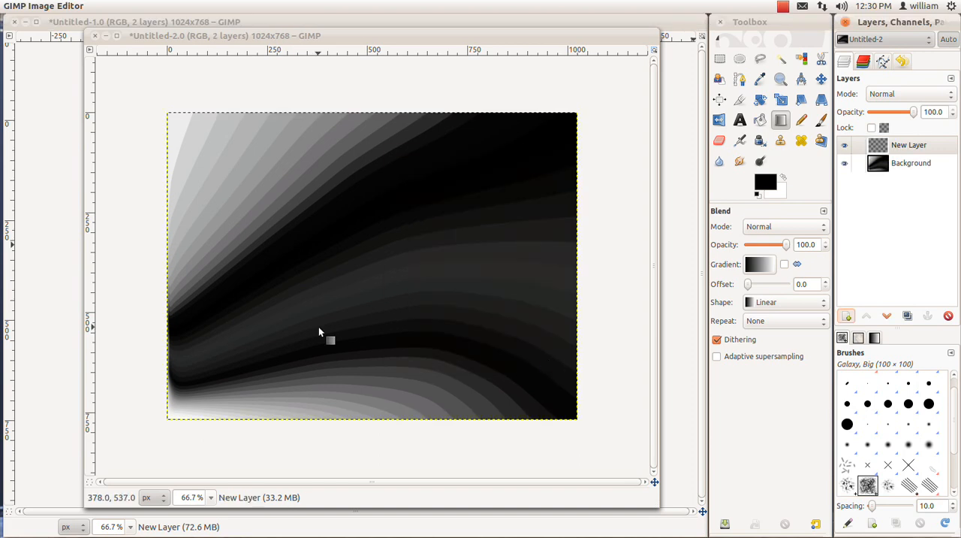
pyautogui.click(760, 120)
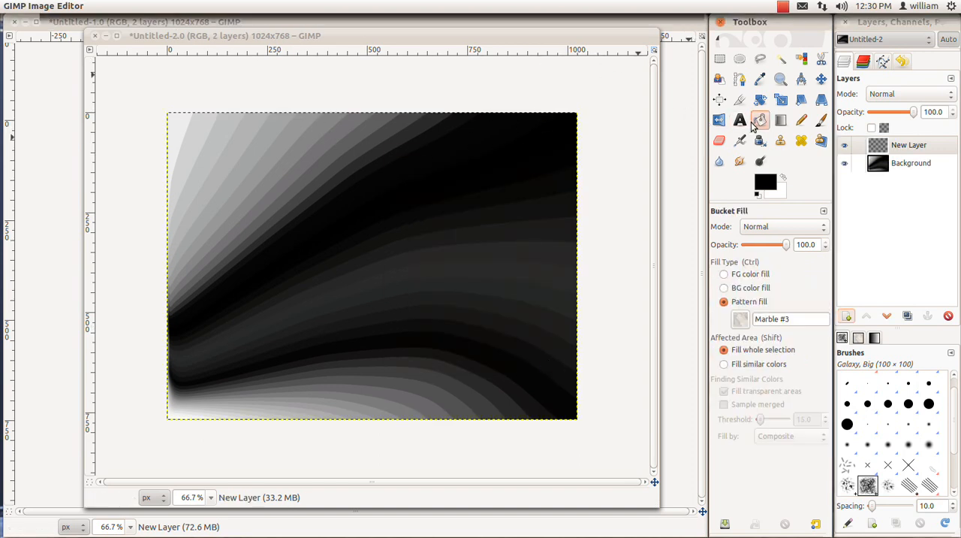
pyautogui.click(723, 301)
pyautogui.click(727, 348)
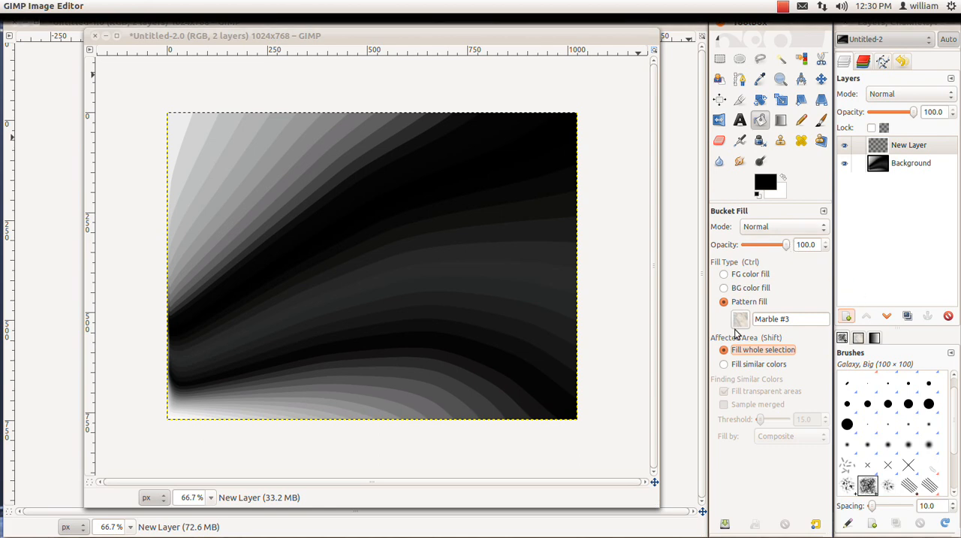
pyautogui.click(741, 320)
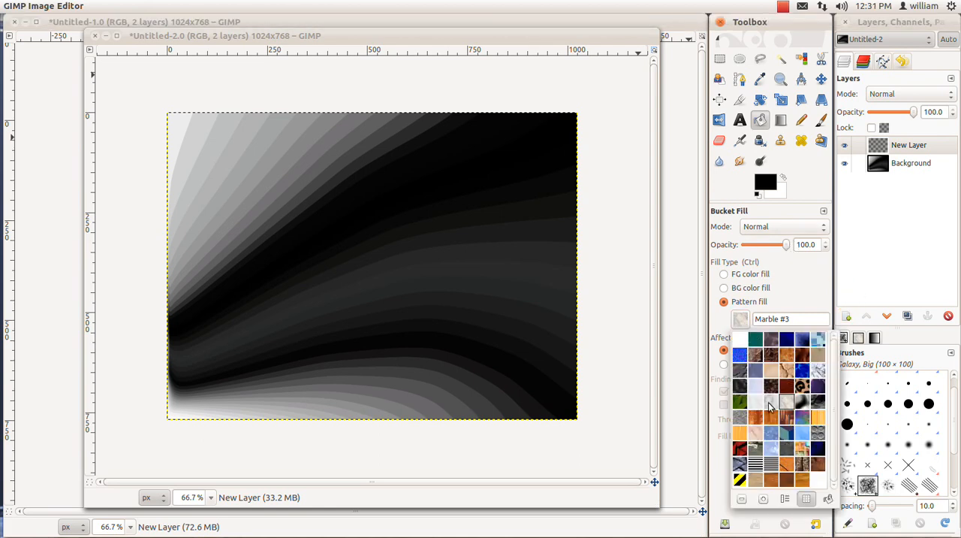
pyautogui.click(391, 281)
pyautogui.click(393, 280)
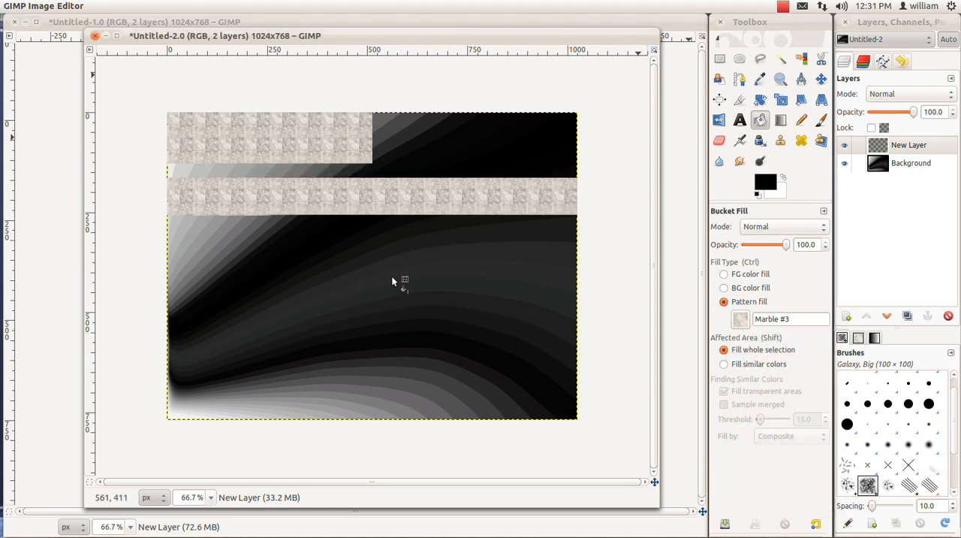
# - Blend the marble pattern layer over the background in Grain merge mode at 10 percent opacity
pyautogui.click(895, 97)
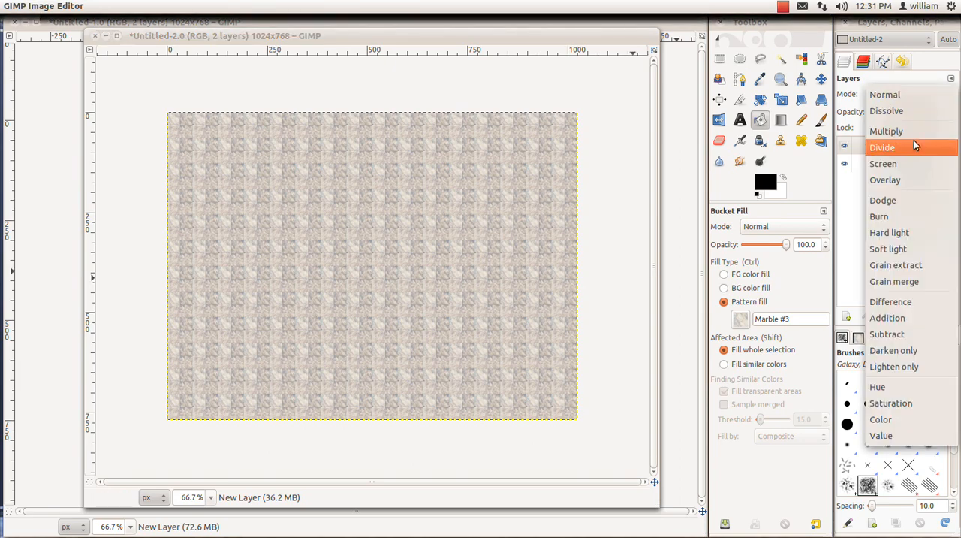
pyautogui.click(905, 131)
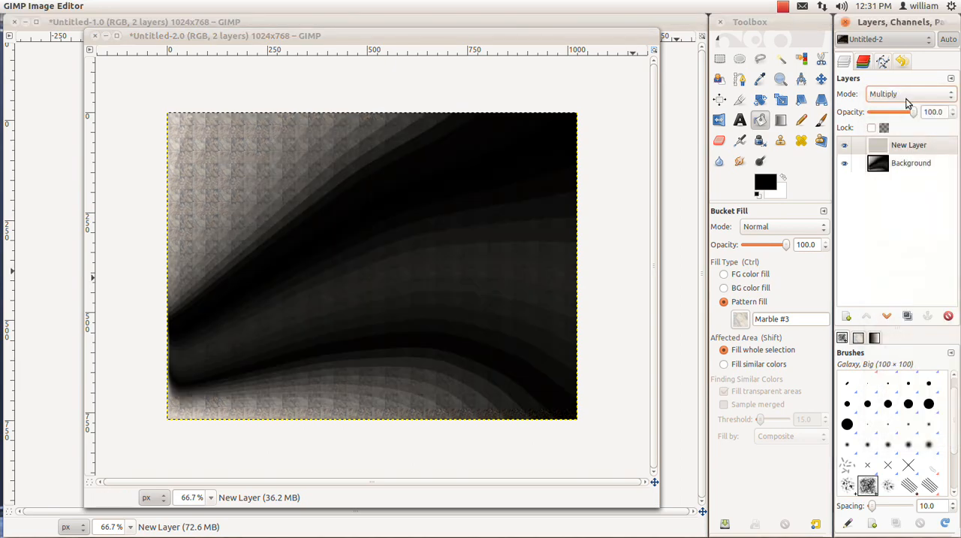
pyautogui.scroll(-9, 904, 98)
pyautogui.scroll(-7, 903, 98)
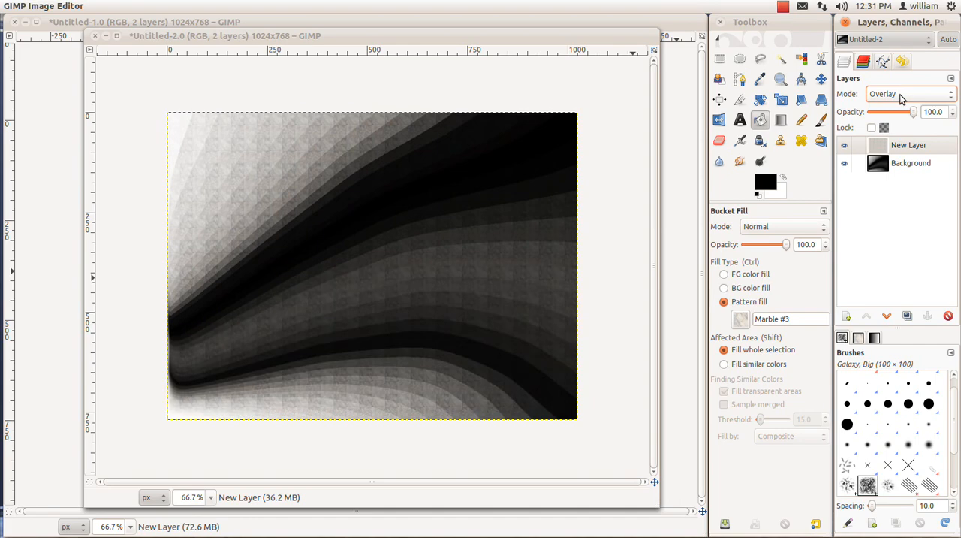
pyautogui.scroll(-1, 903, 98)
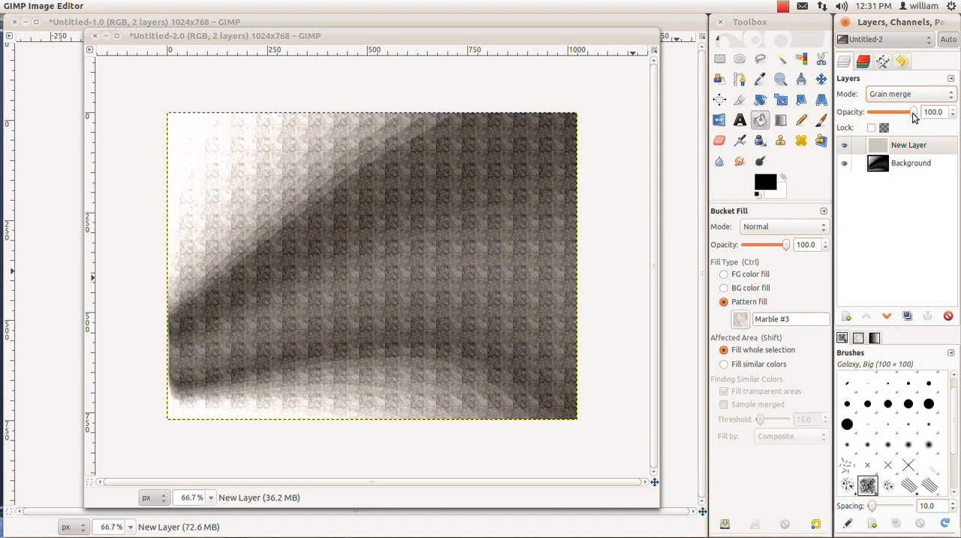
pyautogui.moveTo(913, 113); pyautogui.dragTo(879, 112)
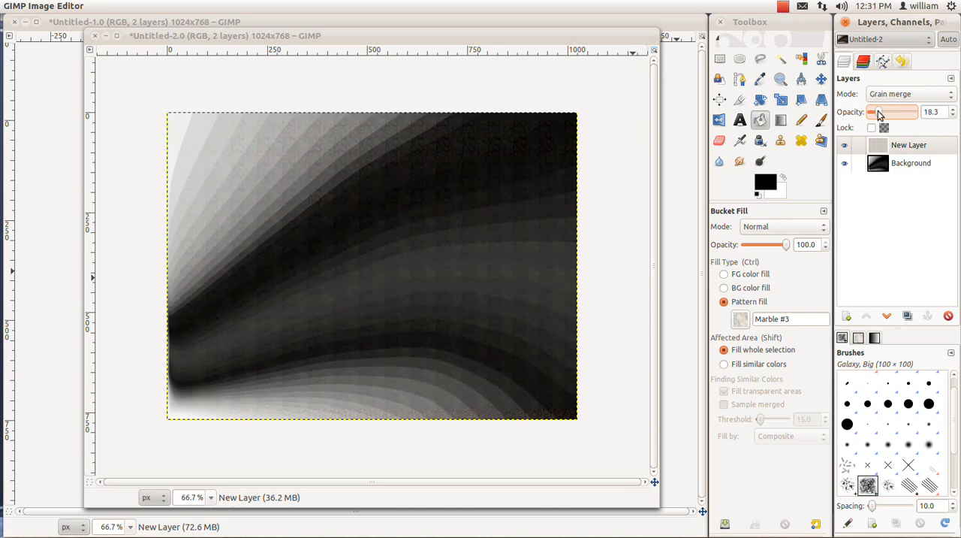
pyautogui.click(934, 114)
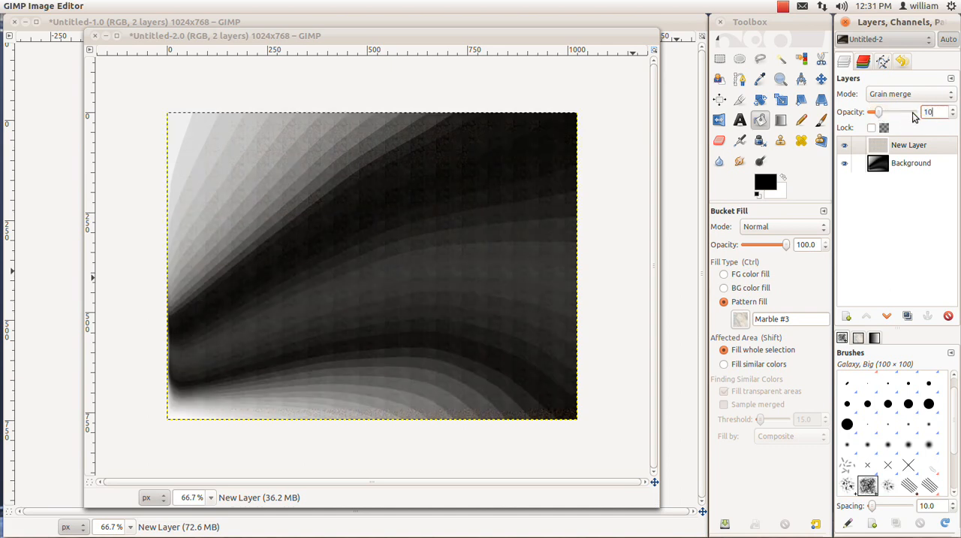
pyautogui.click(934, 243)
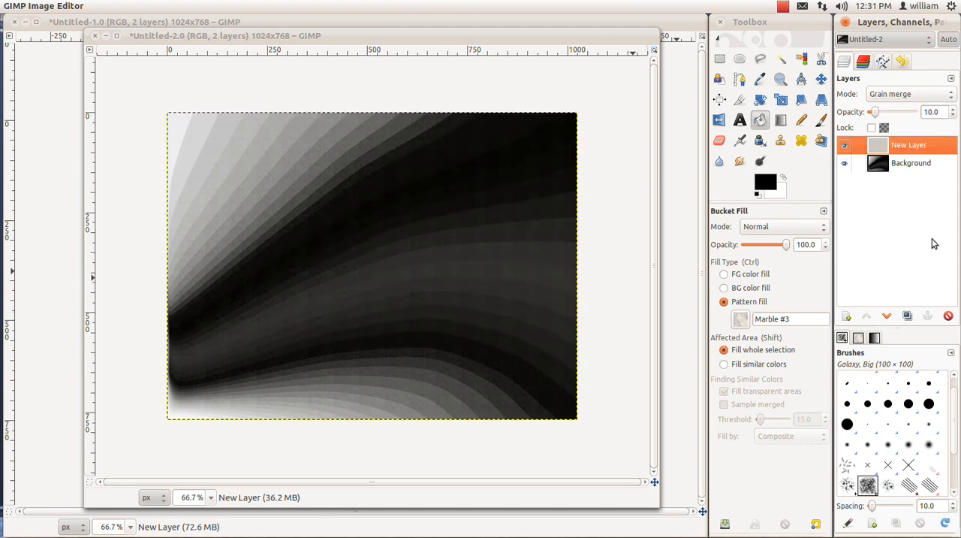
# - Invert the colors of the marble pattern layer and inspect the blended texture up close
pyautogui.click(291, 42)
pyautogui.click(877, 142)
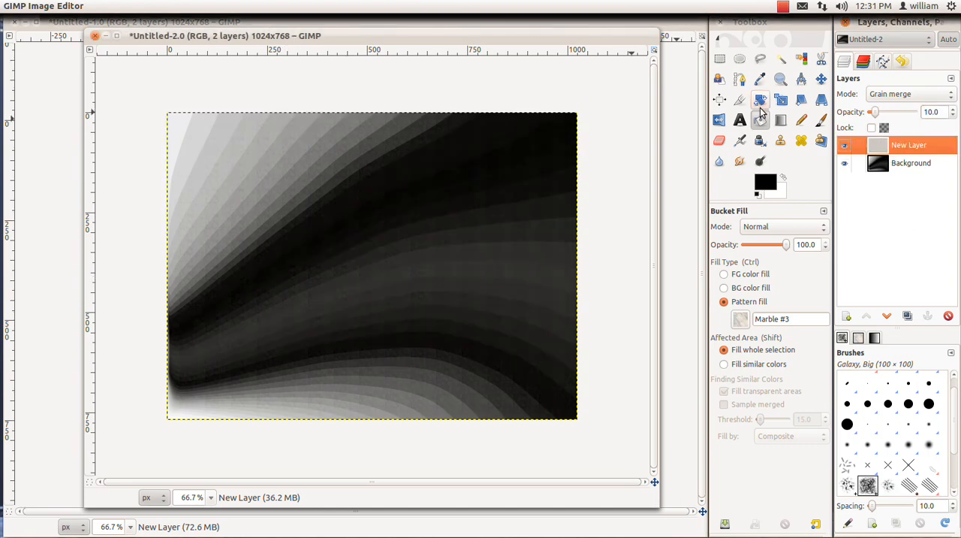
pyautogui.click(475, 35)
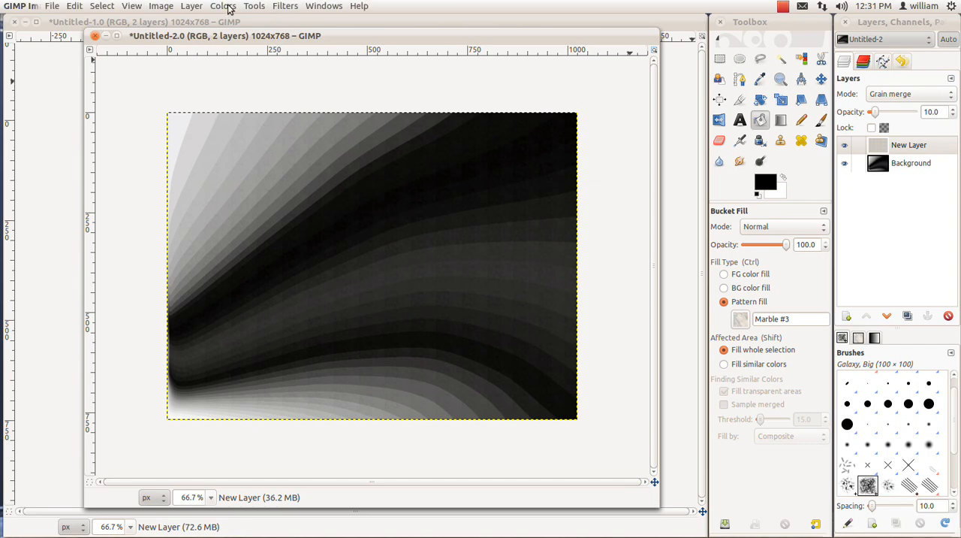
pyautogui.click(223, 5)
pyautogui.rightClick(391, 162)
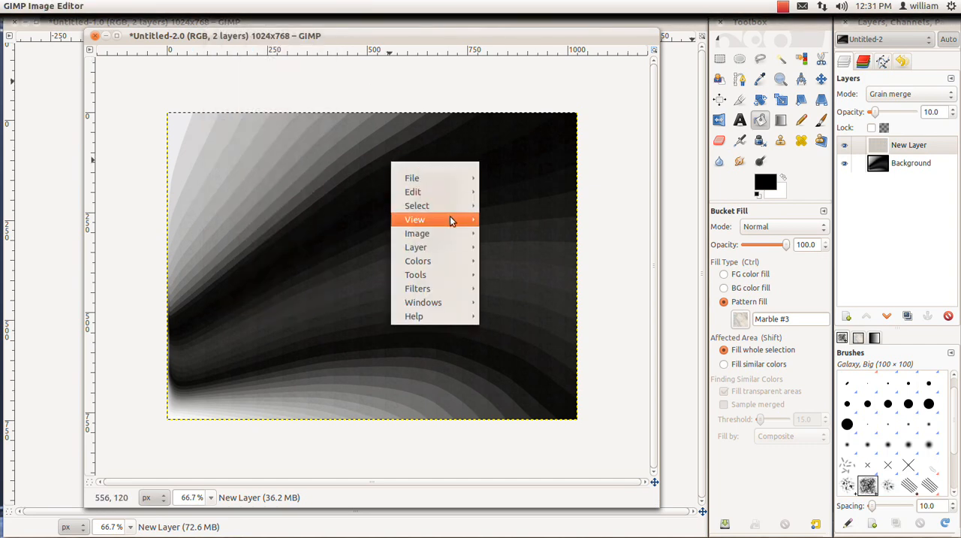
pyautogui.moveTo(432, 260)
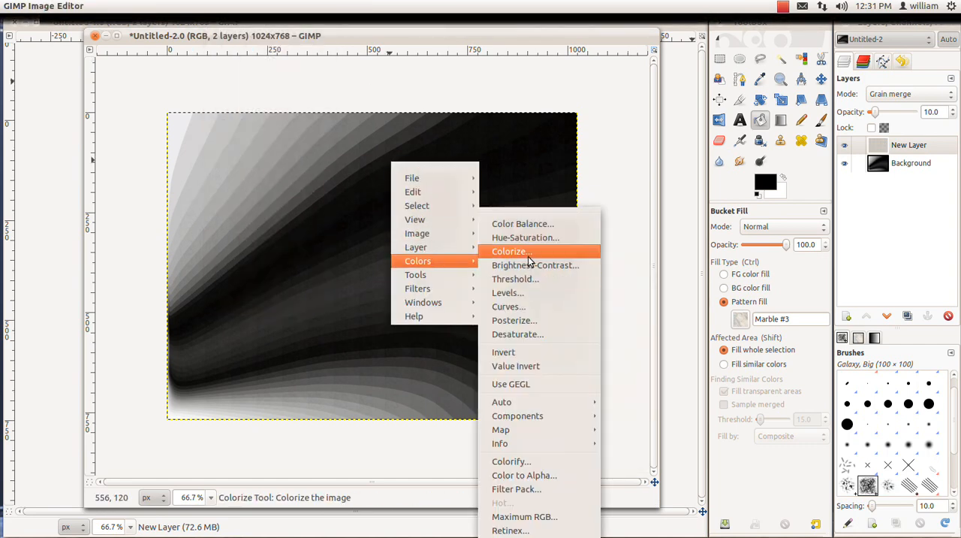
pyautogui.click(540, 353)
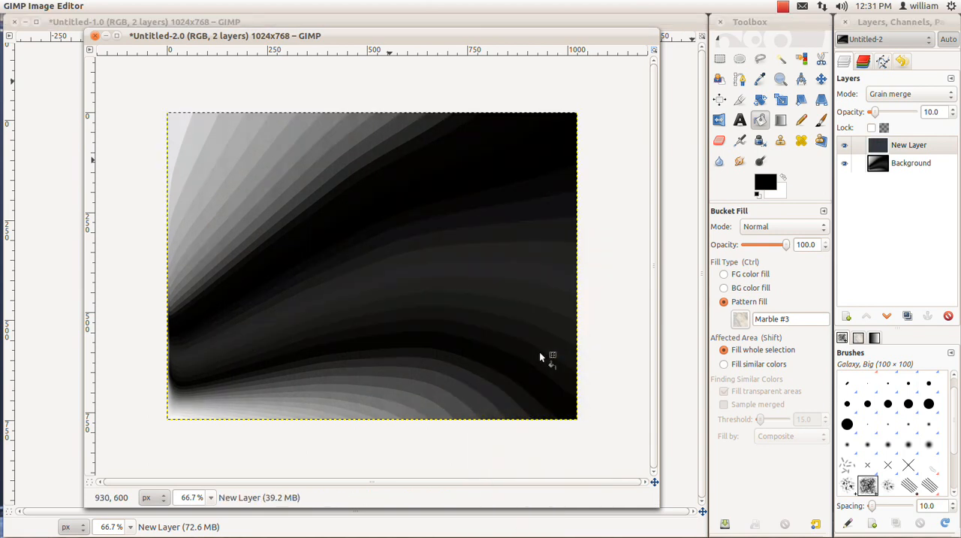
pyautogui.scroll(7, 263, 139)
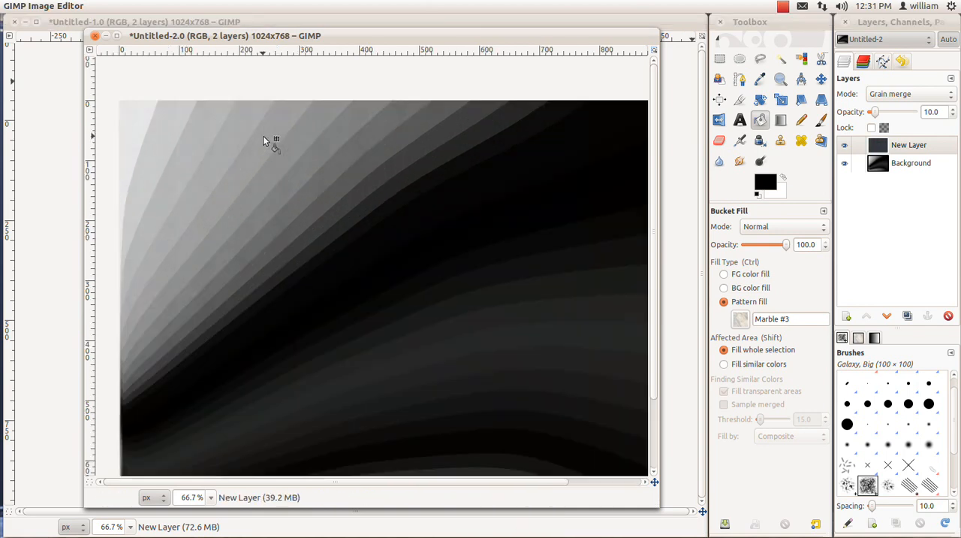
pyautogui.scroll(-8, 263, 140)
pyautogui.scroll(2, 264, 141)
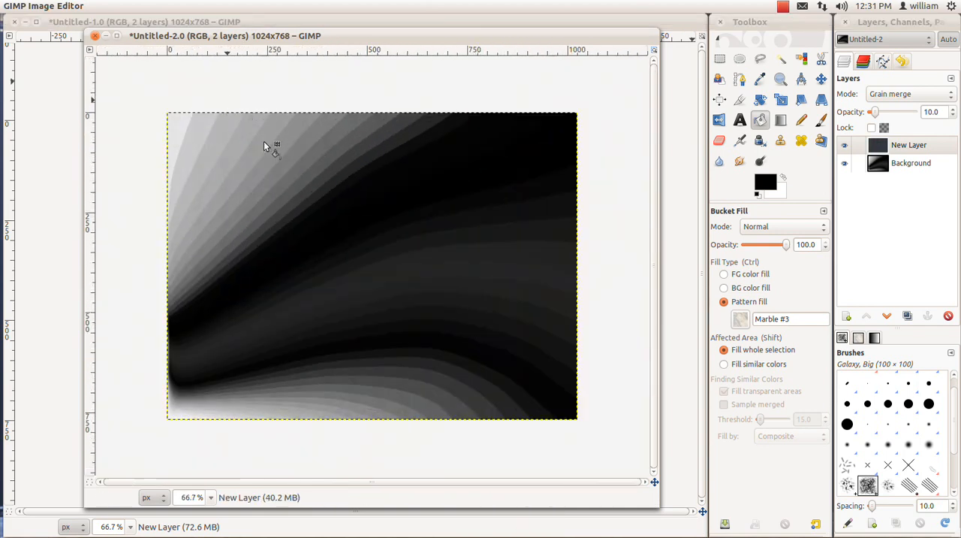
pyautogui.scroll(-2, 279, 159)
pyautogui.scroll(2, 278, 158)
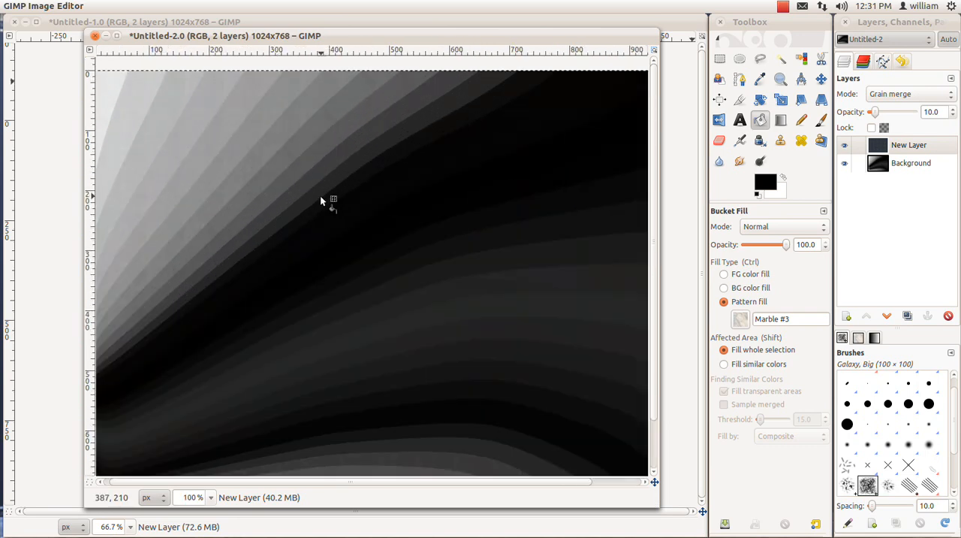
# - Colorize the Background layer blue with hue 203, saturation 58 and lightness 0
pyautogui.click(906, 164)
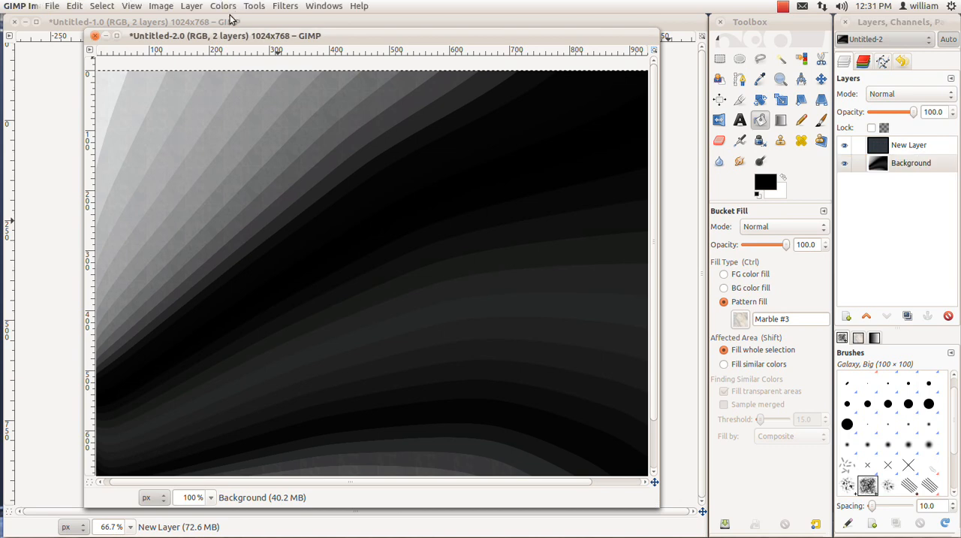
pyautogui.click(224, 6)
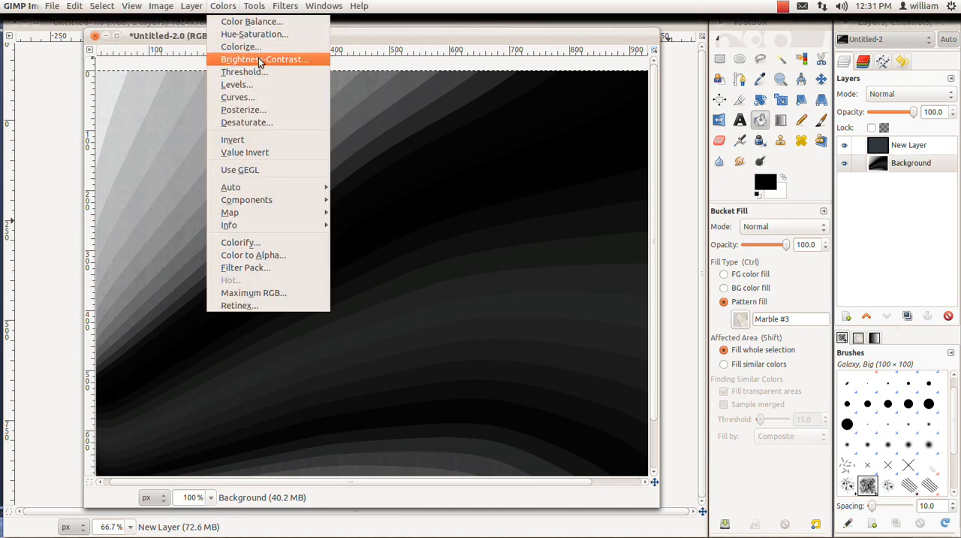
pyautogui.click(242, 47)
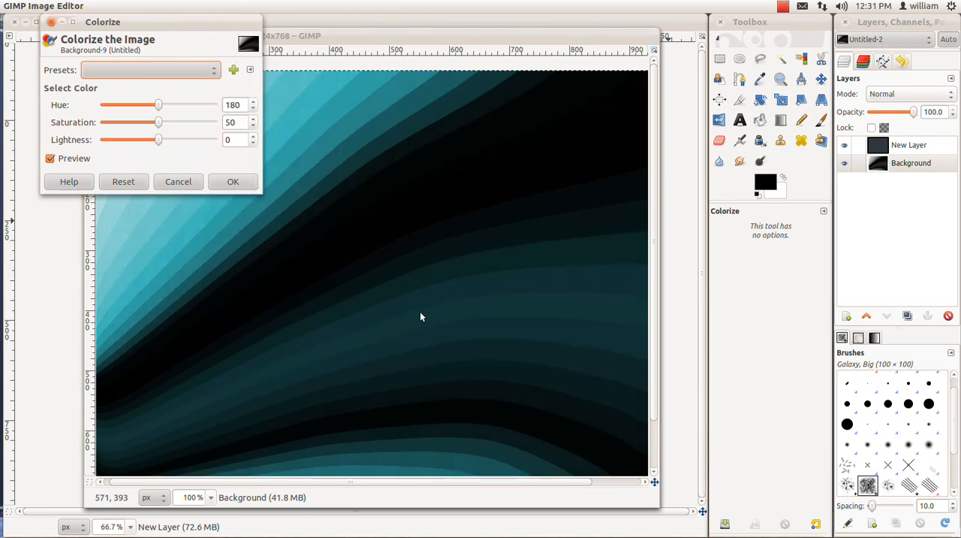
pyautogui.moveTo(160, 109); pyautogui.dragTo(165, 128)
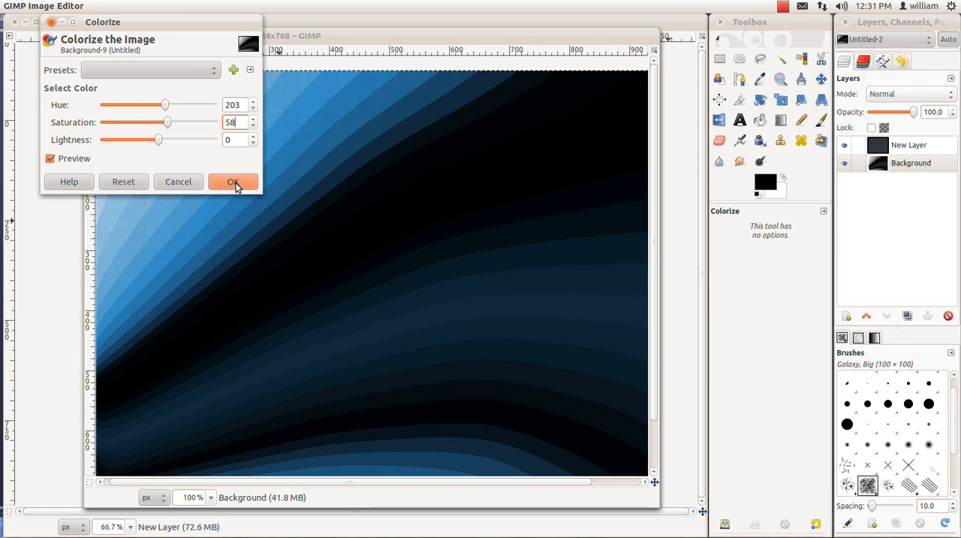
pyautogui.click(233, 182)
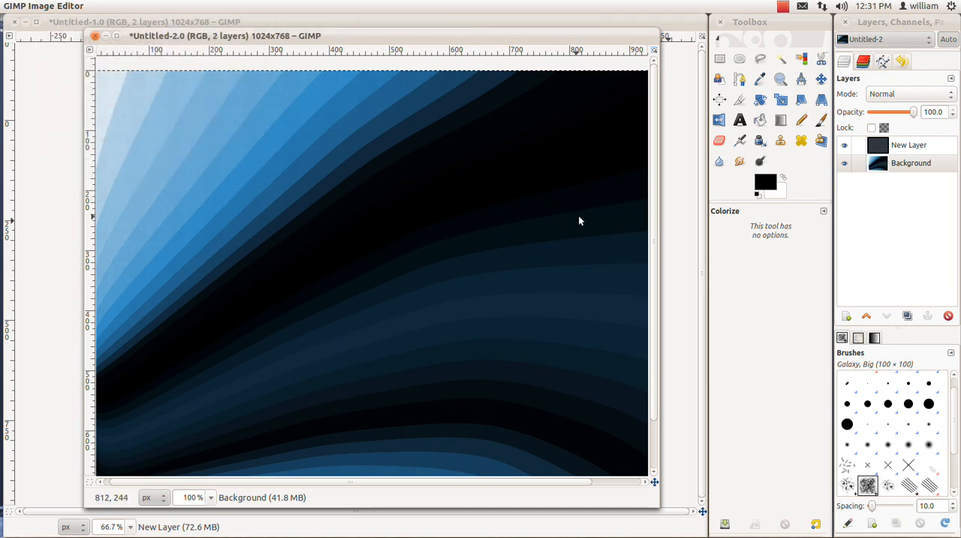
# - Activate the Blend tool with the FG to Transparent gradient
pyautogui.click(781, 140)
pyautogui.click(781, 120)
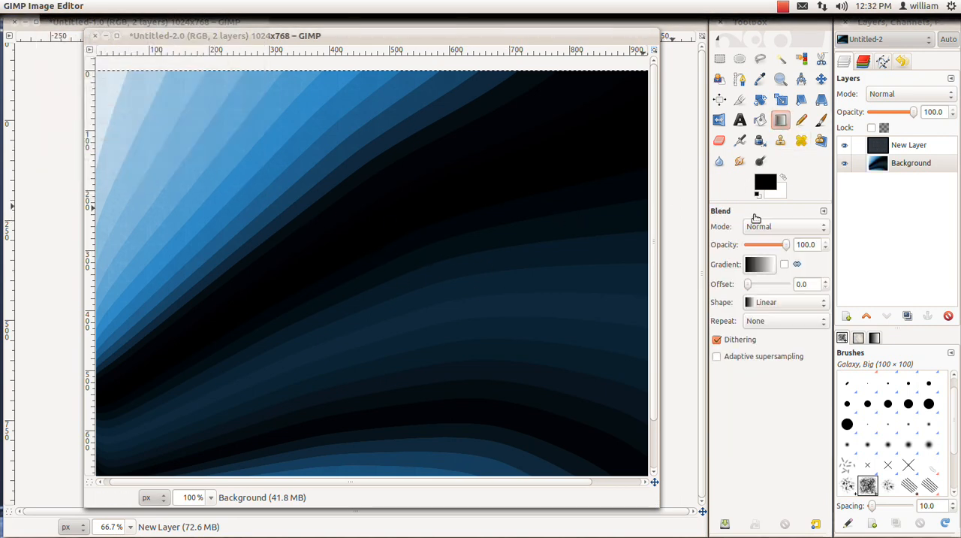
pyautogui.click(759, 265)
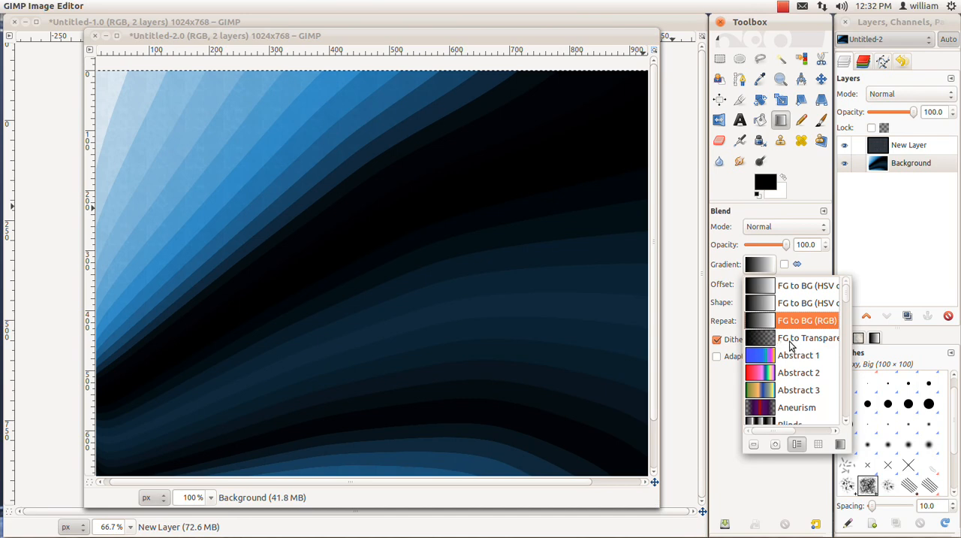
pyautogui.click(790, 344)
# - Set the foreground color to light pink, ff88f5
pyautogui.click(765, 181)
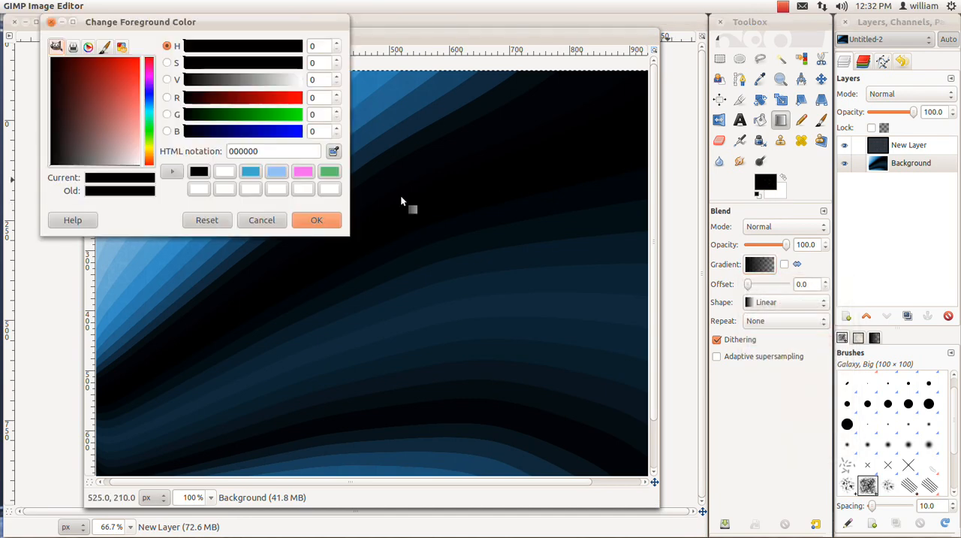
pyautogui.click(303, 173)
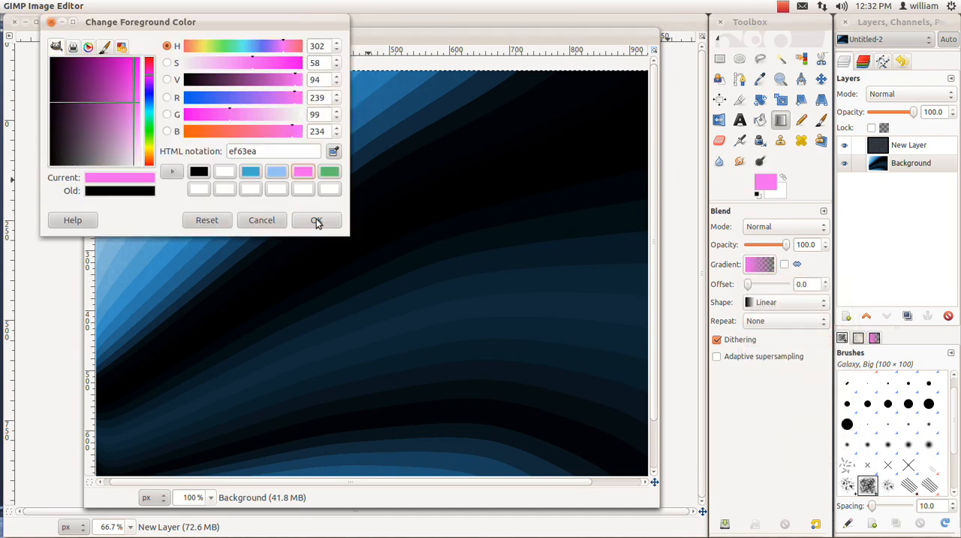
pyautogui.click(316, 221)
pyautogui.click(766, 183)
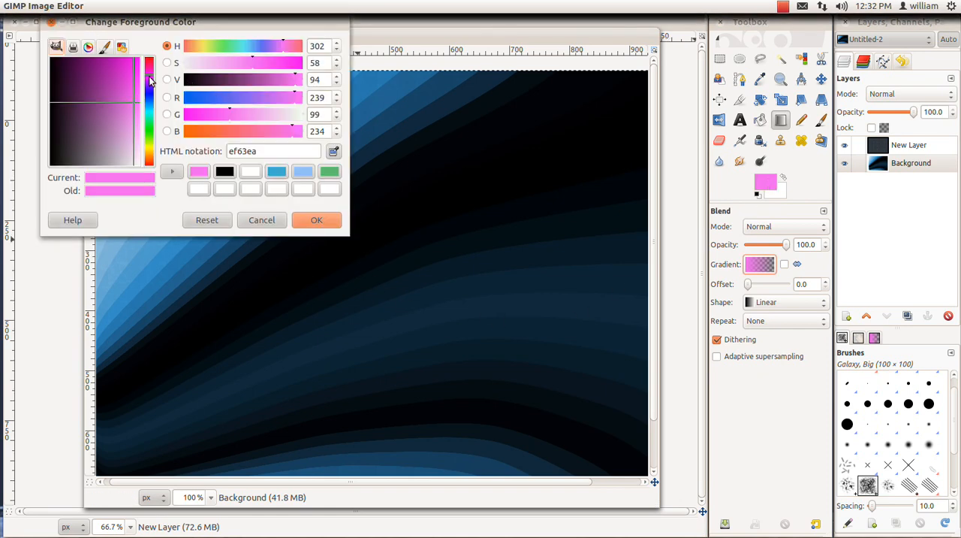
pyautogui.click(137, 96)
pyautogui.moveTo(138, 96); pyautogui.dragTo(139, 115)
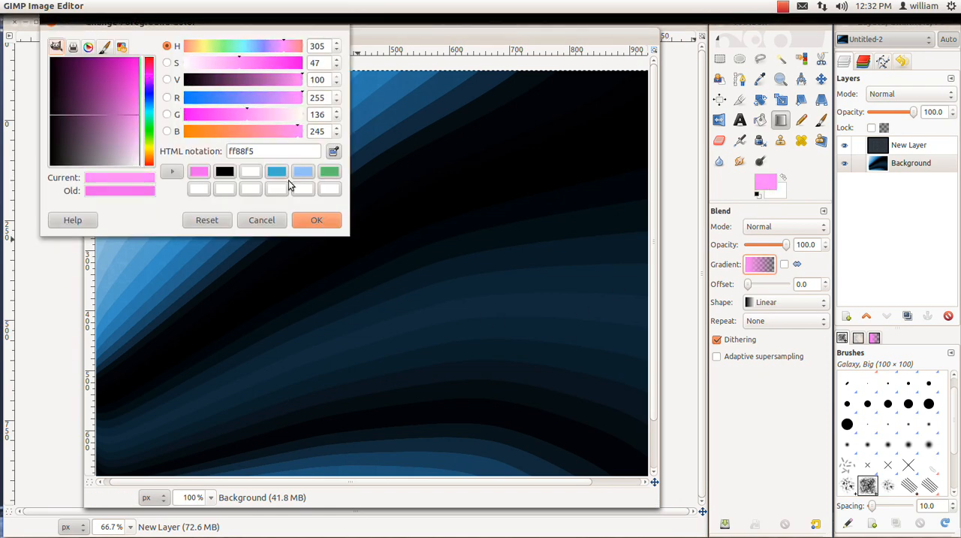
pyautogui.click(317, 220)
# - Try the pink-to-transparent gradient in Normal mode upward from the lower part of the Background layer, and undo it
pyautogui.moveTo(352, 468); pyautogui.dragTo(343, 318)
pyautogui.press('-')
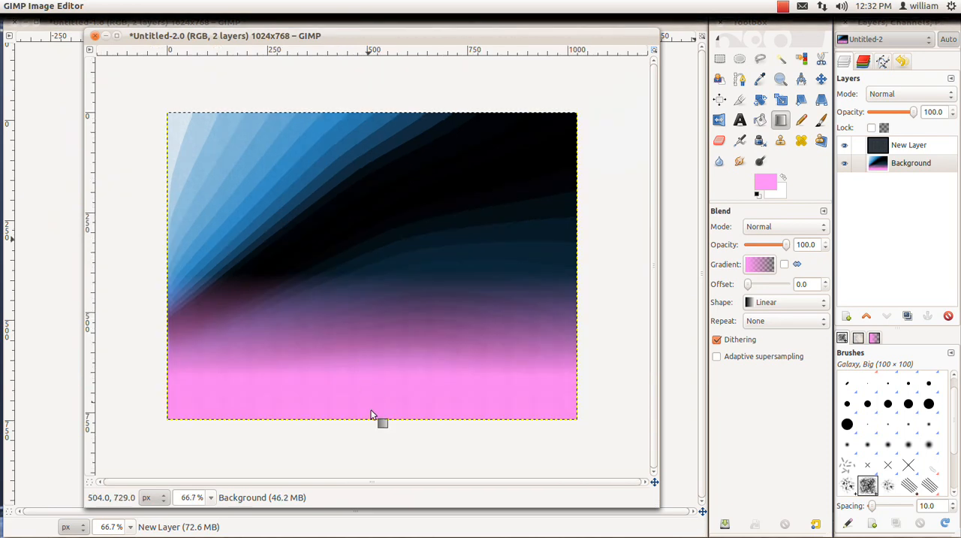
pyautogui.hotkey('ctrl', 'z')
# - Set the Blend tool's mode to Color, try the pink gradient from below the image up to its middle, and undo it
pyautogui.click(778, 227)
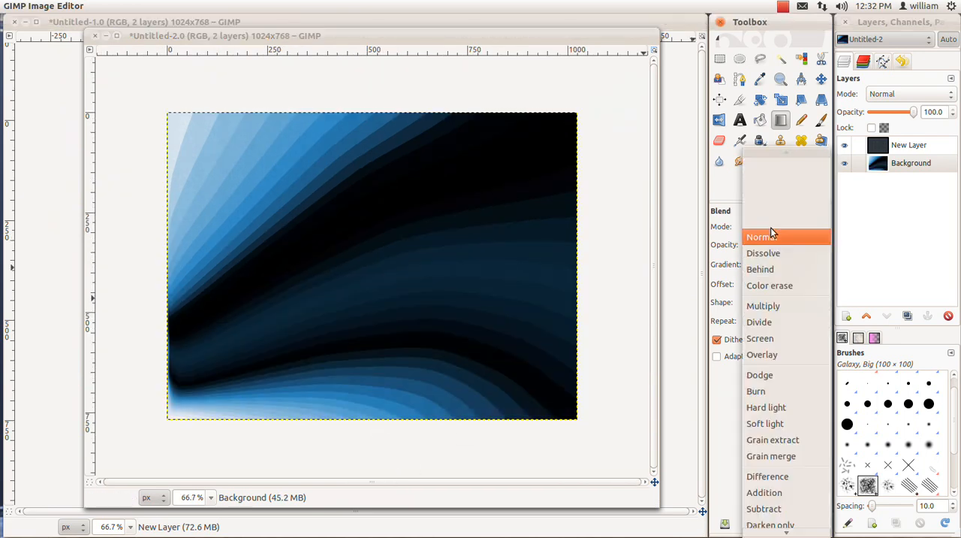
pyautogui.click(781, 512)
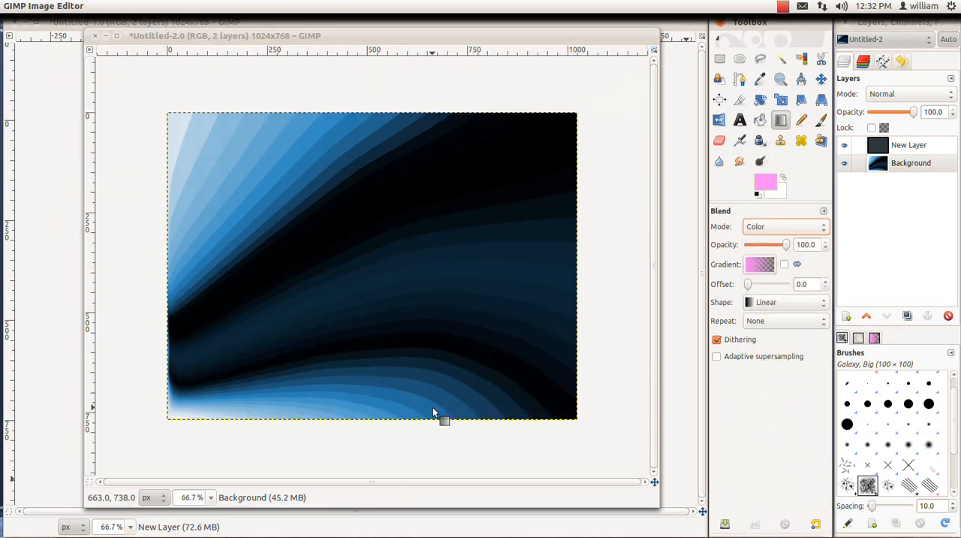
pyautogui.moveTo(407, 454); pyautogui.dragTo(415, 251)
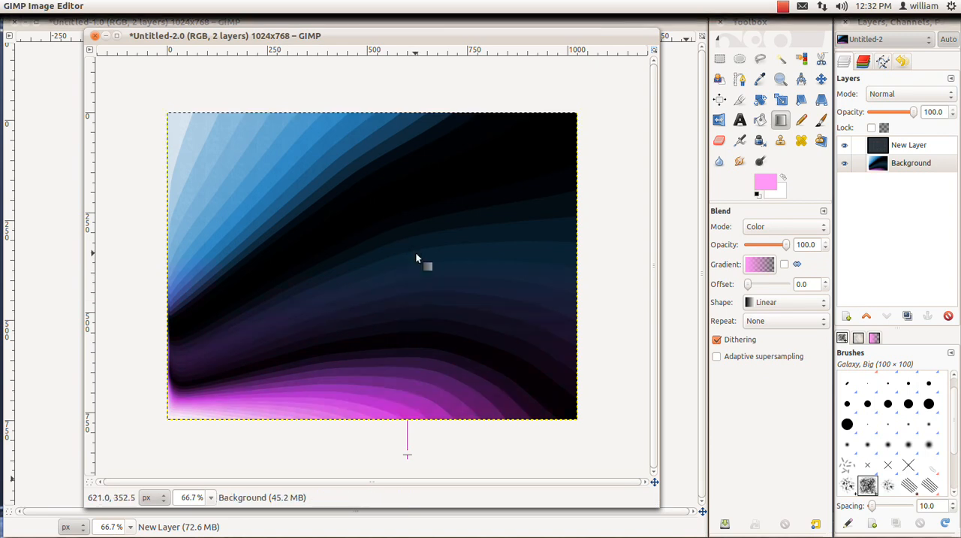
pyautogui.hotkey('ctrl', 'z')
# - Try pink Color-mode gradients from above and from below the image toward its middle, and undo both
pyautogui.moveTo(362, 88); pyautogui.dragTo(373, 253)
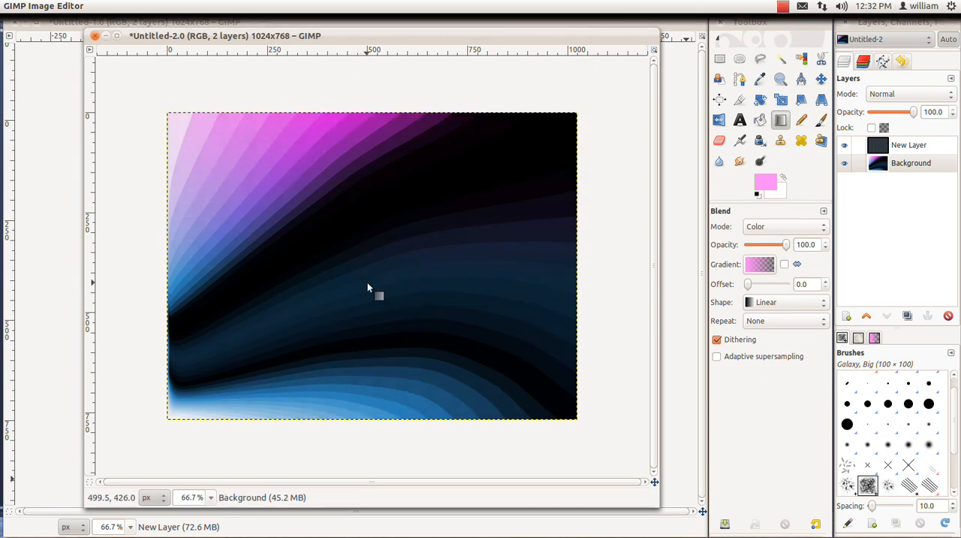
pyautogui.moveTo(368, 448); pyautogui.dragTo(401, 303)
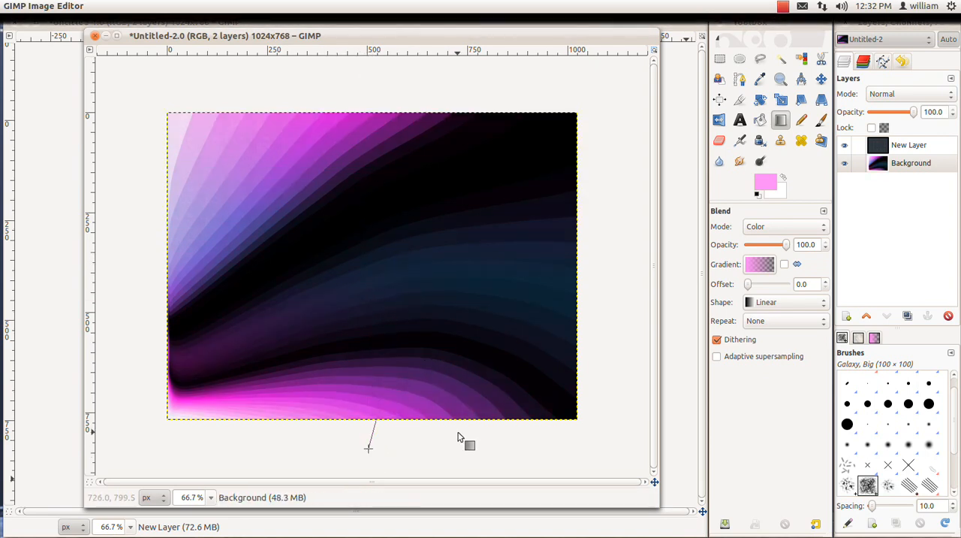
pyautogui.hotkey('ctrl', 'z')
pyautogui.hotkey('ctrl', 'z')
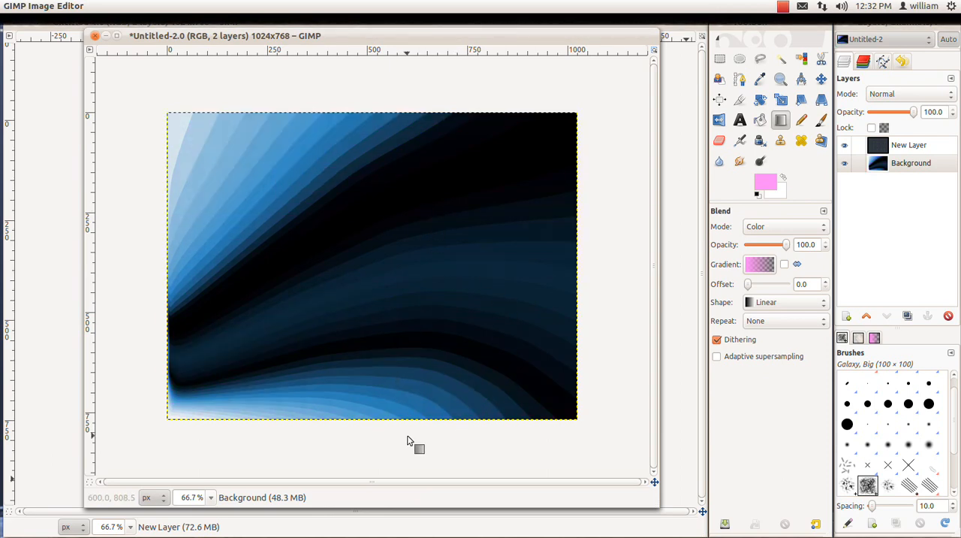
# - Apply the pink Color-mode gradient upward over the whole Background layer and set the foreground color to light blue, 79deff
pyautogui.moveTo(407, 439); pyautogui.dragTo(414, 98)
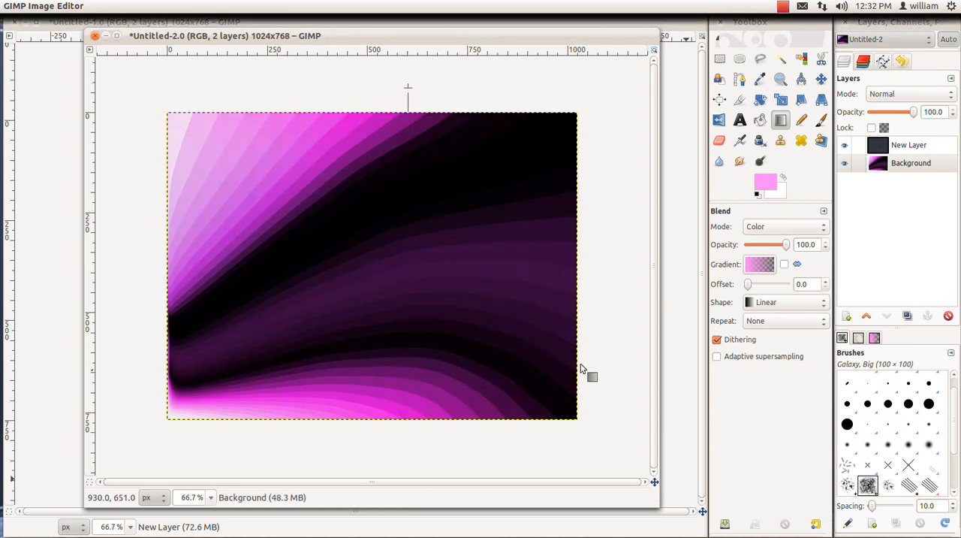
pyautogui.click(765, 186)
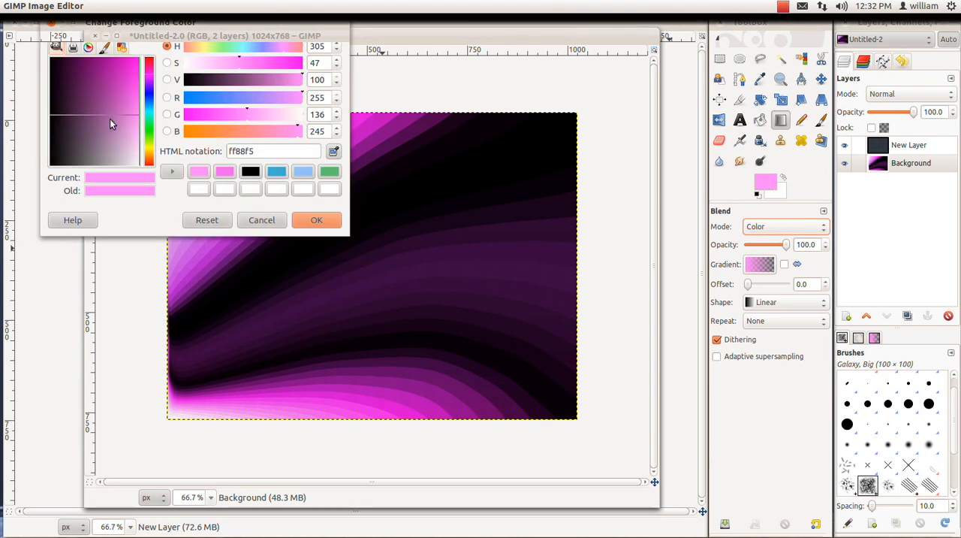
pyautogui.moveTo(143, 105); pyautogui.dragTo(147, 111)
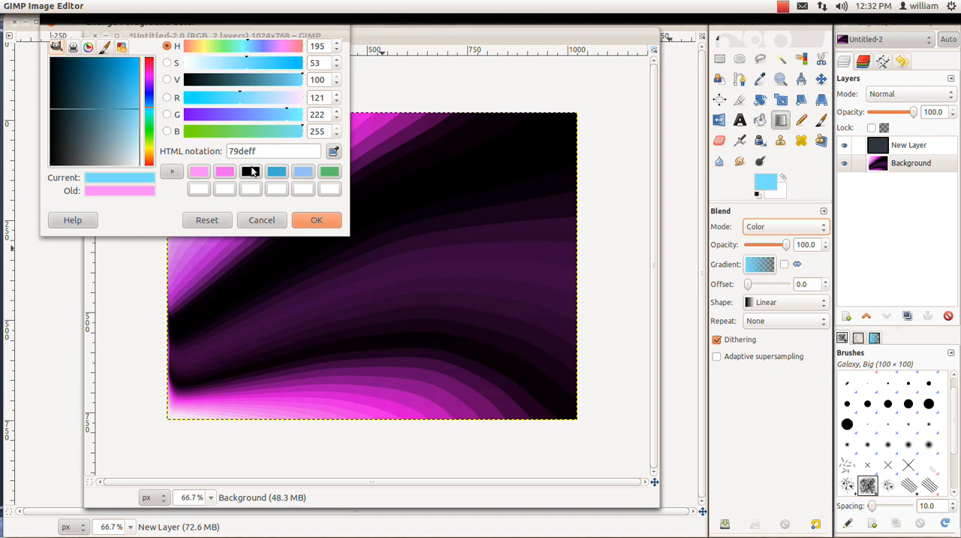
pyautogui.click(314, 220)
# - Try light blue Color-mode gradients from below and from above the image toward its middle, and undo both
pyautogui.moveTo(390, 451); pyautogui.dragTo(390, 308)
pyautogui.moveTo(421, 89); pyautogui.dragTo(412, 224)
pyautogui.hotkey('ctrl', 'z')
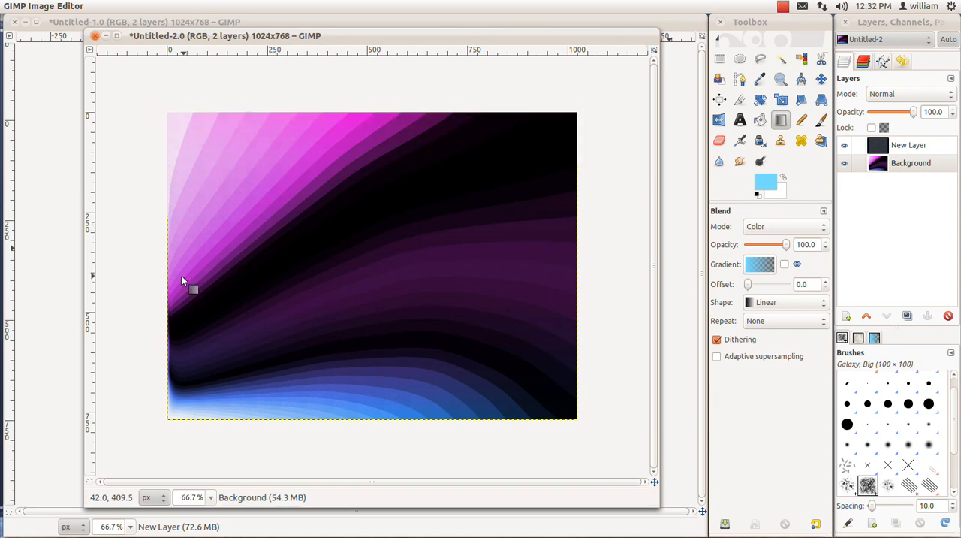
pyautogui.hotkey('ctrl', 'z')
# - Try light blue Color-mode gradients inward from the image's left and right edges, and undo them
pyautogui.moveTo(143, 280); pyautogui.dragTo(493, 276)
pyautogui.moveTo(633, 288); pyautogui.dragTo(341, 281)
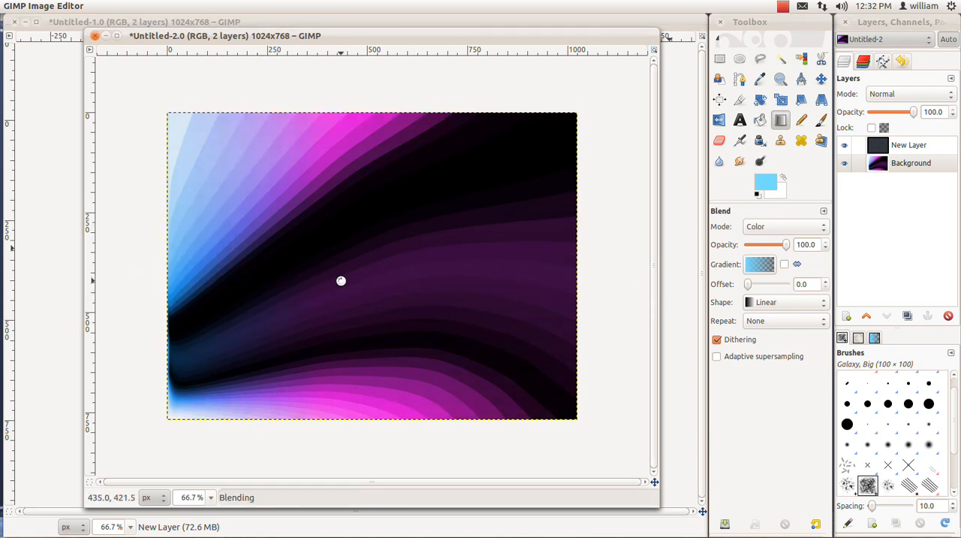
pyautogui.hotkey('ctrl', 'z')
pyautogui.moveTo(438, 236)
pyautogui.mouseDown()
pyautogui.moveTo(573, 82)
pyautogui.moveTo(433, 225)
pyautogui.mouseUp()
pyautogui.hotkey('ctrl', 'z')
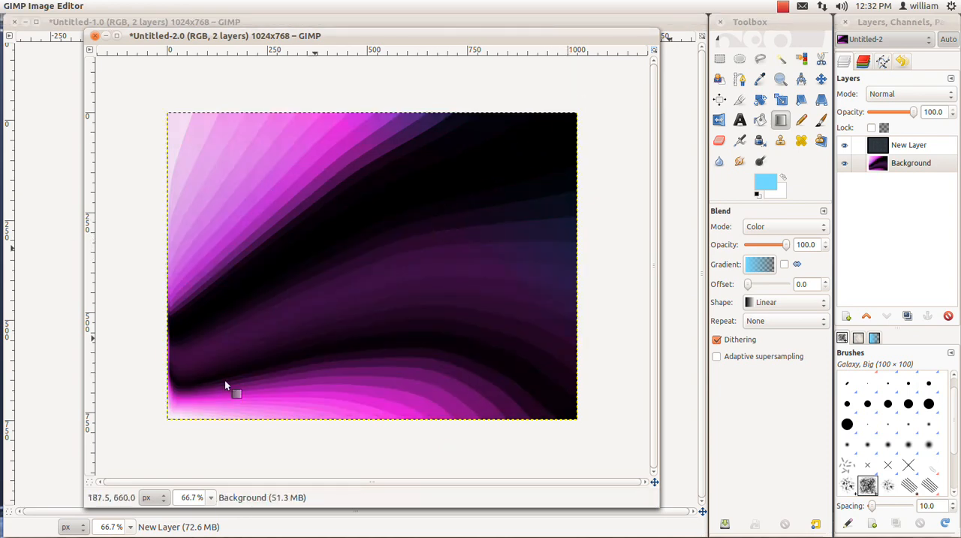
pyautogui.hotkey('ctrl', 'z')
# - Try light blue Color-mode gradients inward from the image's upper-right and lower-left corners, and undo them together with the pink gradient
pyautogui.moveTo(595, 89); pyautogui.dragTo(371, 298)
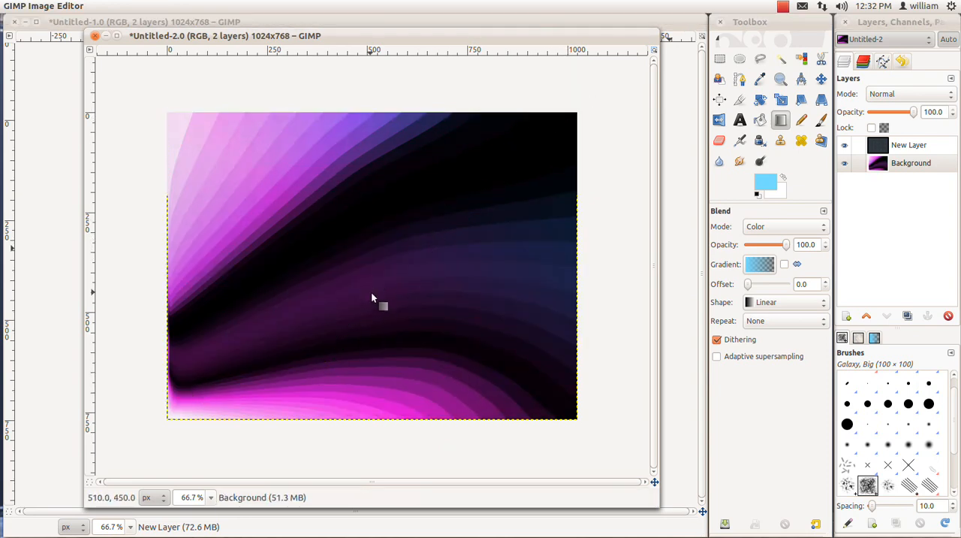
pyautogui.moveTo(157, 430); pyautogui.dragTo(341, 274)
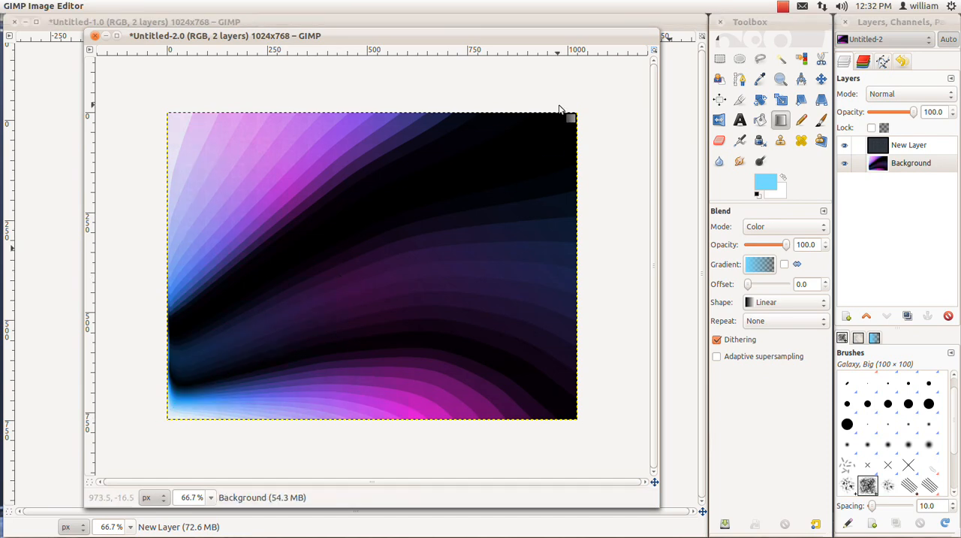
pyautogui.moveTo(531, 147); pyautogui.dragTo(419, 256)
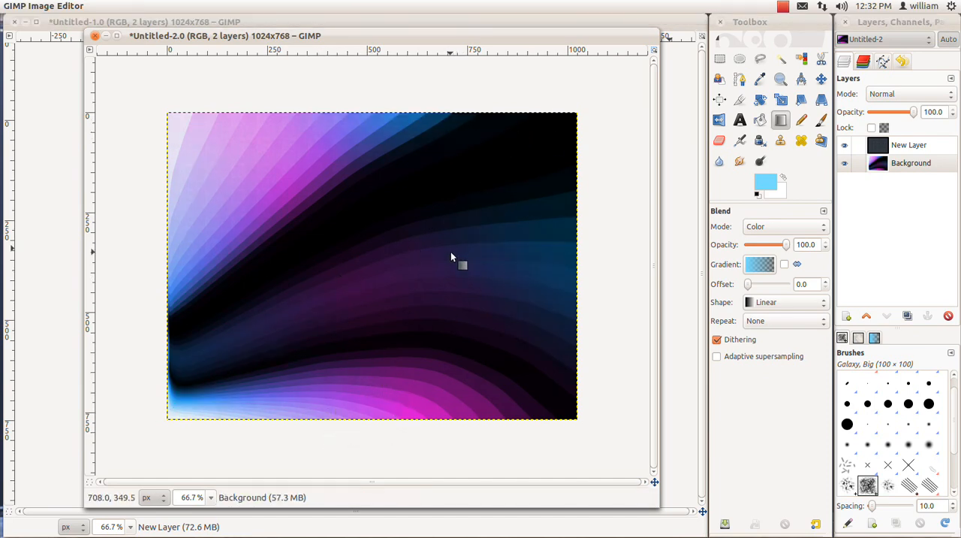
pyautogui.hotkey('ctrl', 'z')
pyautogui.hotkey('ctrl', 'z')
pyautogui.hotkey('ctrl', 'z')
pyautogui.hotkey('ctrl', 'z')
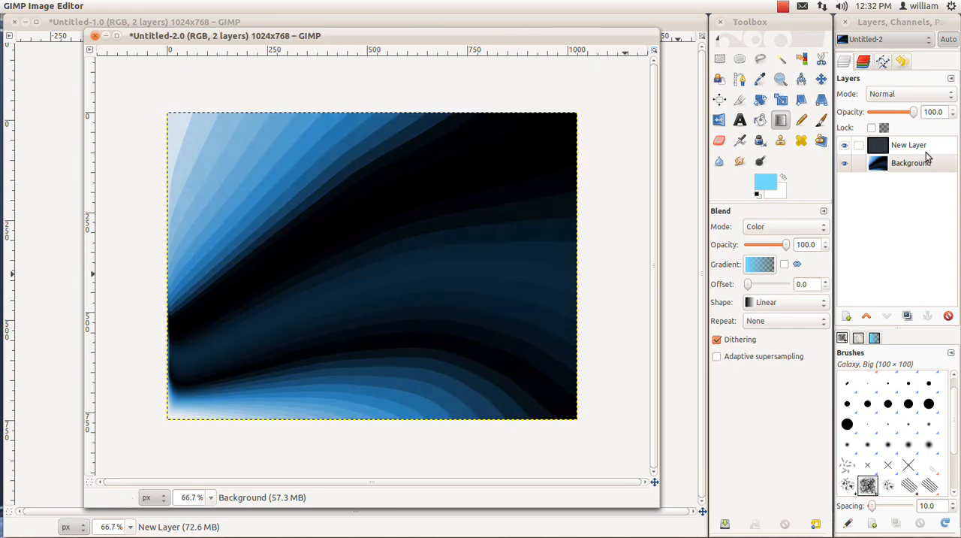
# - Try a Marble #3 pattern fill on the Background layer, and undo back past its blue Colorize effect to grayscale
pyautogui.click(931, 164)
pyautogui.click(759, 119)
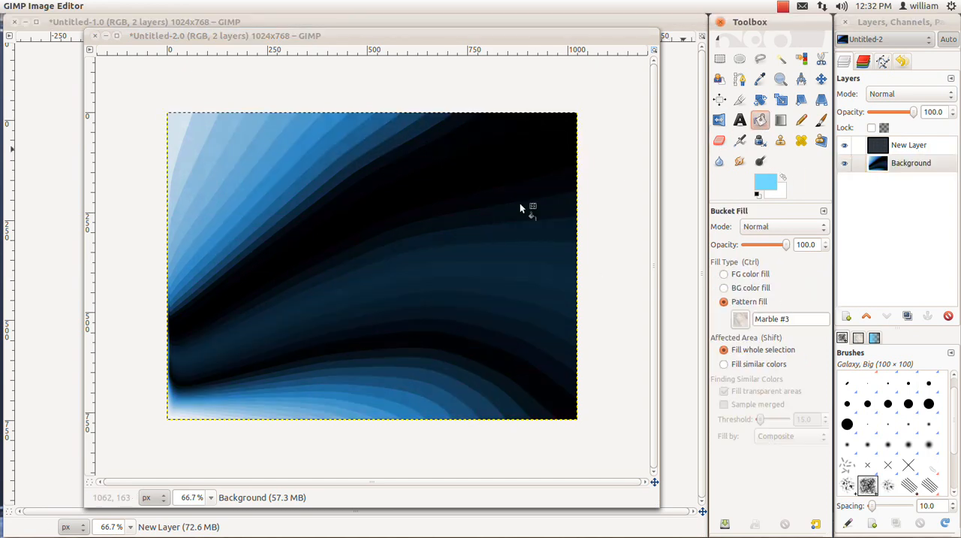
pyautogui.click(484, 218)
pyautogui.hotkey('ctrl', 'z')
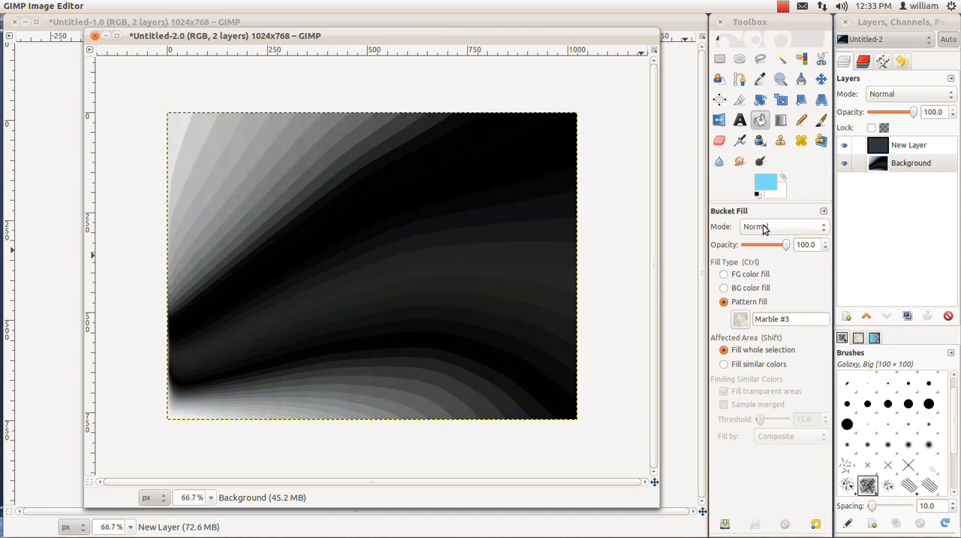
# - Add a transparent layer directly above the Background layer and make it the active layer
pyautogui.click(847, 316)
pyautogui.click(560, 358)
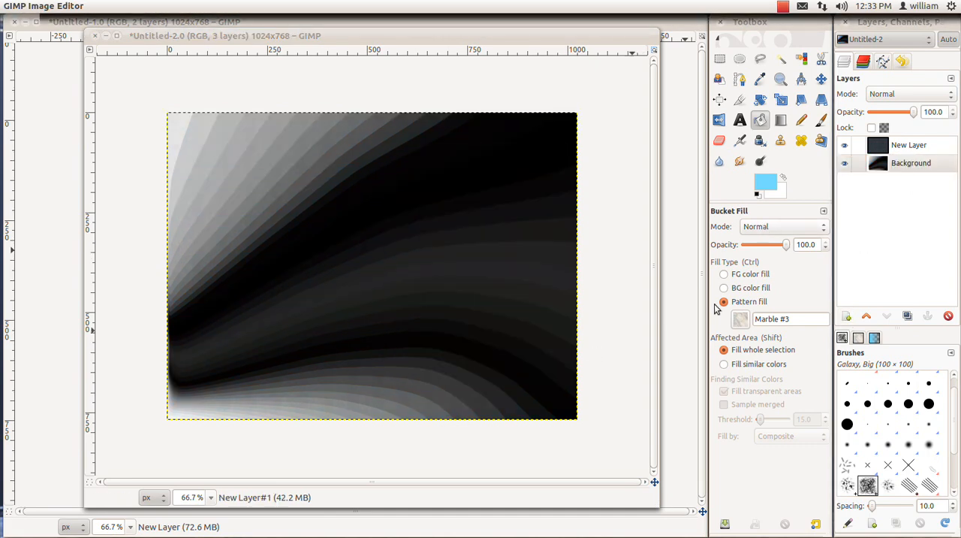
pyautogui.click(719, 60)
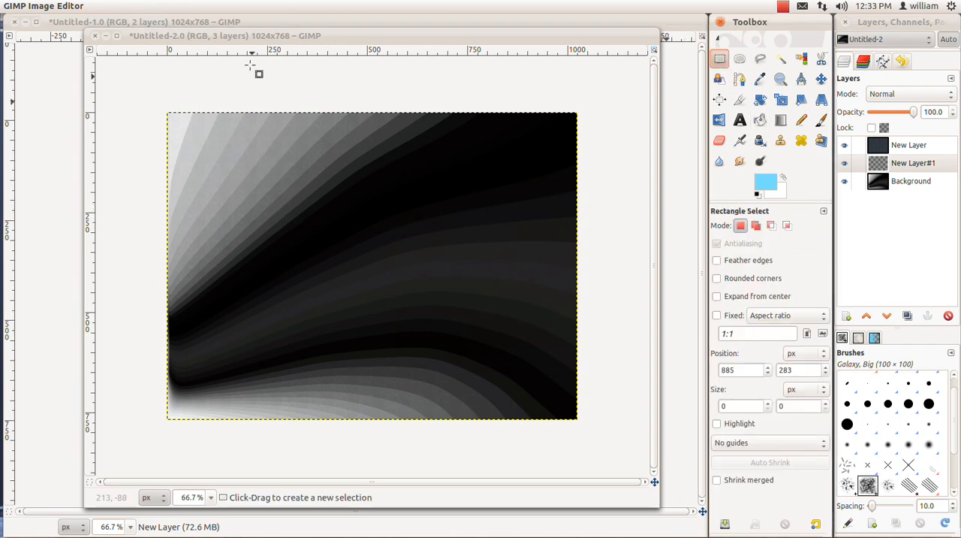
pyautogui.click(235, 42)
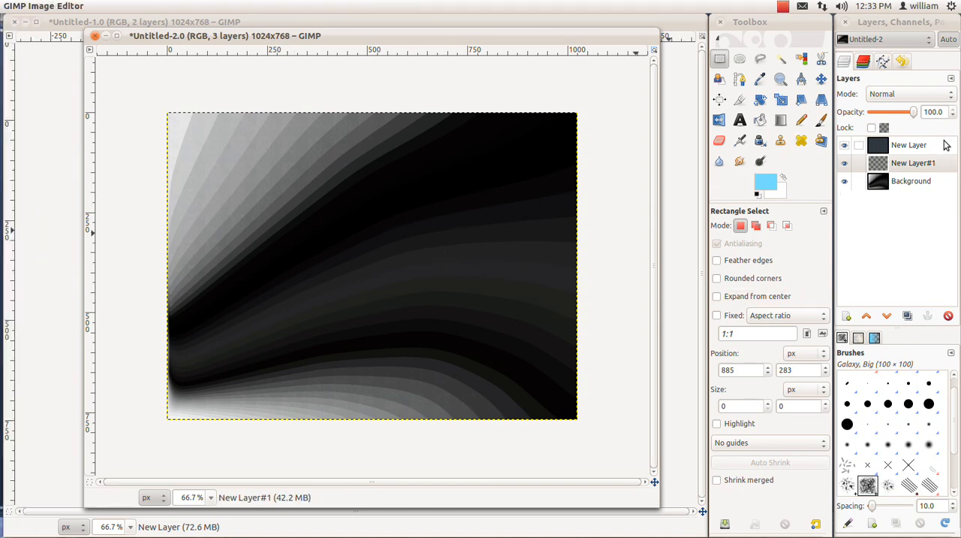
pyautogui.click(929, 165)
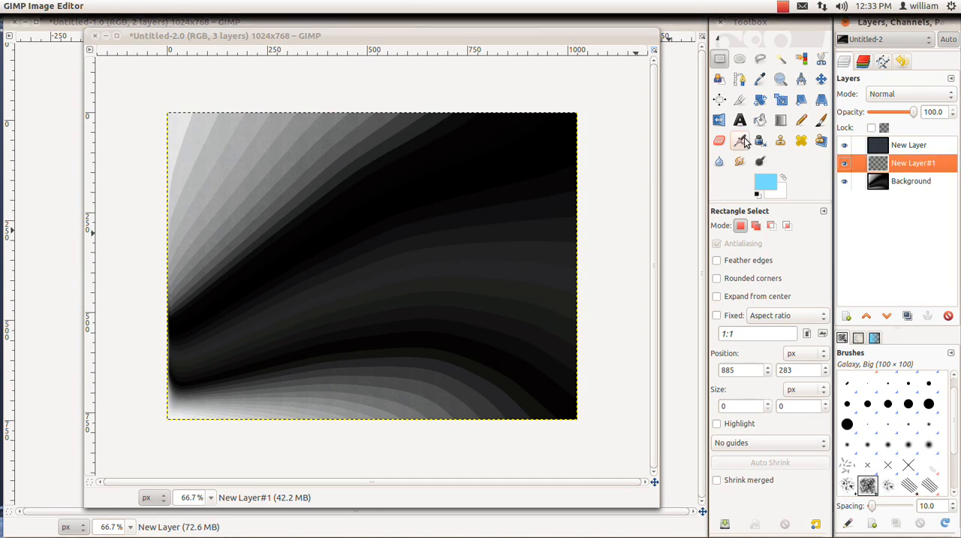
# - Set the Blend tool's mode to Normal and apply light blue-to-transparent gradients across the new layer from several directions
pyautogui.click(781, 121)
pyautogui.moveTo(781, 246); pyautogui.dragTo(771, 244)
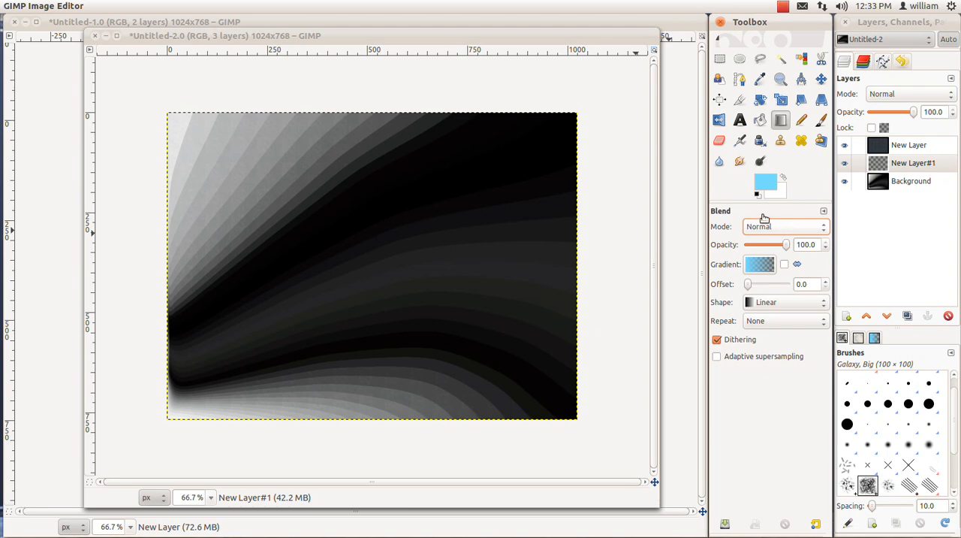
pyautogui.moveTo(439, 422); pyautogui.dragTo(458, 83)
pyautogui.moveTo(570, 130); pyautogui.dragTo(405, 115)
pyautogui.moveTo(204, 197); pyautogui.dragTo(434, 235)
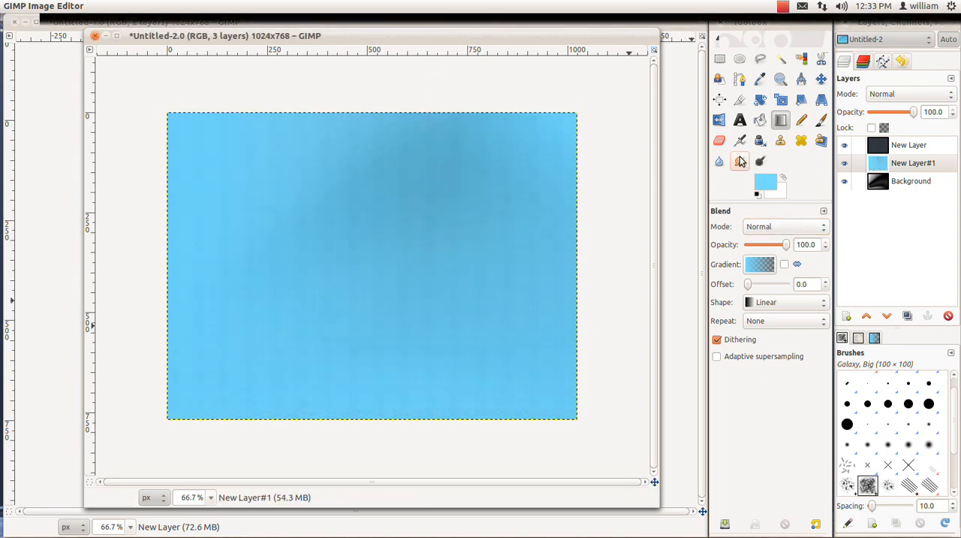
# - Fill the whole new layer with the light blue foreground color, undoing the mistaken Marble #3 pattern fill
pyautogui.click(760, 120)
pyautogui.click(509, 263)
pyautogui.hotkey('ctrl', 'z')
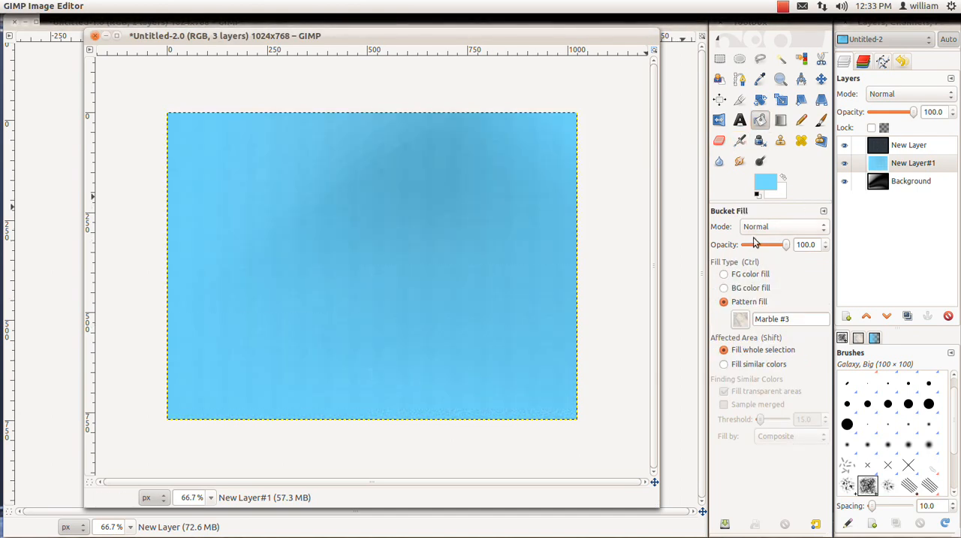
pyautogui.click(724, 275)
pyautogui.click(540, 255)
# - Set the foreground color to light pink, ff88f5, for use with the Blend tool
pyautogui.click(781, 120)
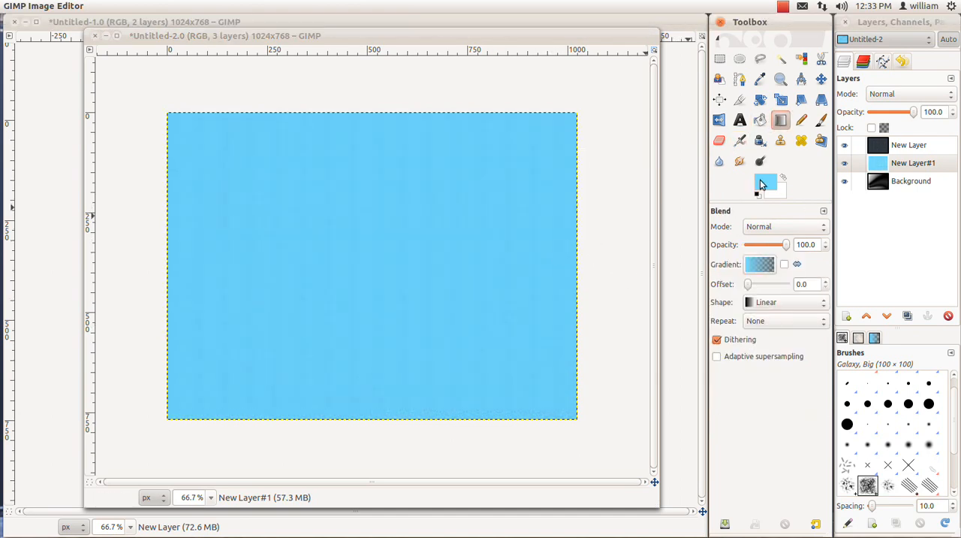
pyautogui.click(765, 181)
pyautogui.scroll(8, 450, 259)
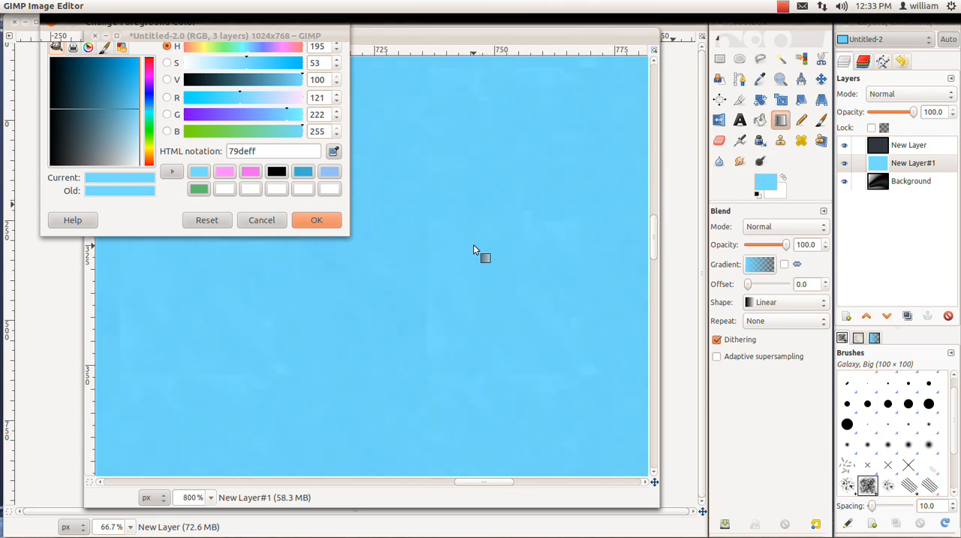
pyautogui.scroll(-8, 491, 300)
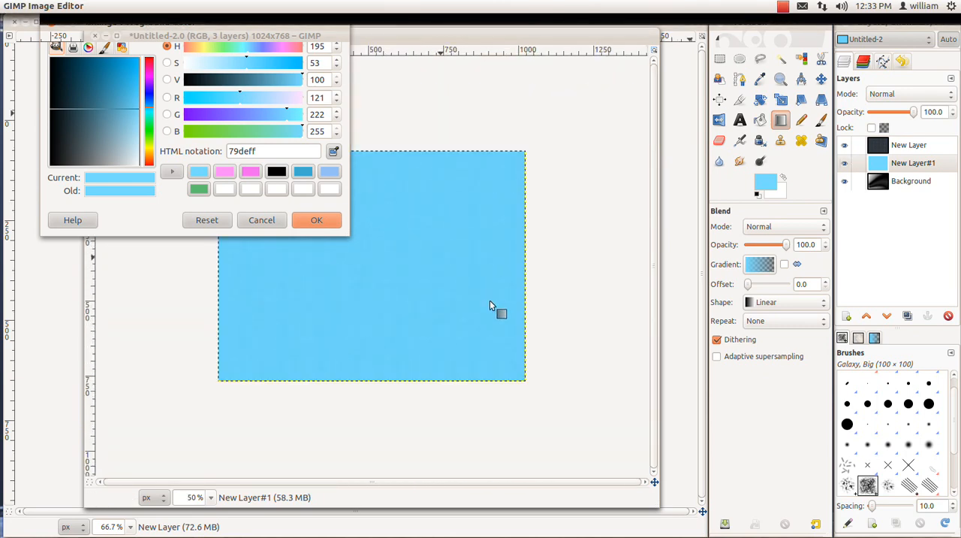
pyautogui.click(225, 173)
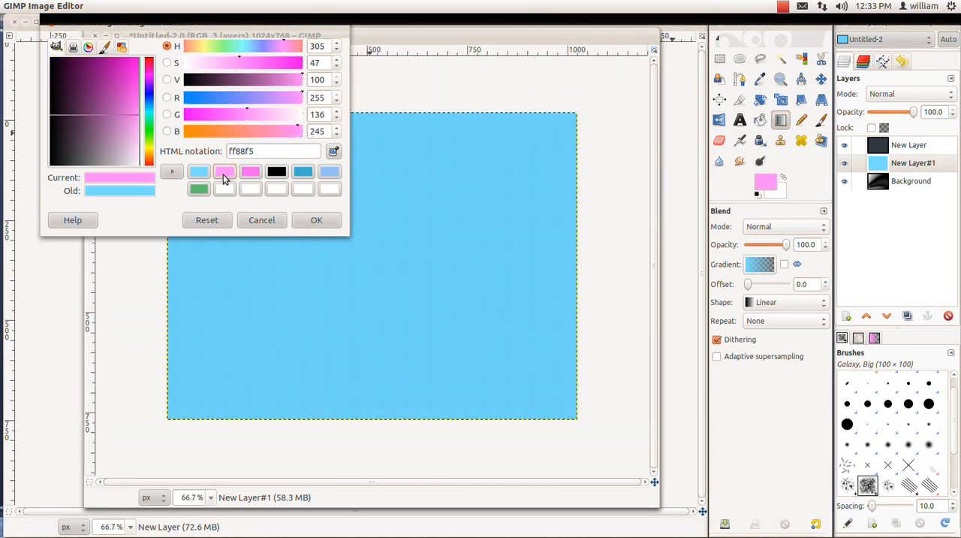
pyautogui.click(317, 219)
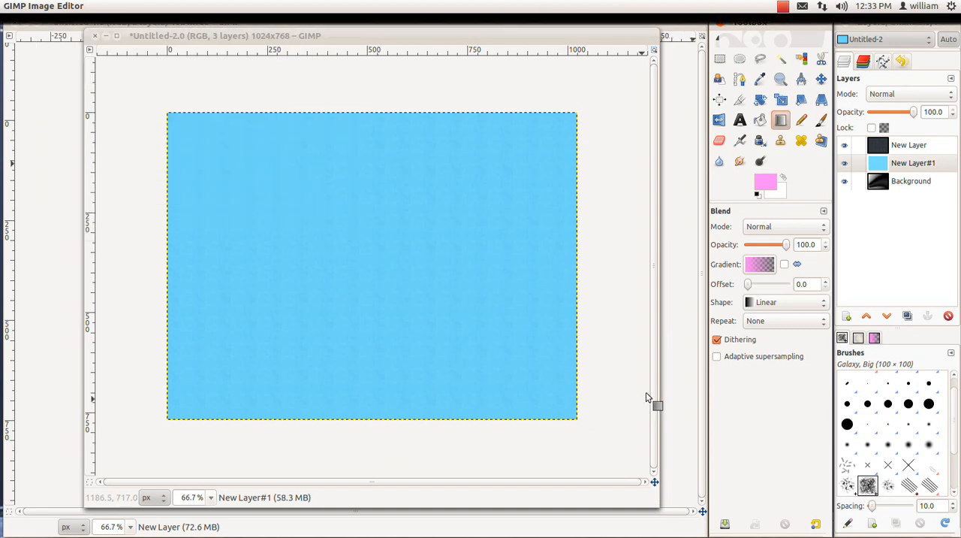
# - Undo a long diagonal pink gradient and apply a short pink-to-transparent one near the layer's middle, with pink on the left
pyautogui.moveTo(561, 300); pyautogui.dragTo(181, 161)
pyautogui.hotkey('ctrl', 'z')
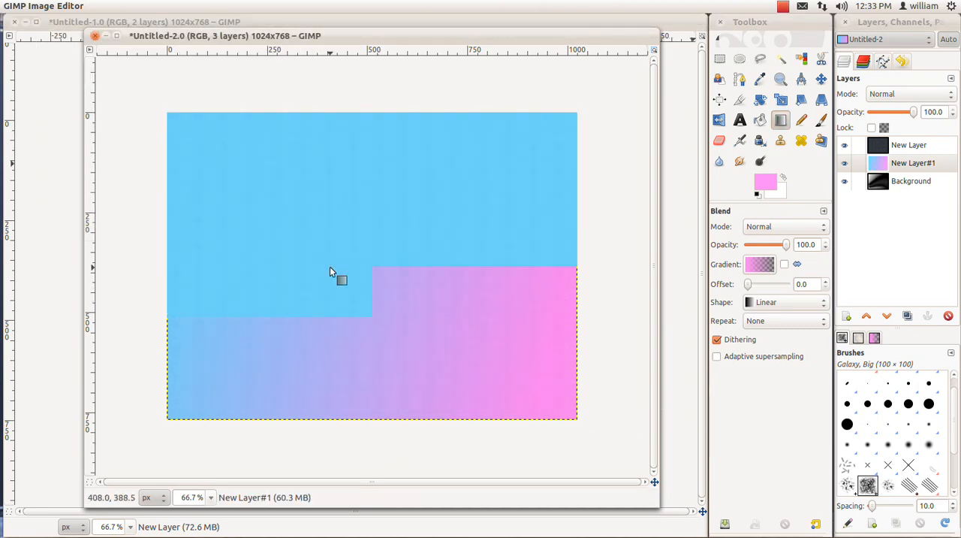
pyautogui.moveTo(331, 267); pyautogui.dragTo(425, 241)
# - Apply the Make Seamless filter to the pink and light blue layer
pyautogui.rightClick(425, 241)
pyautogui.moveTo(485, 369)
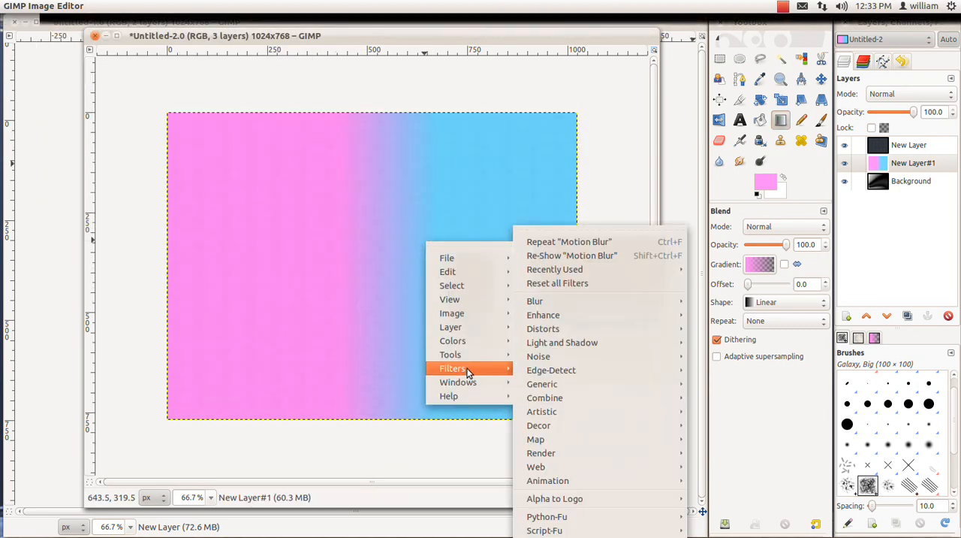
pyautogui.moveTo(578, 437)
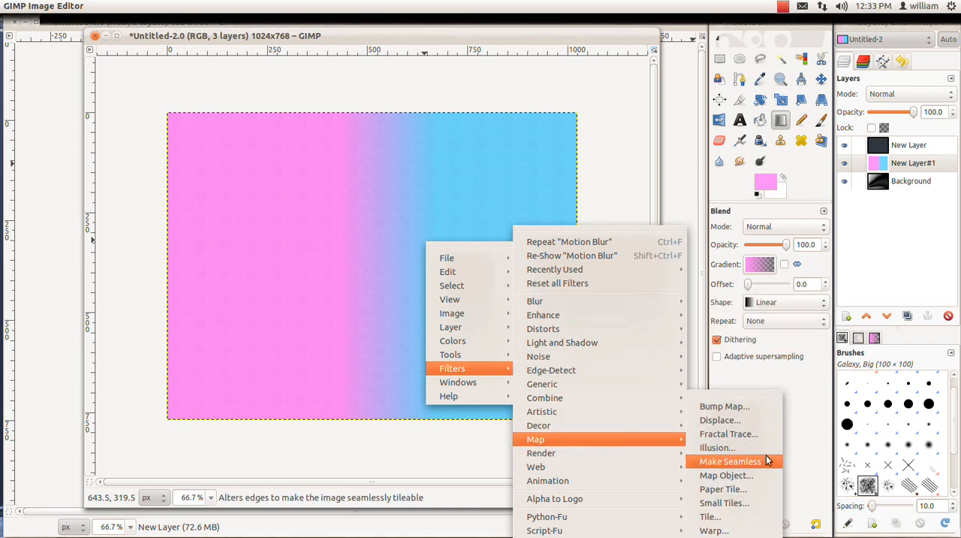
pyautogui.click(765, 460)
# - Set the blending mode of the pink and light blue layer to Color
pyautogui.rightClick(359, 309)
pyautogui.moveTo(397, 438)
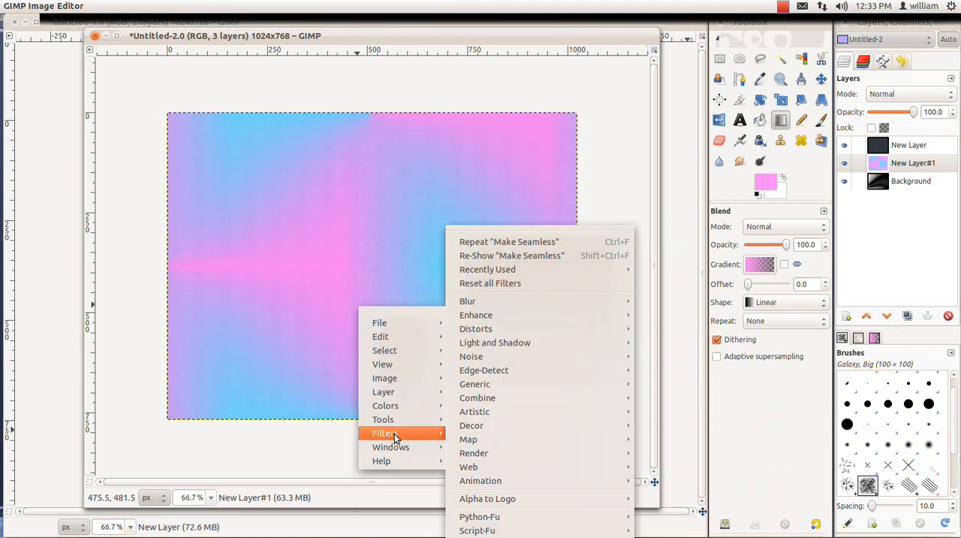
pyautogui.click(888, 177)
pyautogui.click(909, 163)
pyautogui.click(906, 94)
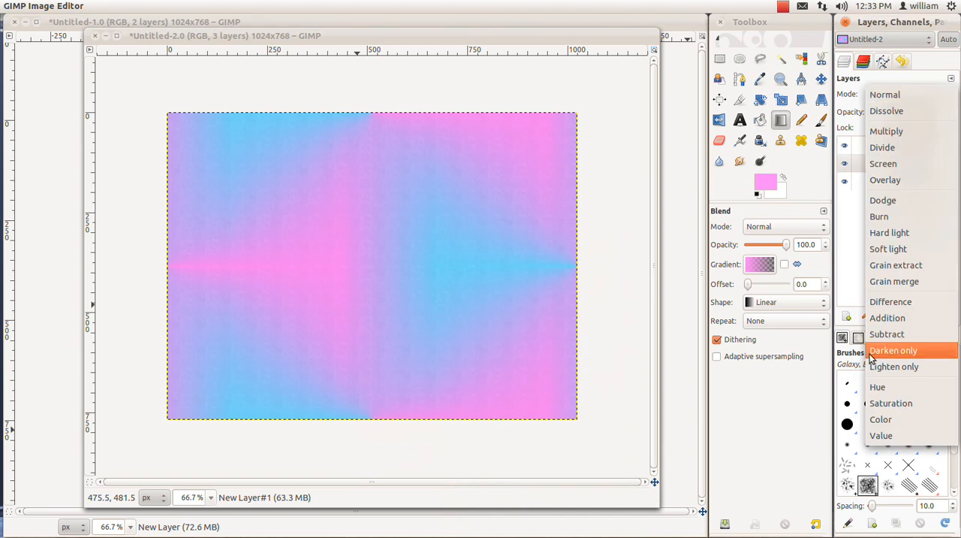
pyautogui.click(882, 419)
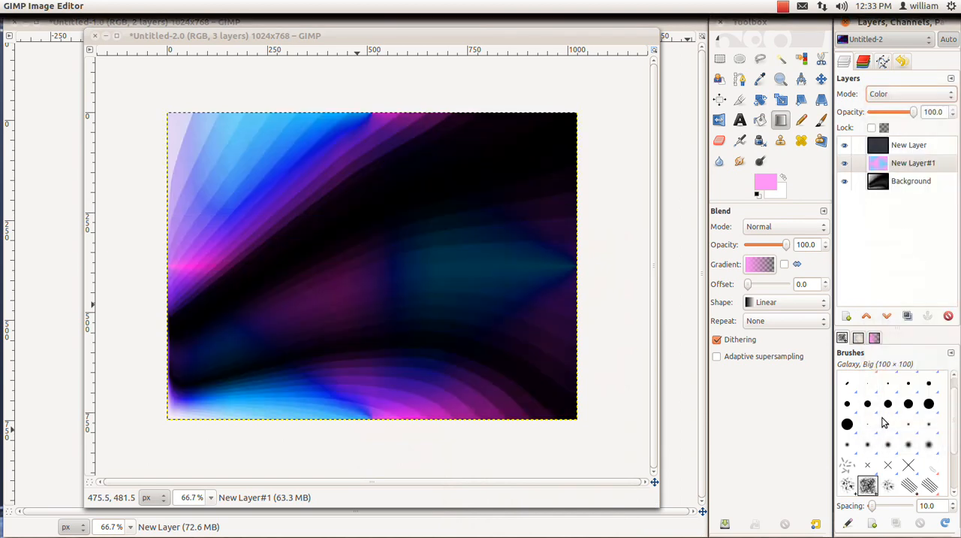
# - Pixelize the pink and light blue layer with a pixel width and height of 65 px
pyautogui.rightClick(279, 288)
pyautogui.moveTo(330, 413)
pyautogui.moveTo(452, 299)
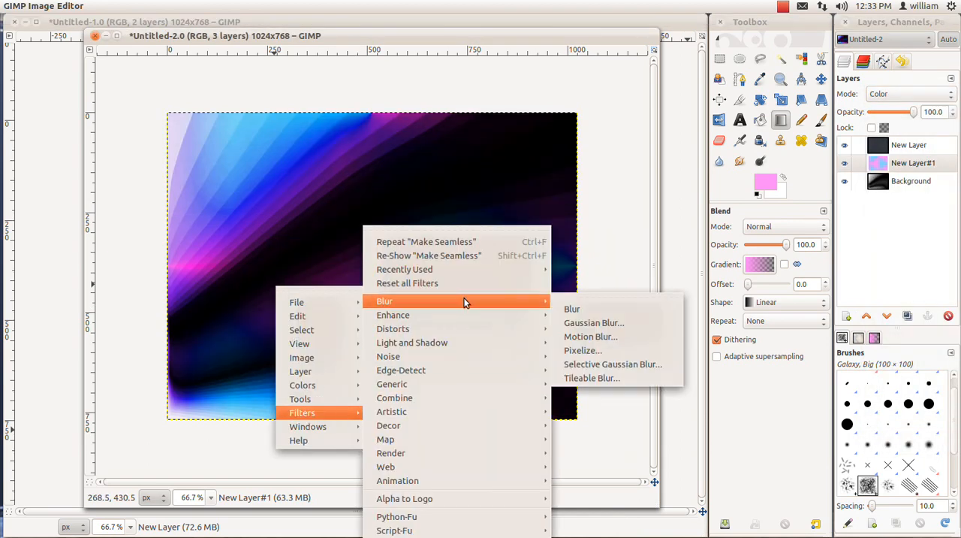
pyautogui.click(607, 348)
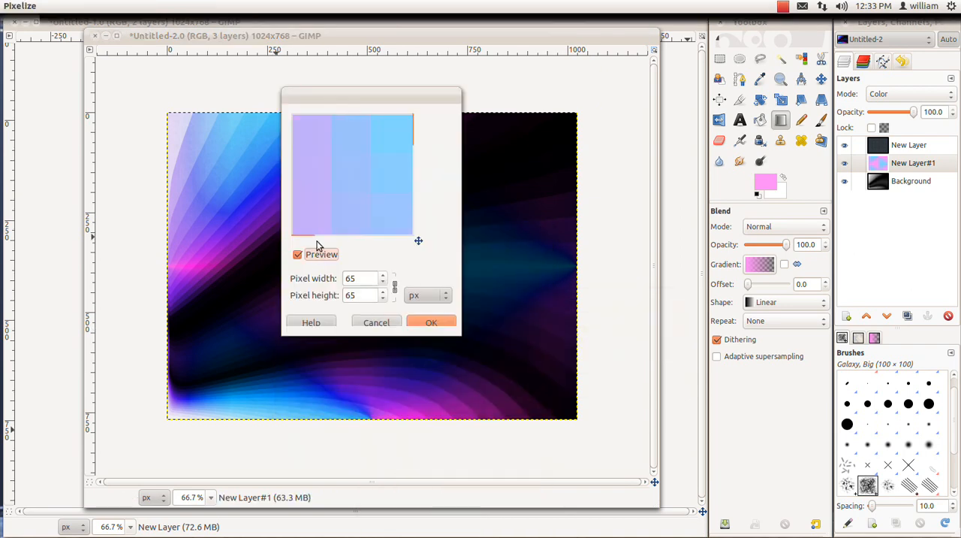
pyautogui.click(428, 321)
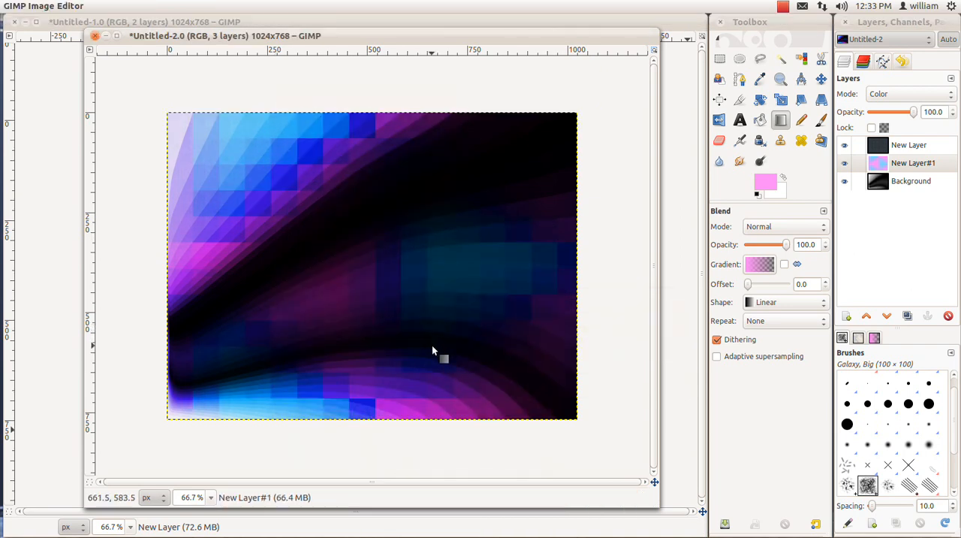
# - Apply the Make Seamless filter to the pixelized pink and light blue layer
pyautogui.press('1')
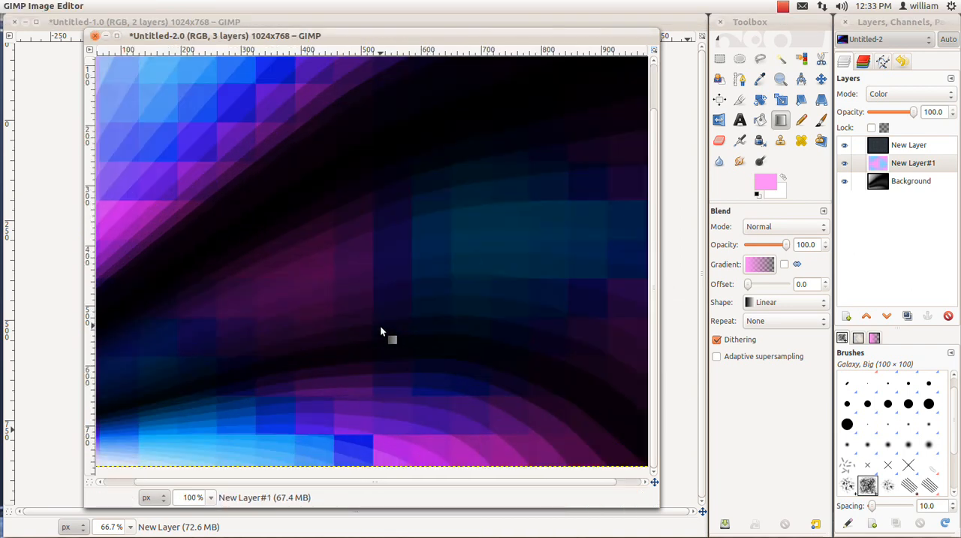
pyautogui.rightClick(380, 325)
pyautogui.moveTo(420, 452)
pyautogui.moveTo(510, 440)
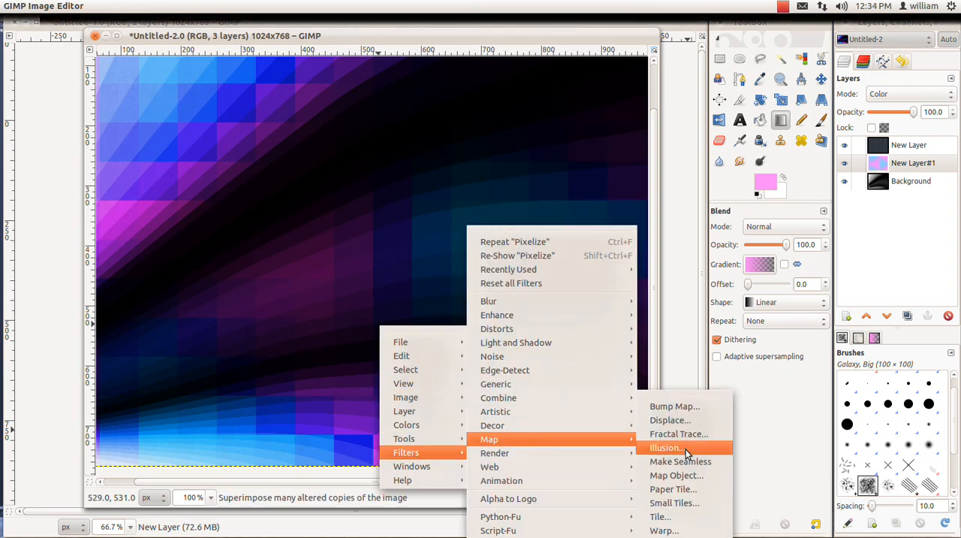
pyautogui.click(680, 461)
pyautogui.press('-')
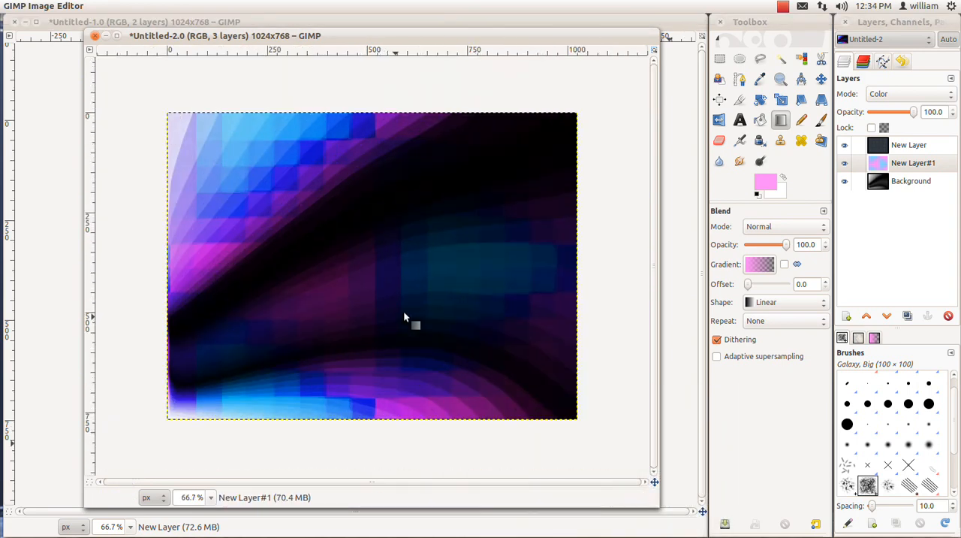
# - Apply a linear Motion Blur with length 256 and angle 159 to the pink and light blue layer
pyautogui.press('1')
pyautogui.rightClick(354, 289)
pyautogui.moveTo(398, 414)
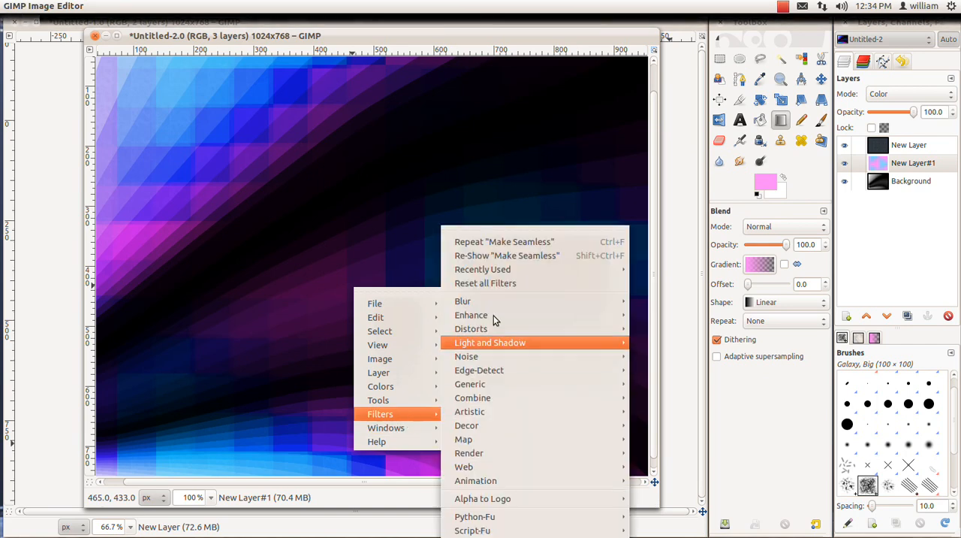
pyautogui.moveTo(488, 301)
pyautogui.click(671, 332)
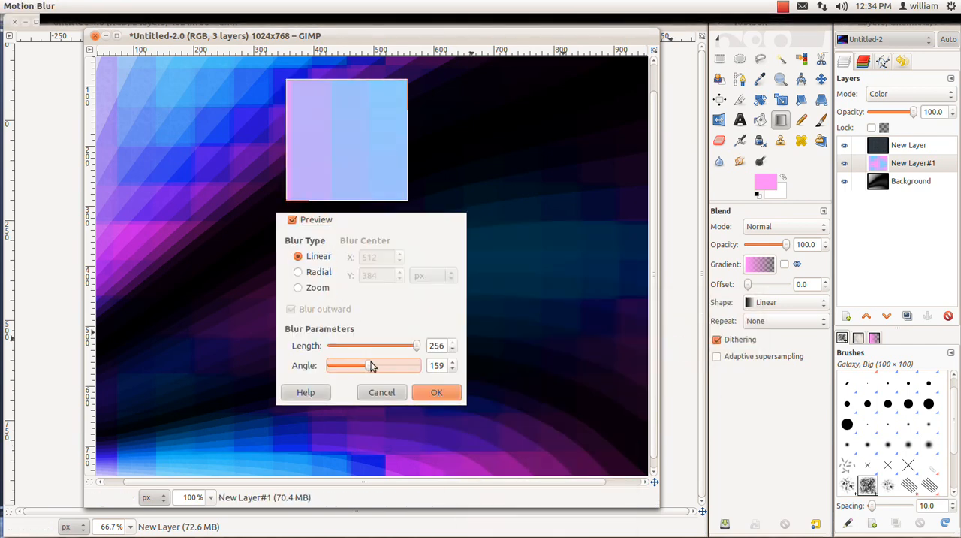
pyautogui.click(438, 386)
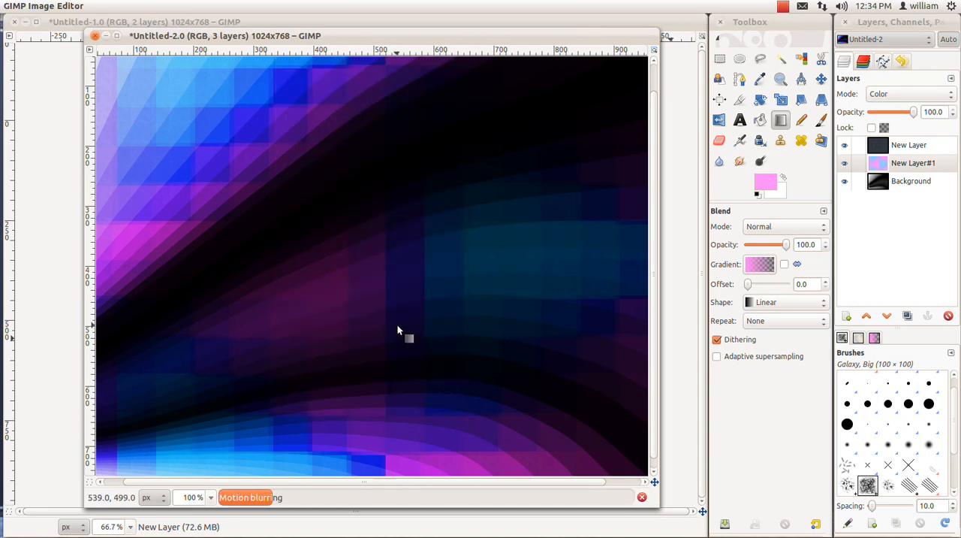
pyautogui.scroll(-3, 397, 326)
pyautogui.scroll(2, 397, 326)
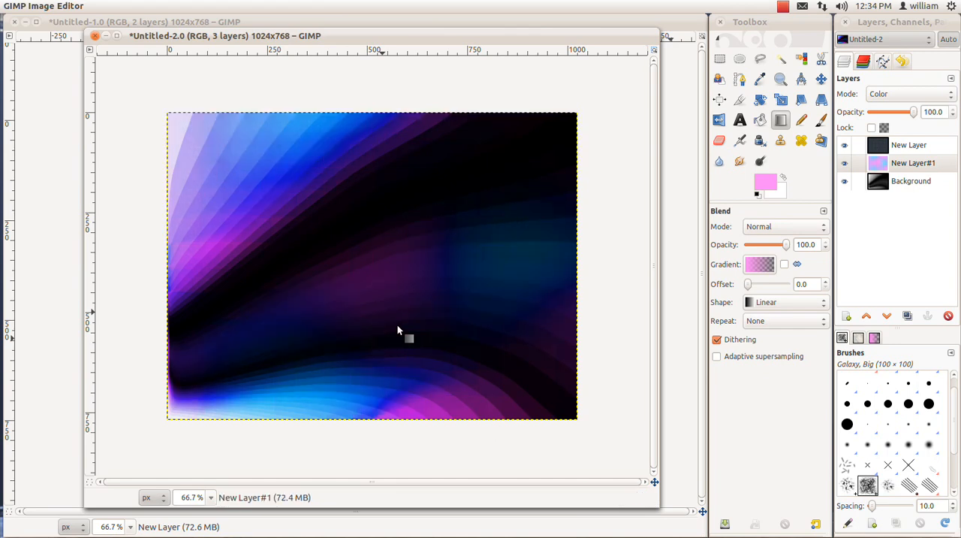
# - Undo the Motion Blur, Pixelize, Make Seamless and Color mode changes on the pink and light blue layer
pyautogui.hotkey('ctrl', 'z')
pyautogui.hotkey('ctrl', 'z')
pyautogui.hotkey('ctrl', 'z')
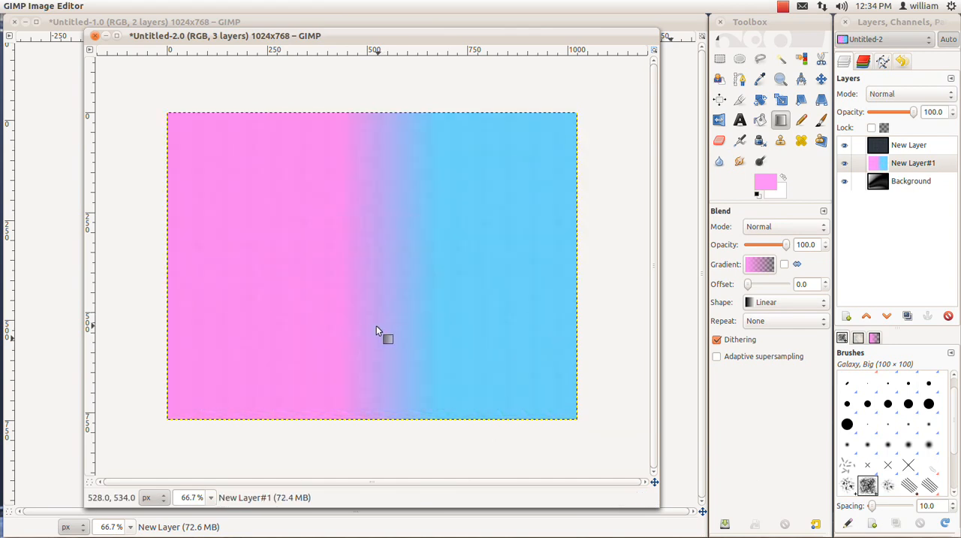
# - Apply a Motion Blur to the plain pink-to-blue gradient layer
pyautogui.rightClick(365, 327)
pyautogui.moveTo(481, 301)
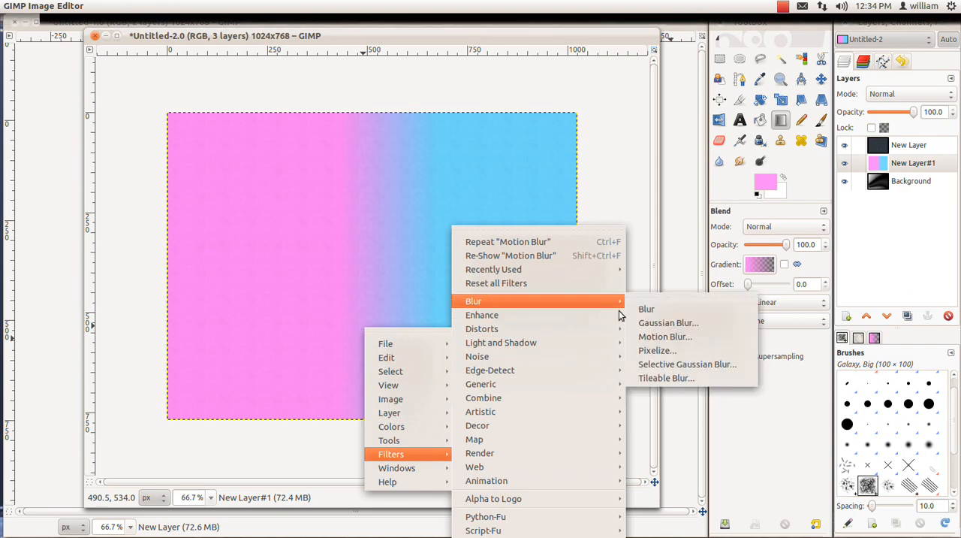
pyautogui.click(689, 337)
pyautogui.click(436, 392)
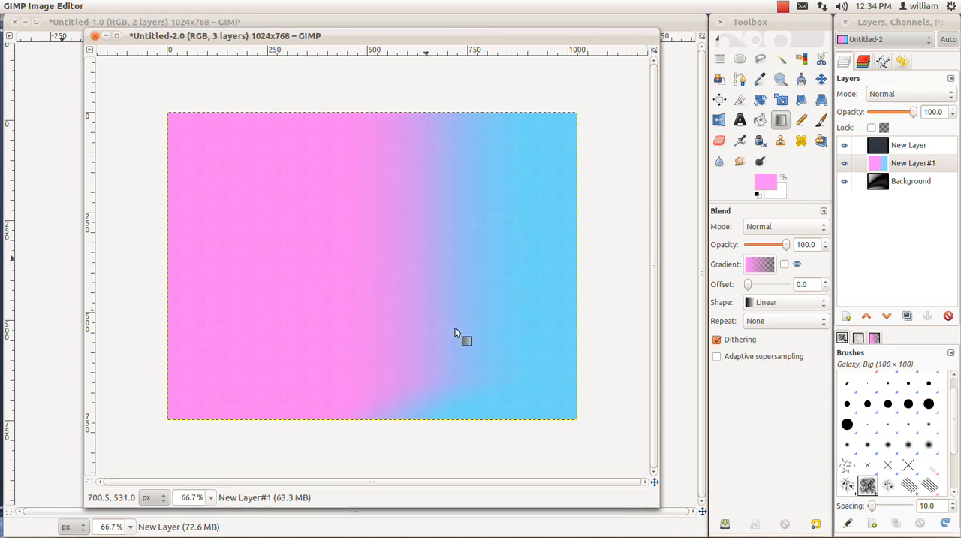
# - Start the IWarp filter on the pink and blue layer and make two diagonal Shrink strokes across the middle with radius 250 and amount 1.00
pyautogui.rightClick(361, 316)
pyautogui.moveTo(378, 402)
pyautogui.moveTo(535, 328)
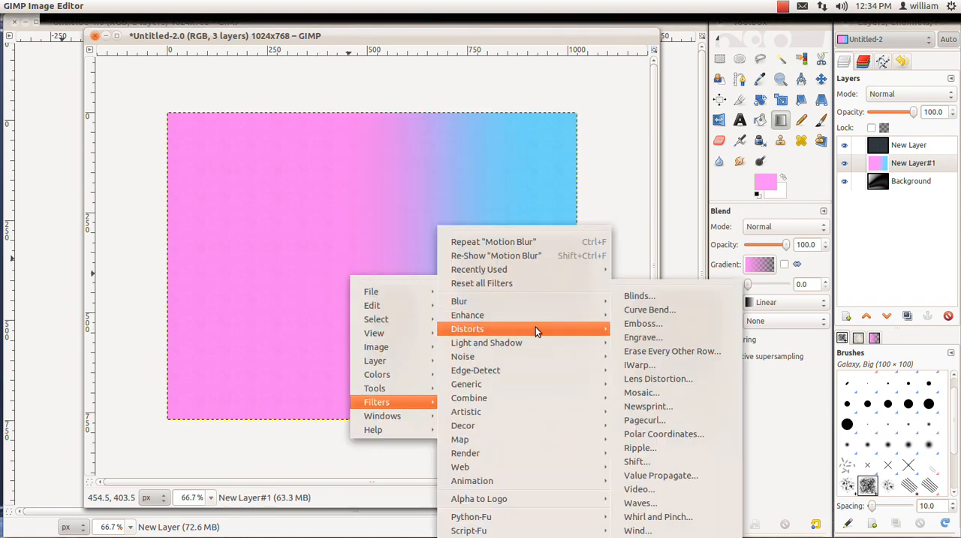
pyautogui.click(639, 365)
pyautogui.moveTo(243, 196); pyautogui.dragTo(289, 223)
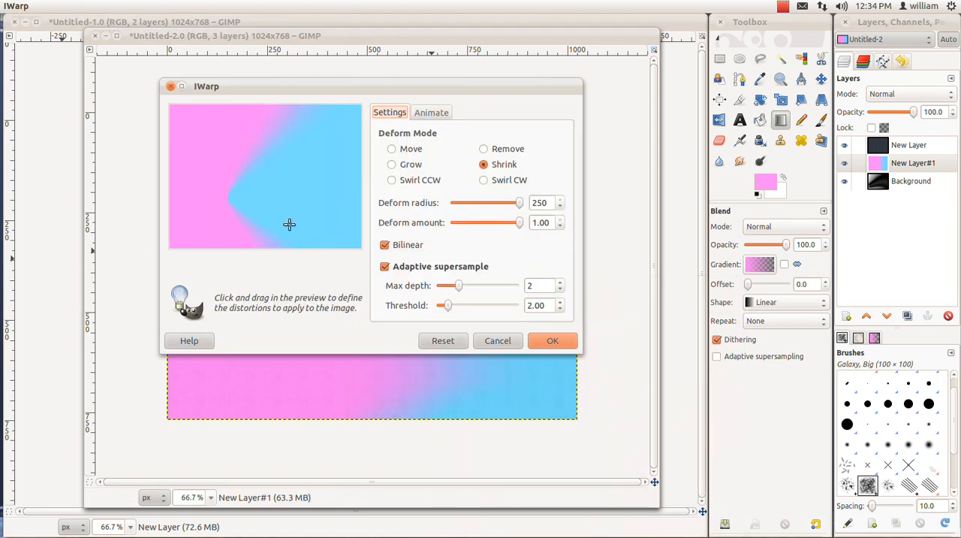
pyautogui.moveTo(256, 150); pyautogui.dragTo(341, 203)
# - Swirl the IWarp preview counterclockwise with strokes through its middle and lower-right area
pyautogui.click(405, 180)
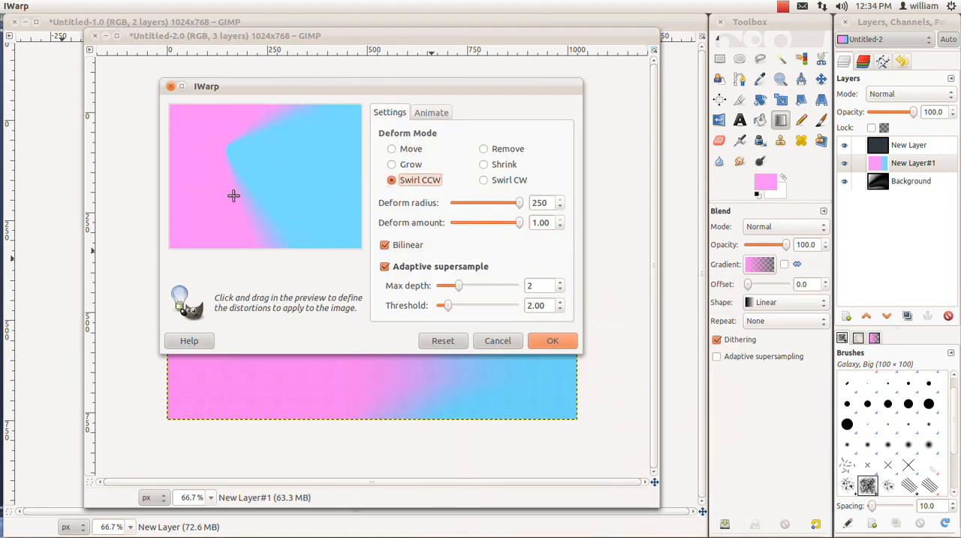
pyautogui.moveTo(299, 170)
pyautogui.mouseDown()
pyautogui.moveTo(225, 162)
pyautogui.moveTo(207, 180)
pyautogui.moveTo(281, 242)
pyautogui.mouseUp()
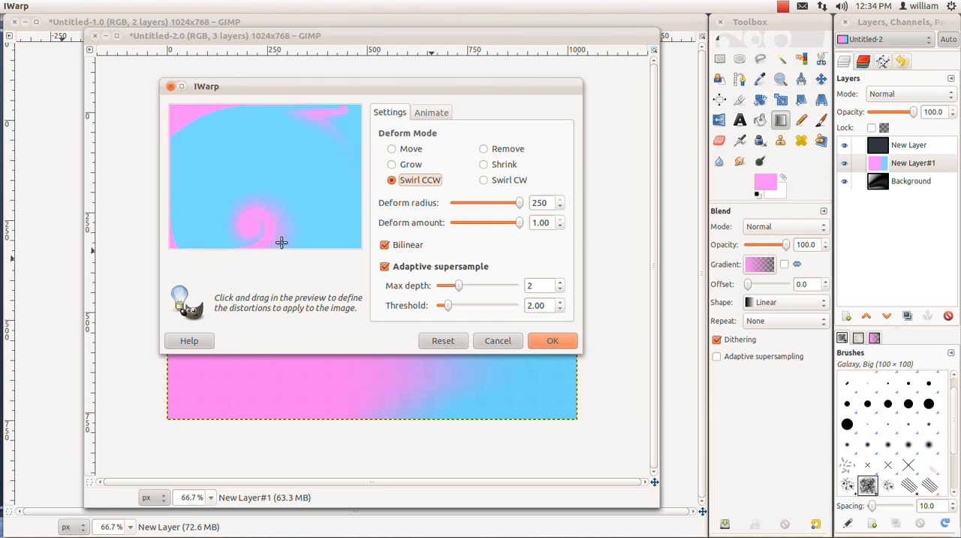
pyautogui.moveTo(347, 251); pyautogui.dragTo(365, 249)
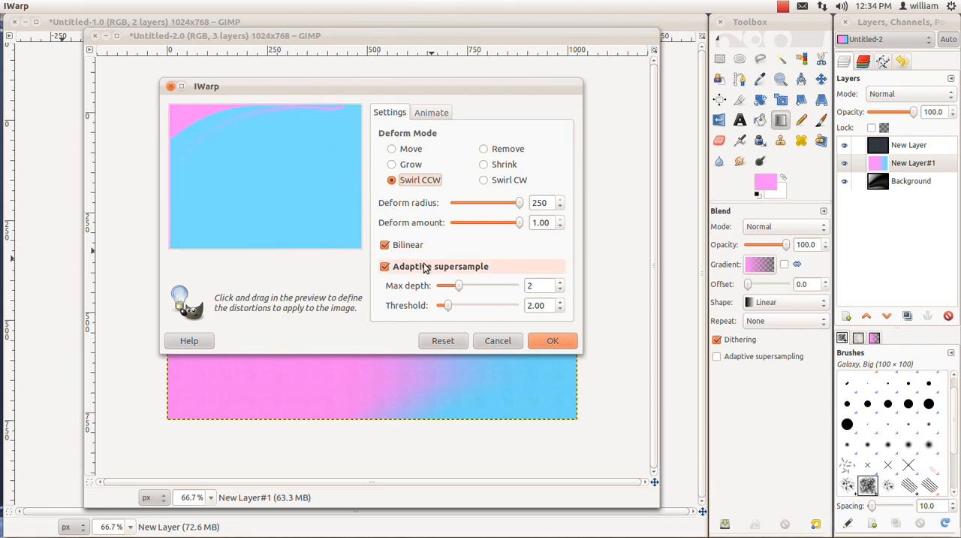
# - Warp the IWarp preview in Move mode, pulling pink rightward in two long strokes and blue back toward the left edge
pyautogui.click(420, 164)
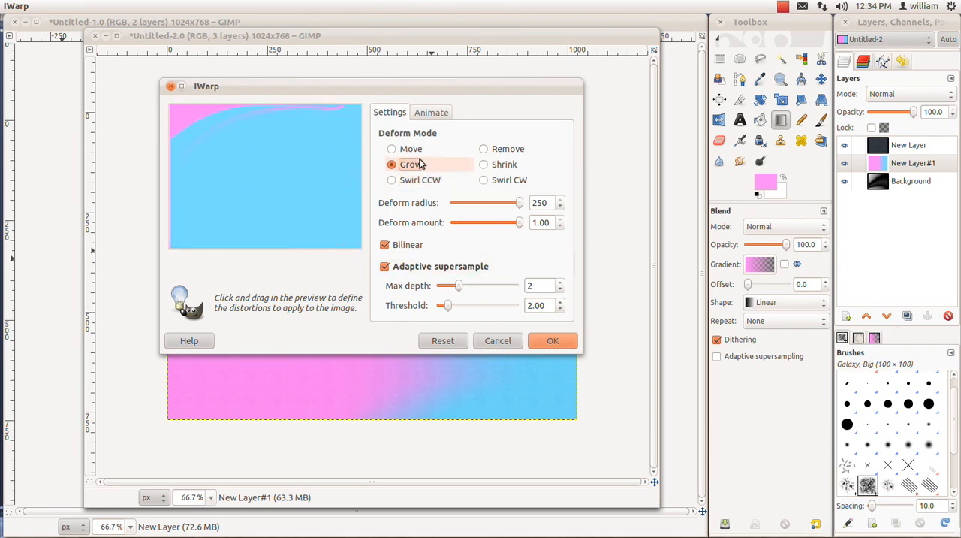
pyautogui.click(406, 149)
pyautogui.moveTo(180, 133)
pyautogui.mouseDown()
pyautogui.moveTo(334, 328)
pyautogui.moveTo(325, 143)
pyautogui.mouseUp()
pyautogui.moveTo(197, 224)
pyautogui.mouseDown()
pyautogui.moveTo(408, 237)
pyautogui.moveTo(450, 169)
pyautogui.mouseUp()
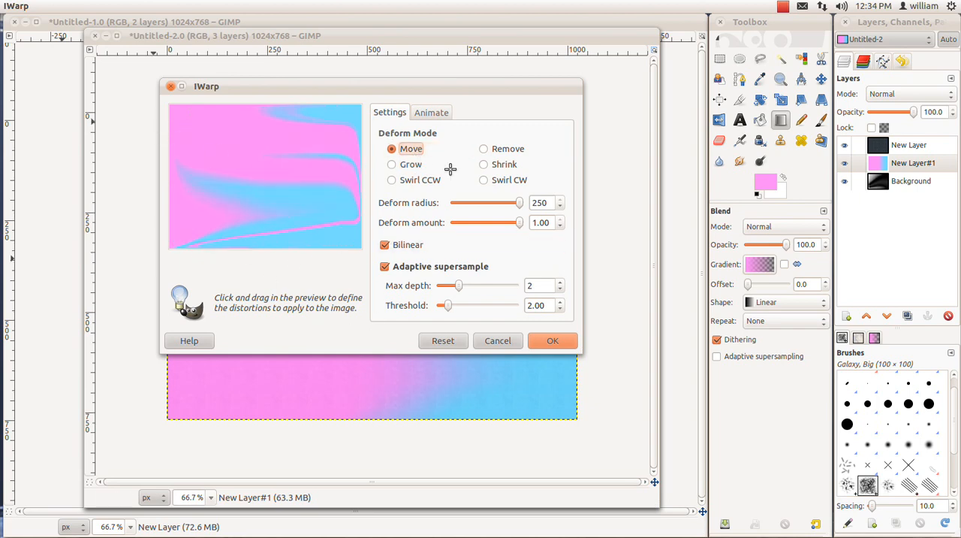
pyautogui.moveTo(282, 177)
pyautogui.mouseDown()
pyautogui.moveTo(224, 182)
pyautogui.moveTo(95, 156)
pyautogui.mouseUp()
pyautogui.moveTo(192, 193)
pyautogui.mouseDown()
pyautogui.moveTo(332, 165)
pyautogui.moveTo(338, 147)
pyautogui.moveTo(135, 148)
pyautogui.mouseUp()
# - Swirl the warped colors counterclockwise in three strokes across the preview, followed by one clockwise stroke from the middle to the right edge
pyautogui.click(430, 183)
pyautogui.moveTo(274, 178)
pyautogui.mouseDown()
pyautogui.moveTo(324, 183)
pyautogui.moveTo(196, 212)
pyautogui.moveTo(509, 249)
pyautogui.mouseUp()
pyautogui.moveTo(299, 204); pyautogui.dragTo(425, 201)
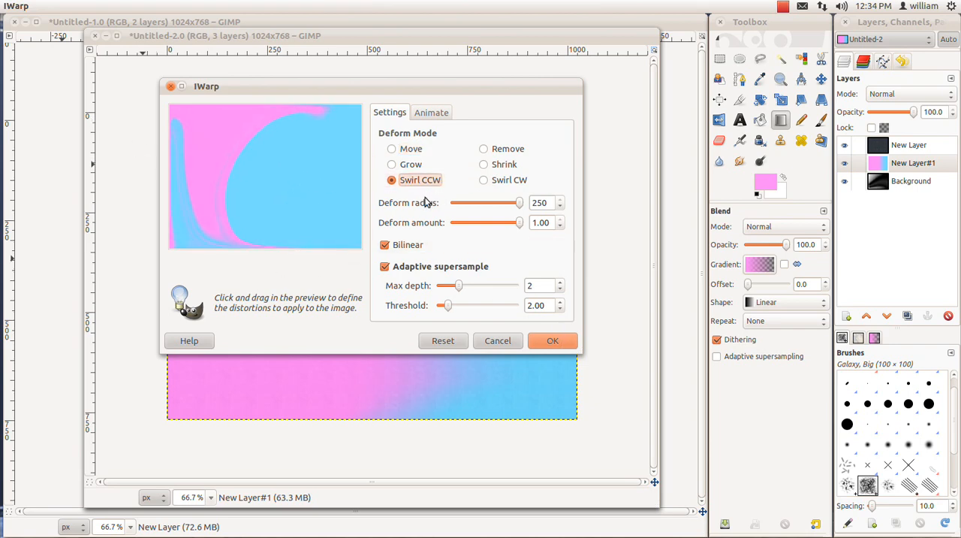
pyautogui.moveTo(202, 207); pyautogui.dragTo(373, 210)
pyautogui.click(504, 181)
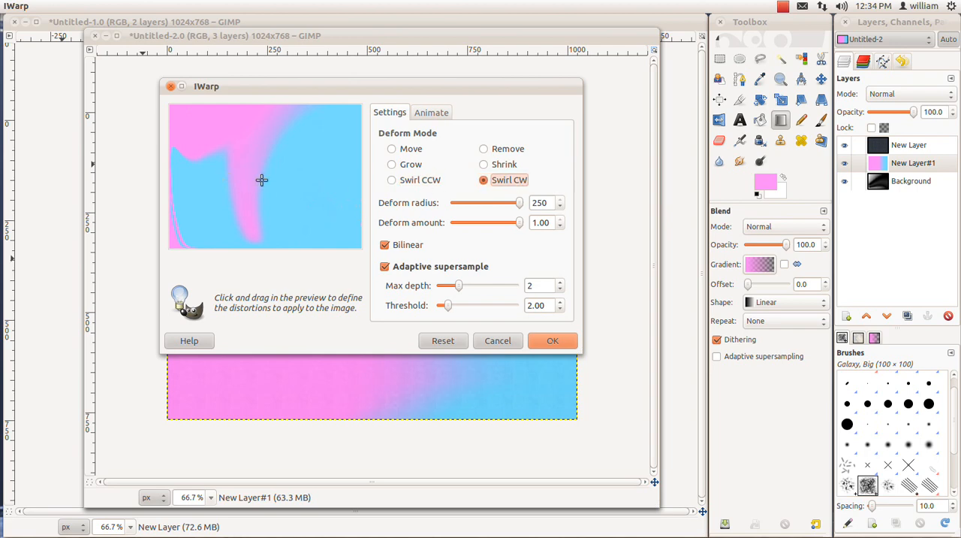
pyautogui.moveTo(262, 180); pyautogui.dragTo(370, 189)
# - Swirl the preview counterclockwise near its upper left, upper right and lower center, and apply the IWarp distortion to the layer
pyautogui.click(391, 180)
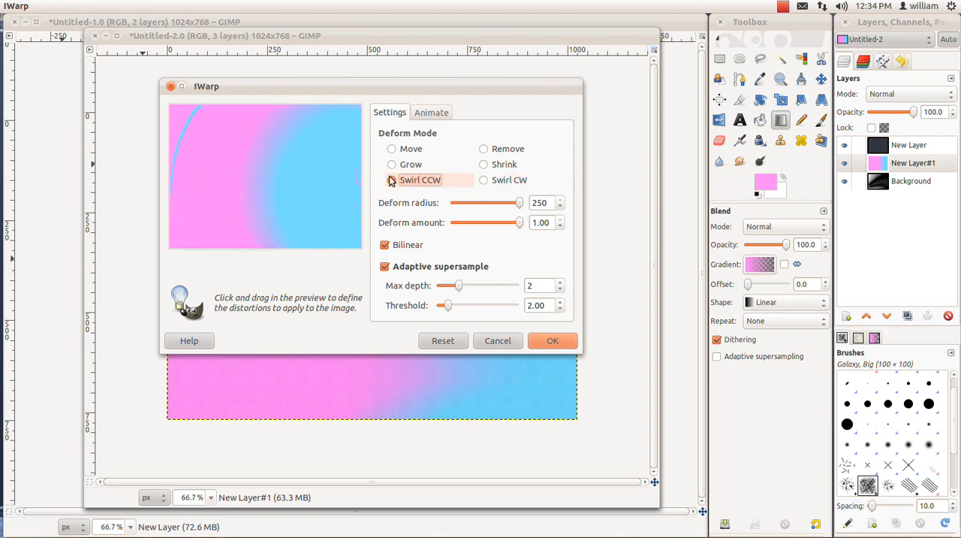
pyautogui.moveTo(183, 130); pyautogui.dragTo(187, 126)
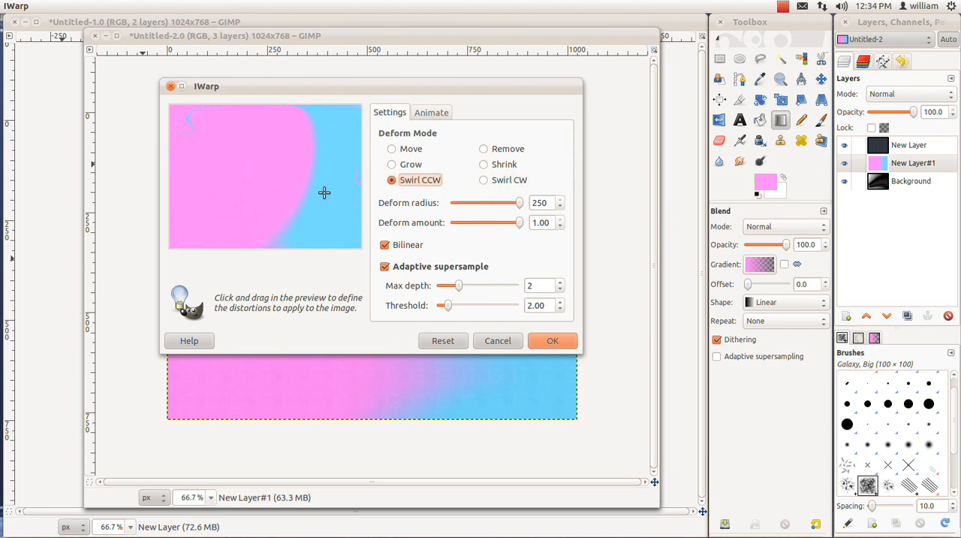
pyautogui.moveTo(313, 108); pyautogui.dragTo(261, 100)
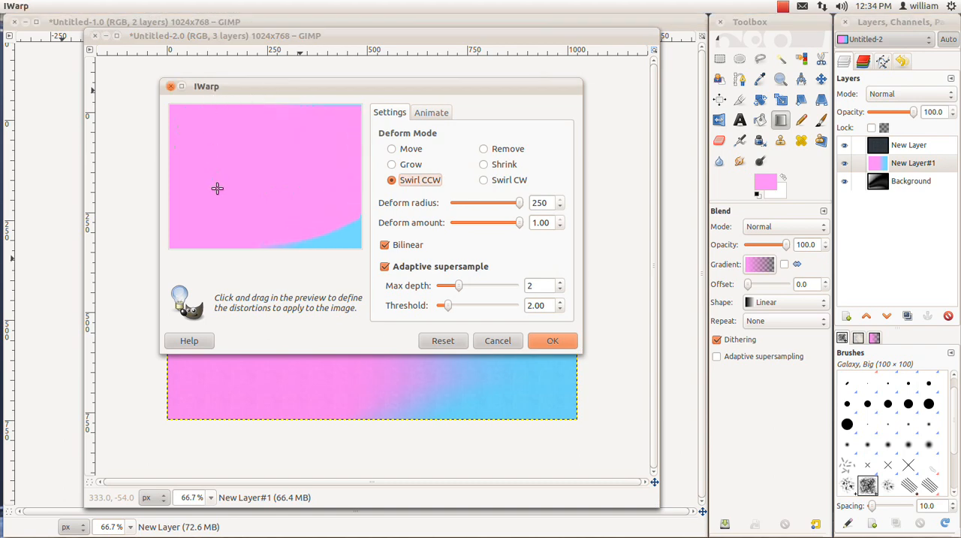
pyautogui.moveTo(217, 189); pyautogui.dragTo(267, 323)
pyautogui.click(558, 341)
# - Set the blending mode of the warped pink and blue layer to Color
pyautogui.click(884, 95)
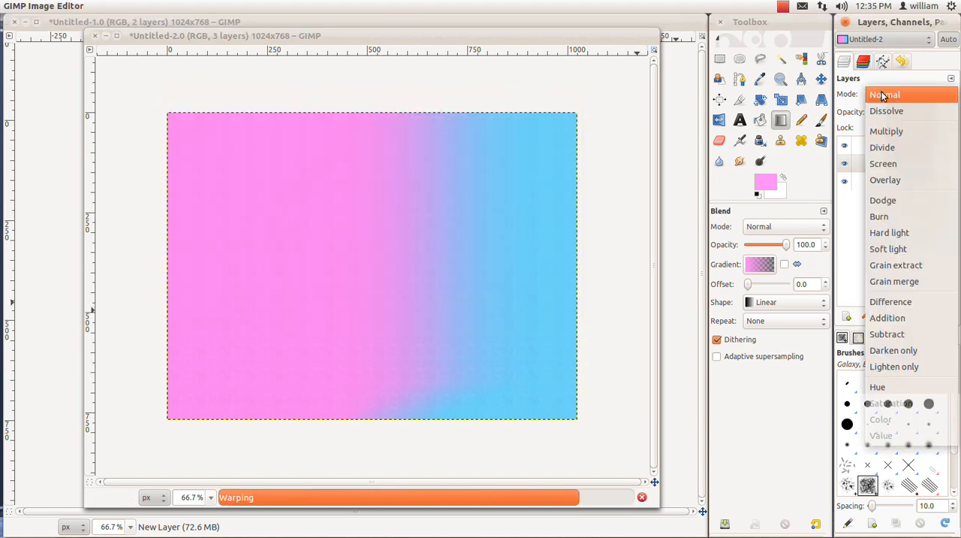
pyautogui.click(883, 94)
pyautogui.click(908, 94)
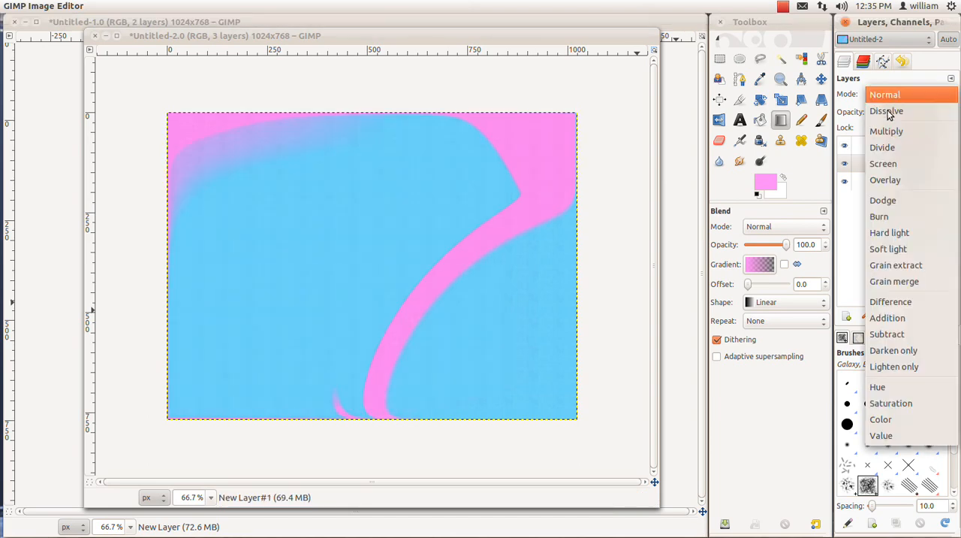
pyautogui.click(905, 418)
# - Apply an RLE Gaussian Blur with a 50 px horizontal and vertical radius to the warped pink and blue layer
pyautogui.rightClick(489, 277)
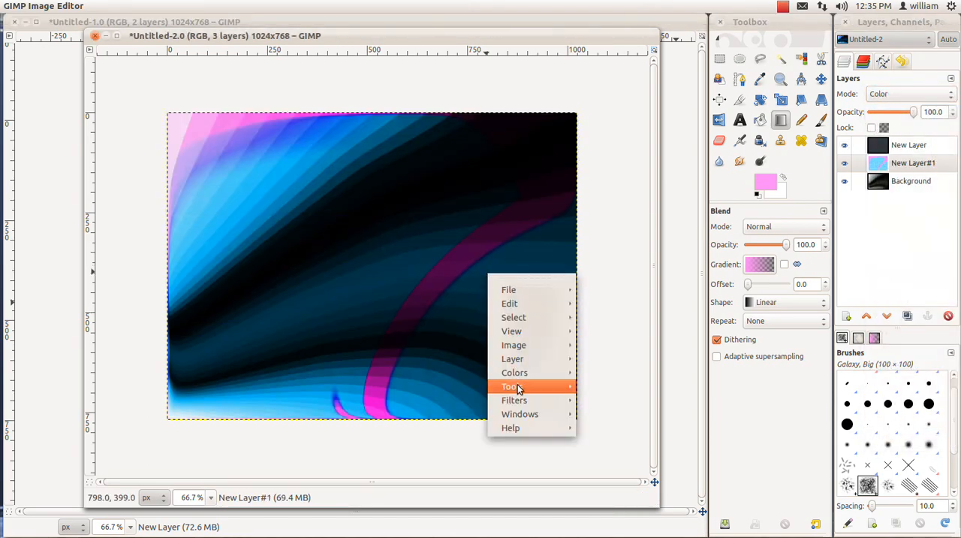
pyautogui.moveTo(518, 399)
pyautogui.moveTo(635, 299)
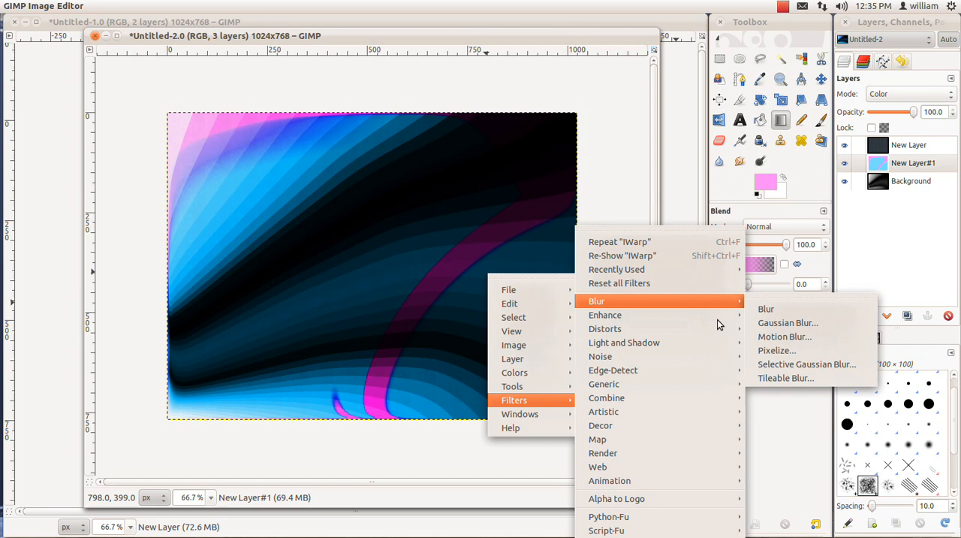
pyautogui.click(781, 323)
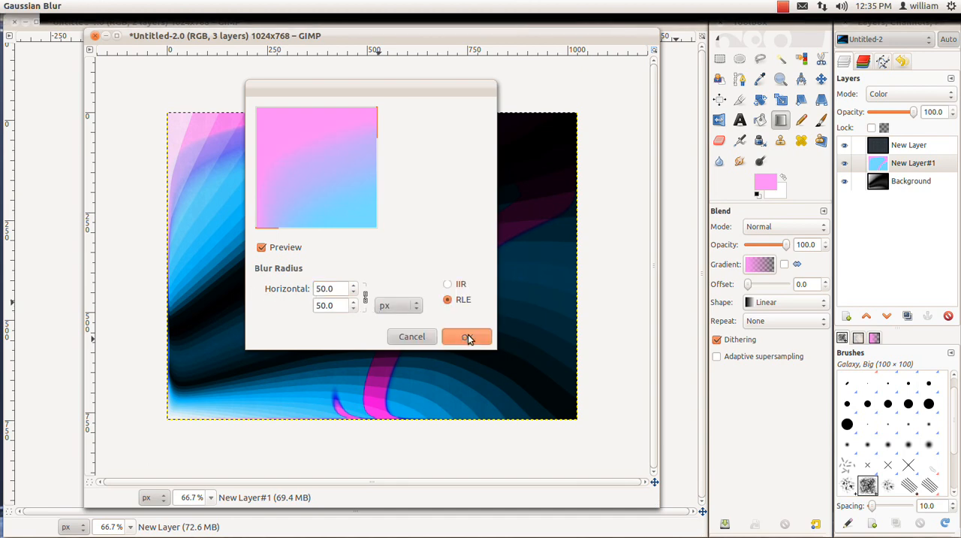
pyautogui.click(468, 334)
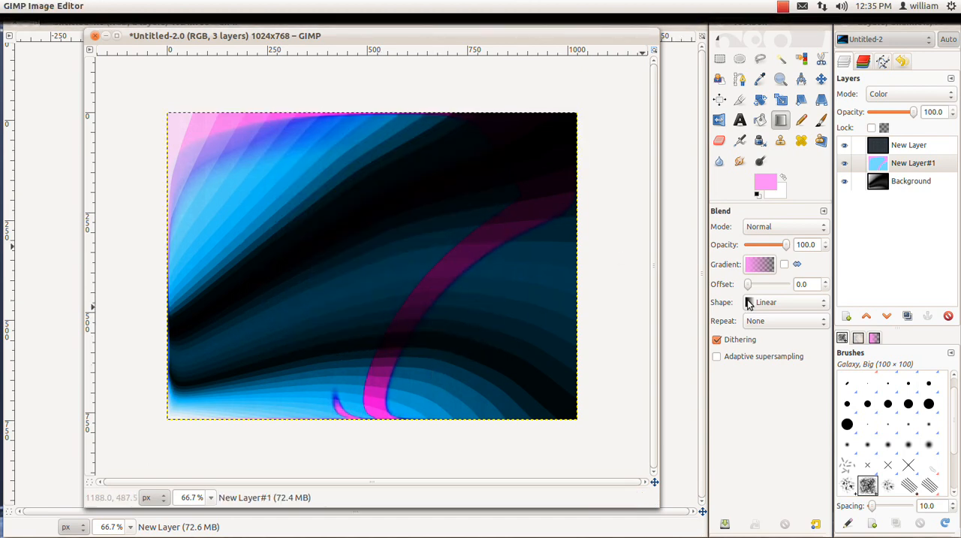
# - Try Saturation, Lighten only, Subtract, Grain merge, Soft light, Burn and Overlay as blending modes for the warped pink and blue layer
pyautogui.click(882, 99)
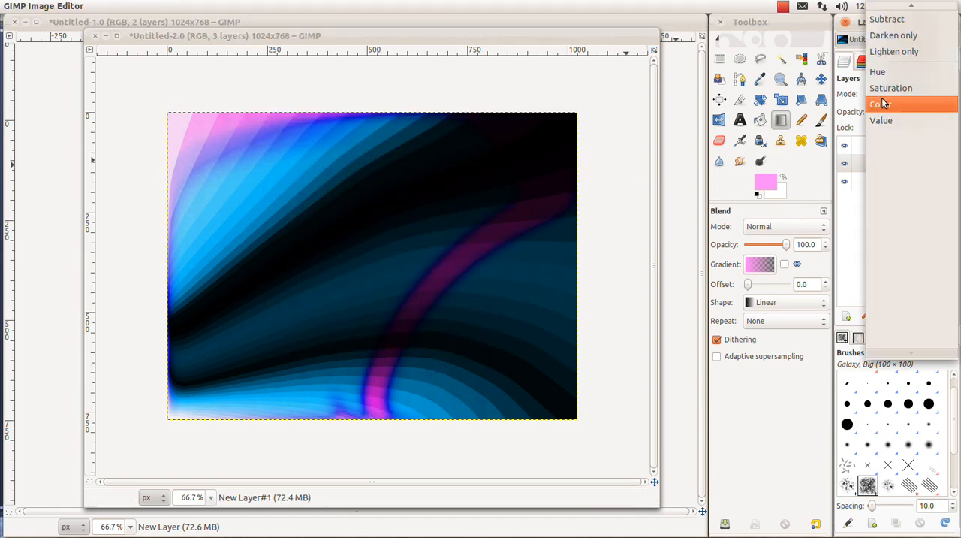
pyautogui.click(882, 98)
pyautogui.press('Up')
pyautogui.press('Up')
pyautogui.press('Down')
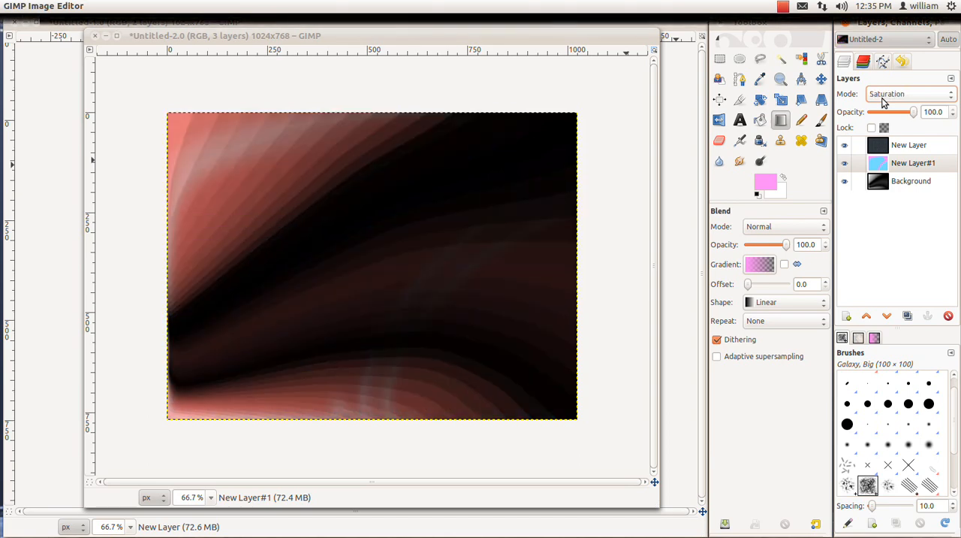
pyautogui.press('Up')
pyautogui.press('Up')
pyautogui.press('Up')
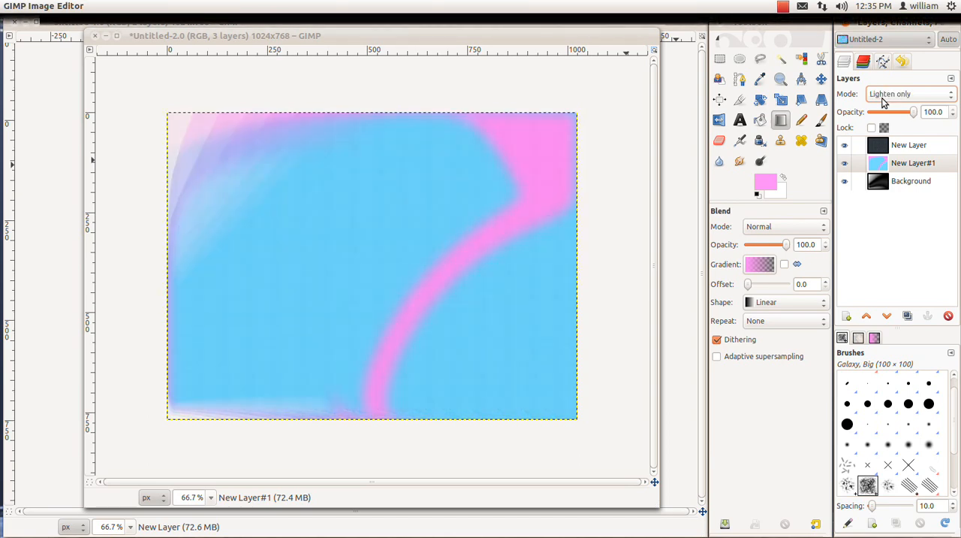
pyautogui.press('Up')
pyautogui.press('Up')
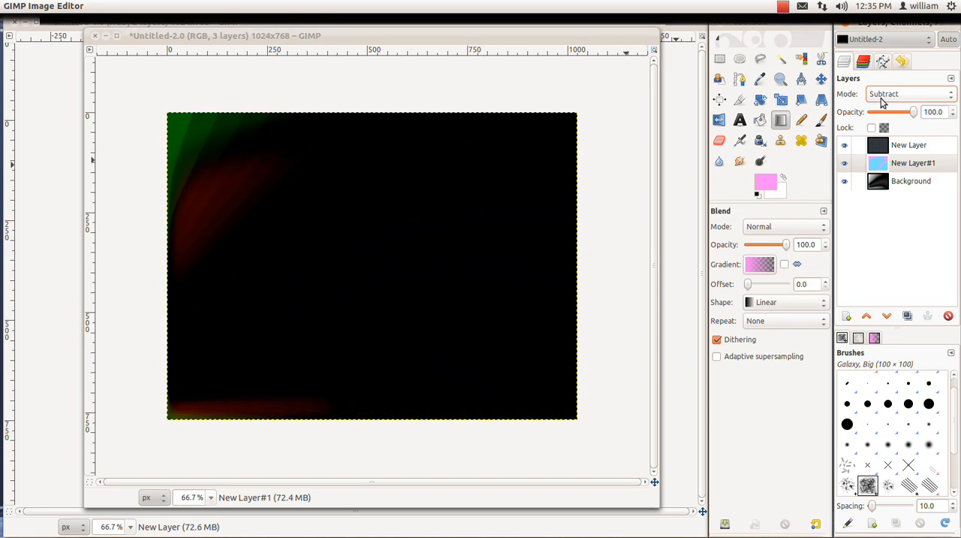
pyautogui.press('Up')
pyautogui.press('Up')
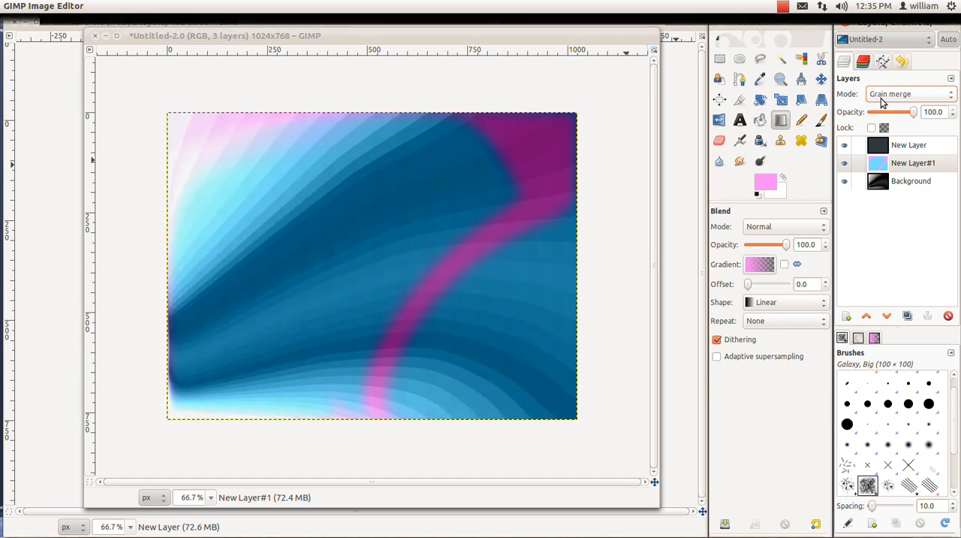
pyautogui.press('Up')
pyautogui.press('Up')
pyautogui.press('Up')
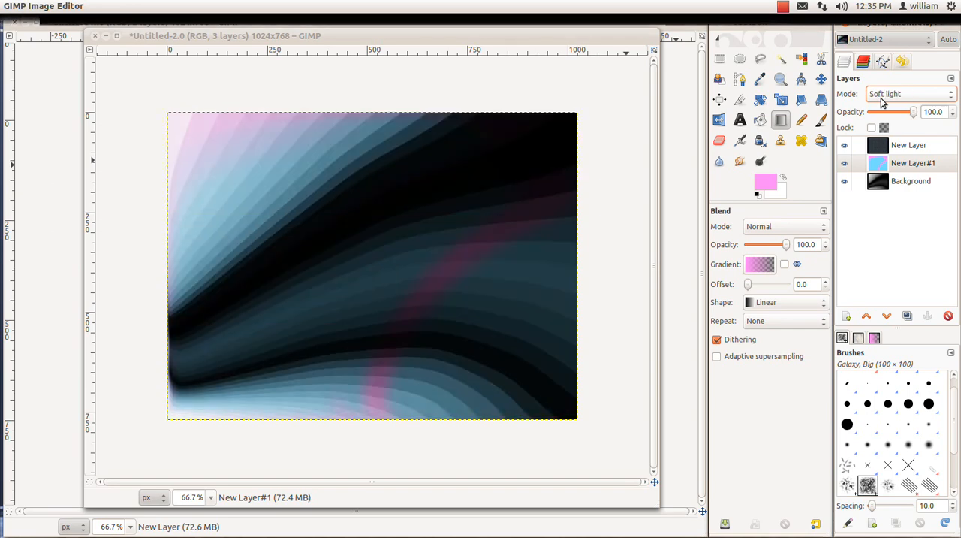
pyautogui.press('Down')
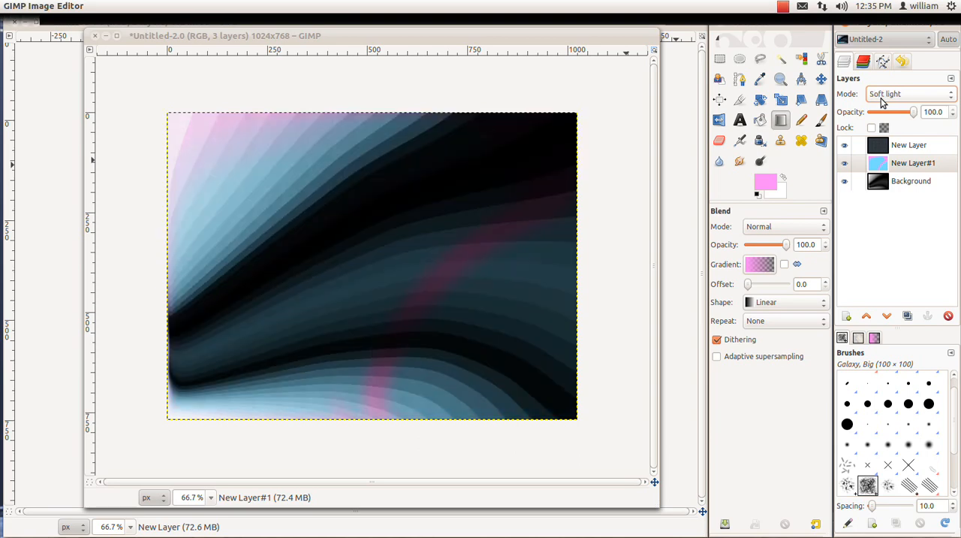
pyautogui.scroll(2, 882, 98)
pyautogui.scroll(1, 881, 99)
pyautogui.scroll(-1, 882, 99)
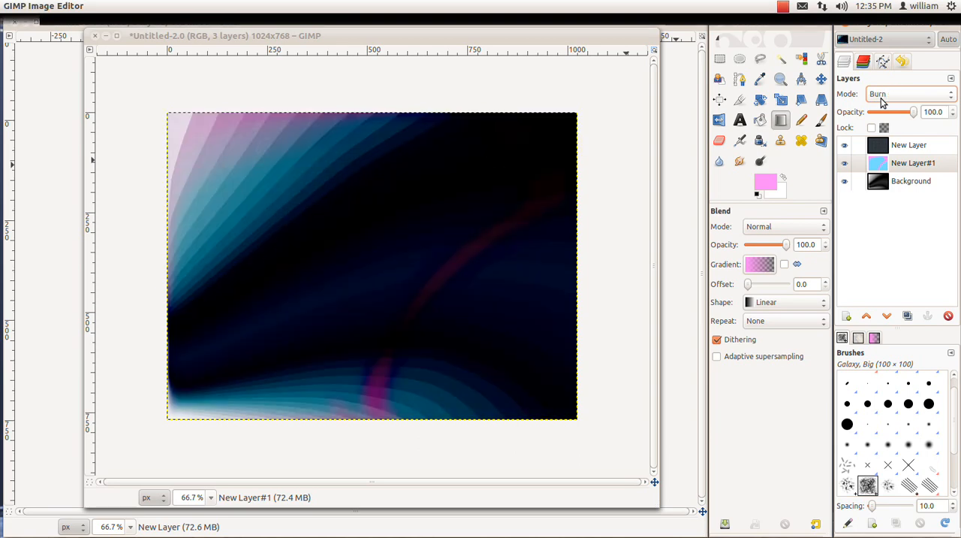
pyautogui.scroll(2, 882, 103)
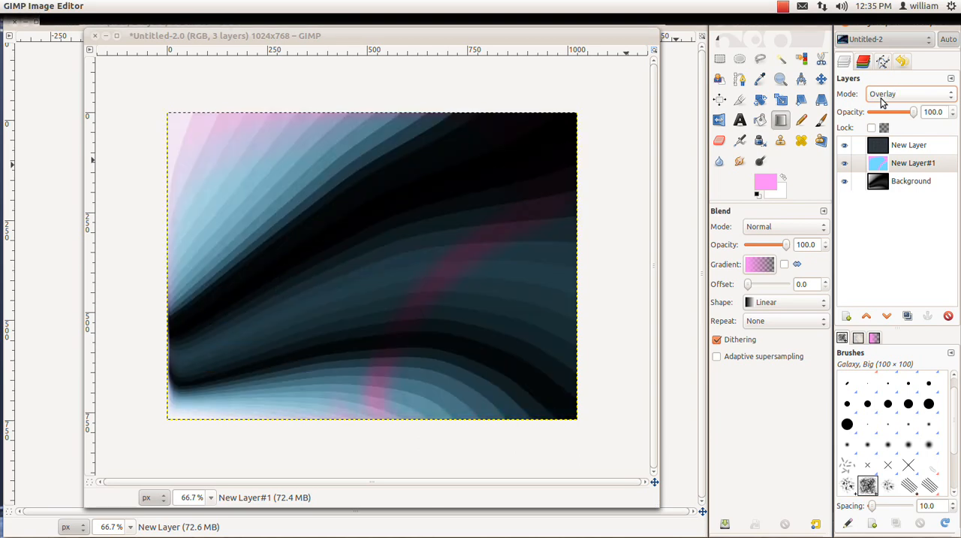
pyautogui.scroll(1, 882, 103)
pyautogui.scroll(-16, 882, 103)
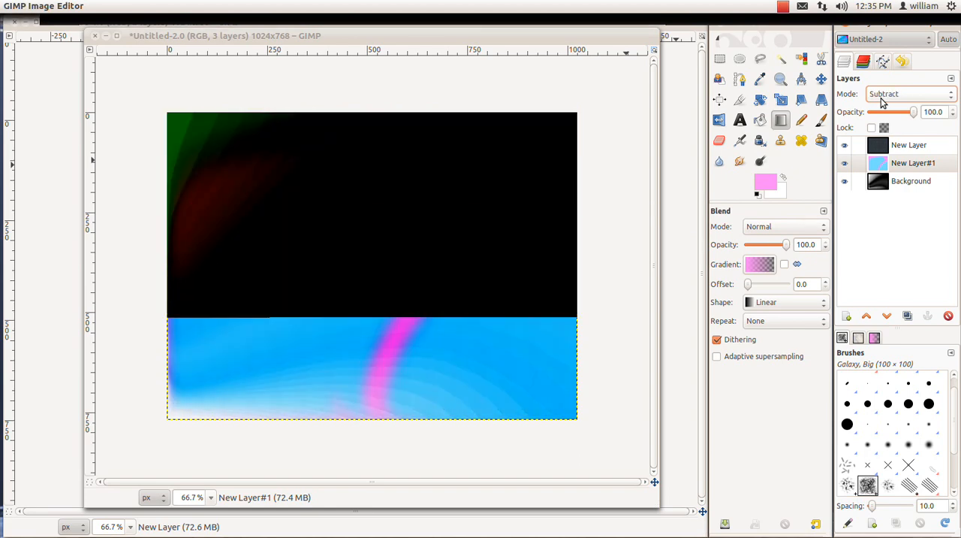
# - Delete the warped pink and blue layer and make the Background layer active
pyautogui.click(948, 315)
pyautogui.click(923, 171)
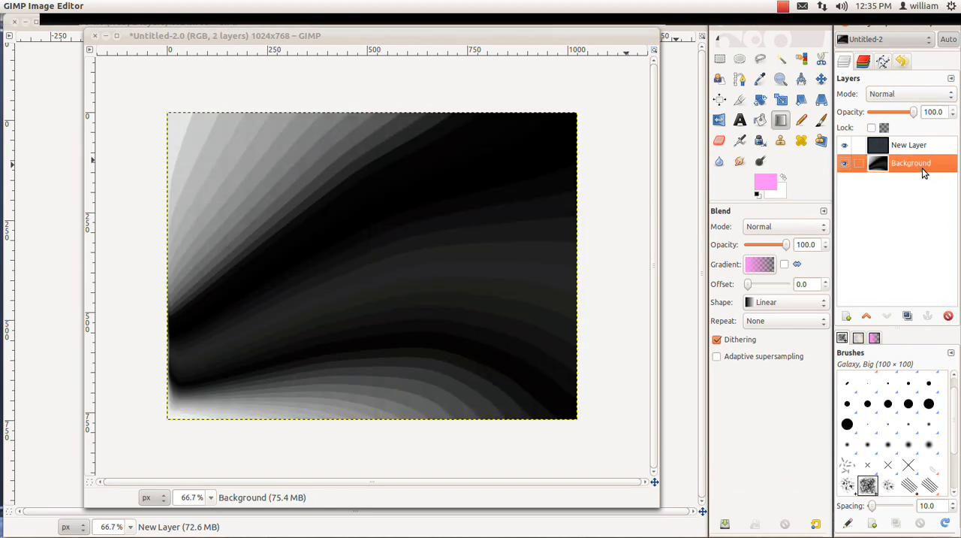
pyautogui.click(781, 120)
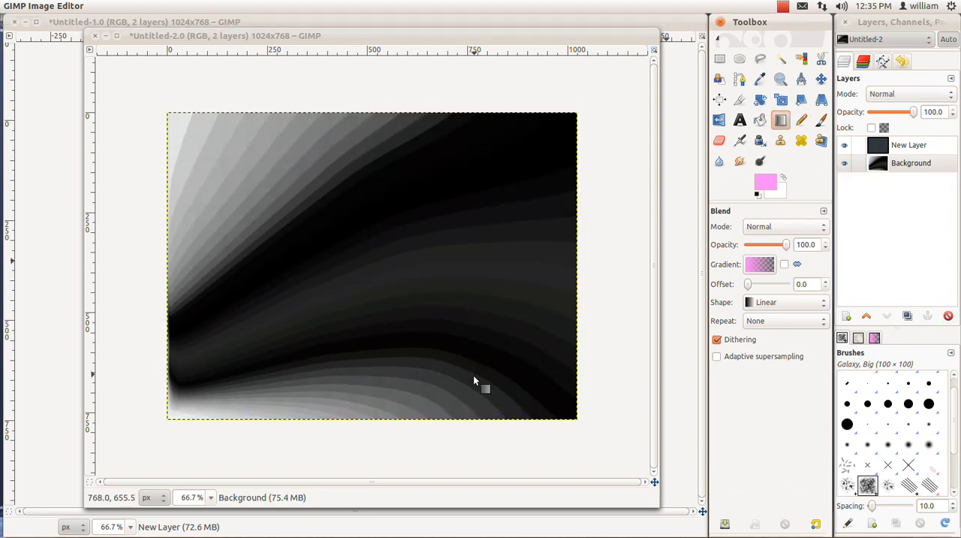
pyautogui.click(780, 229)
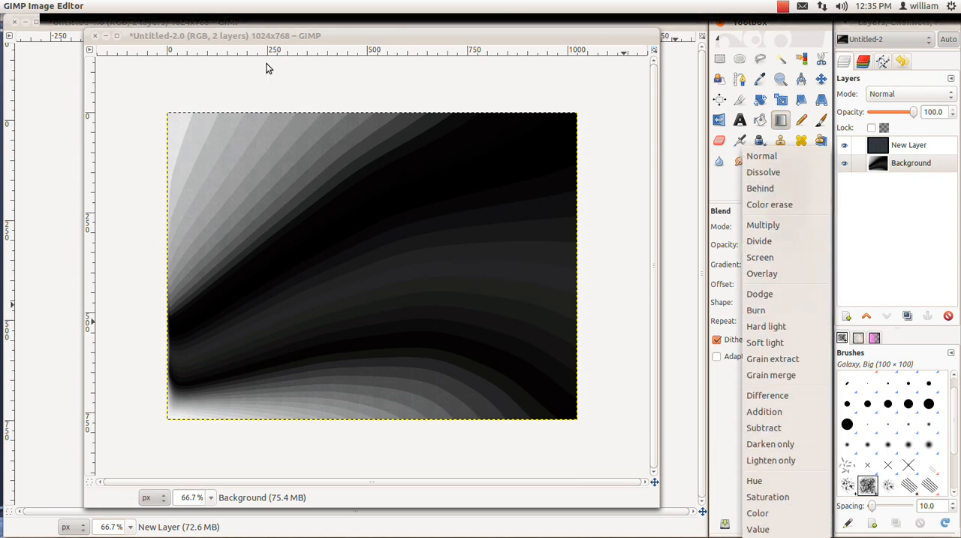
pyautogui.click(266, 68)
pyautogui.click(191, 5)
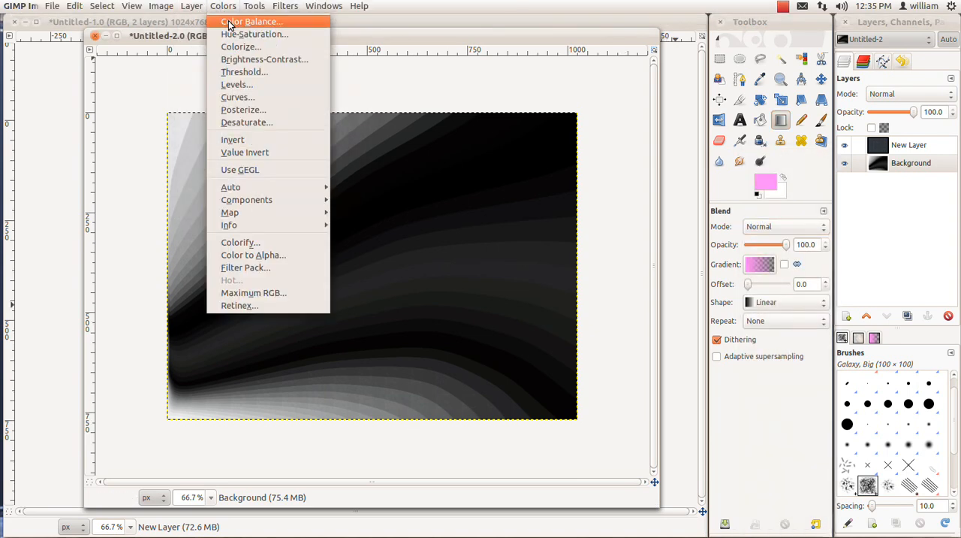
pyautogui.click(230, 23)
pyautogui.click(758, 381)
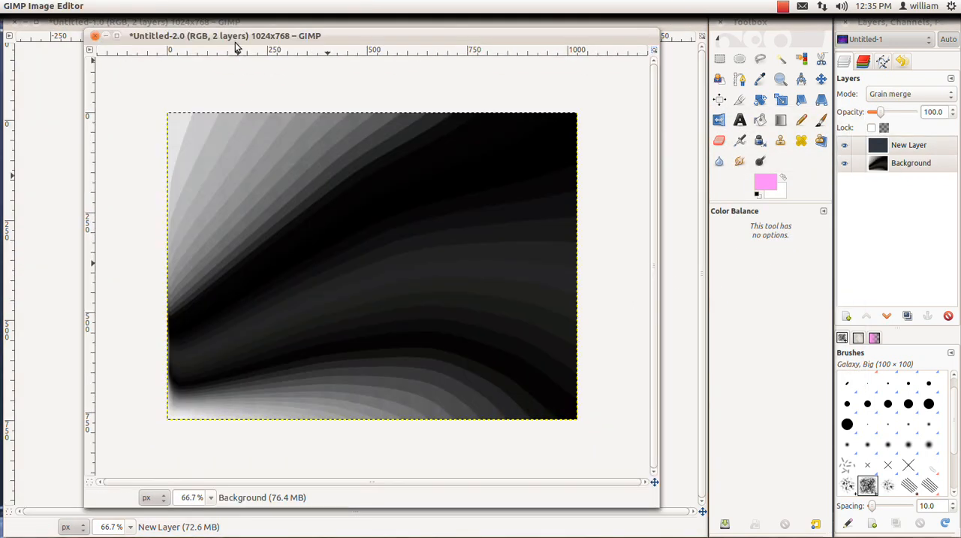
# - Colorize the Background layer with hue 315, saturation 70 and lightness 9
pyautogui.click(223, 5)
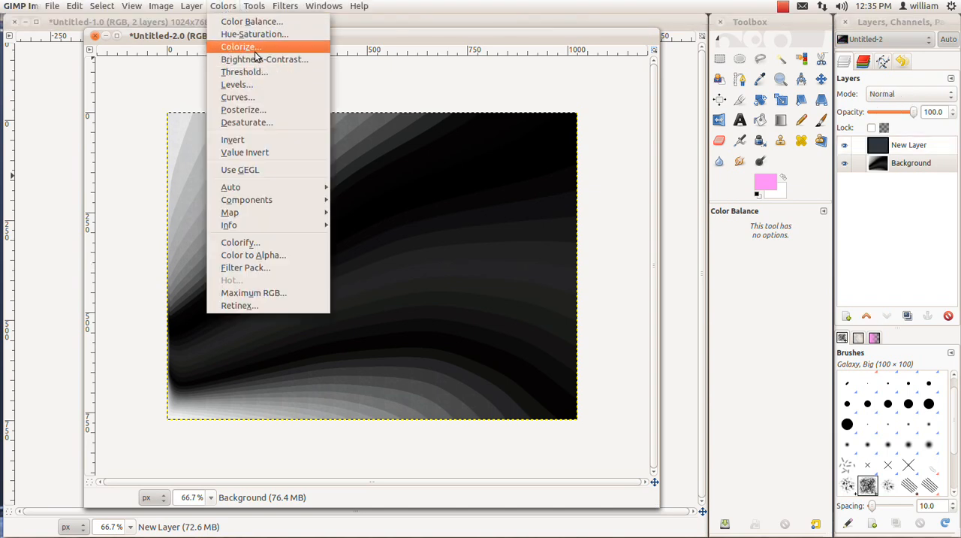
pyautogui.click(240, 46)
pyautogui.moveTo(160, 109); pyautogui.dragTo(173, 124)
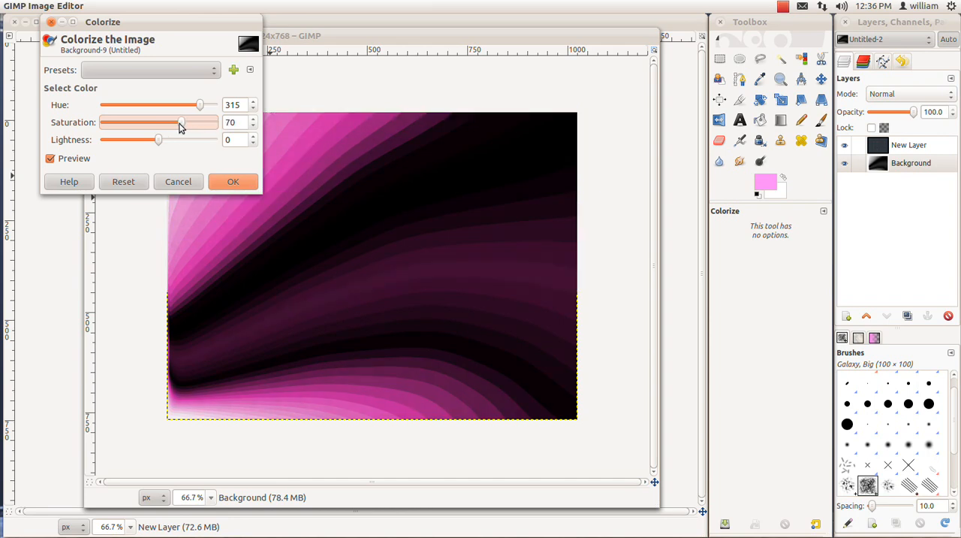
pyautogui.moveTo(159, 141); pyautogui.dragTo(166, 145)
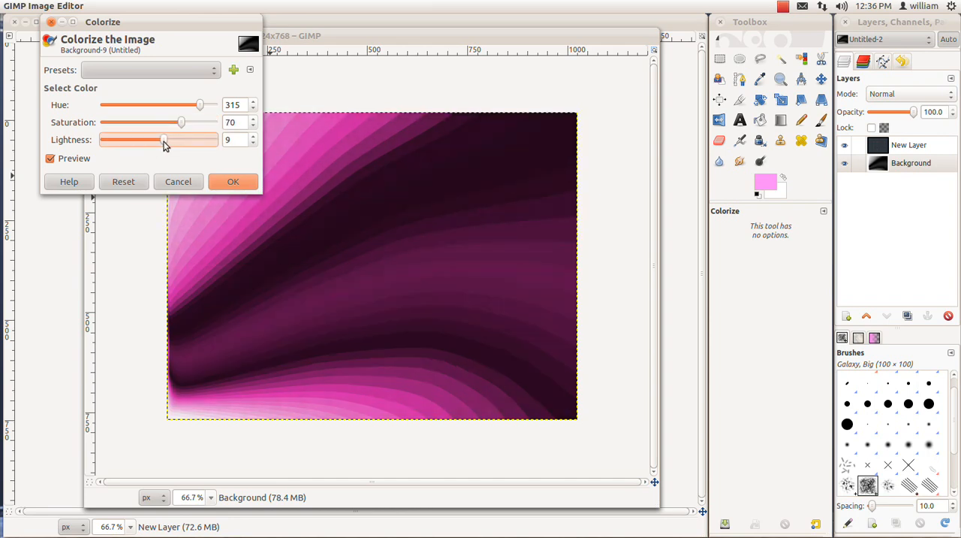
pyautogui.click(232, 181)
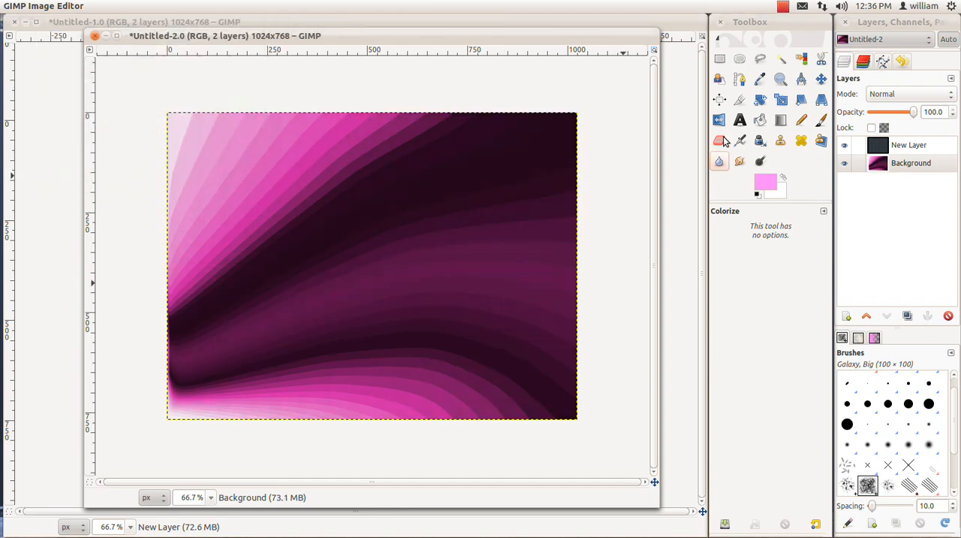
# - Prepare the Blend tool with light blue (94c1f3) as the foreground color
pyautogui.click(780, 121)
pyautogui.click(763, 180)
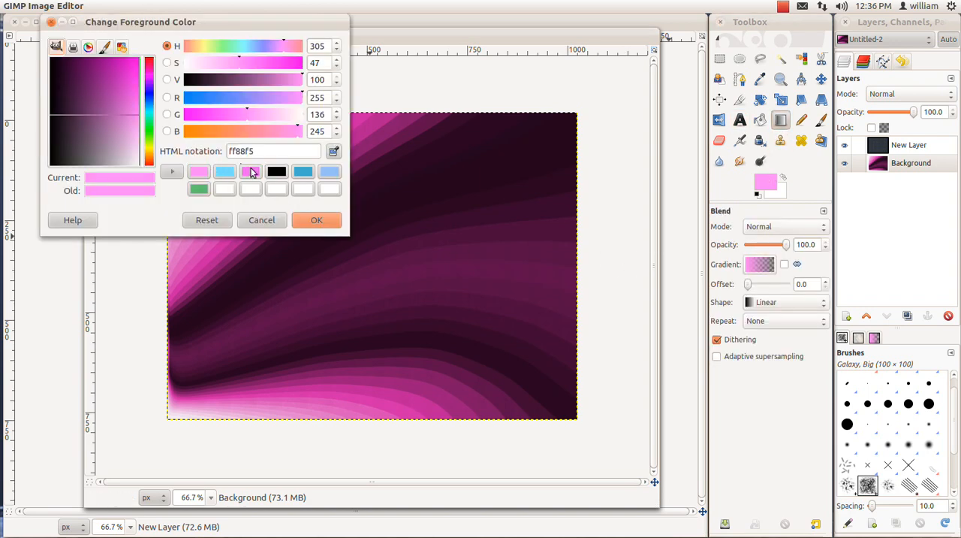
pyautogui.click(225, 171)
pyautogui.click(303, 171)
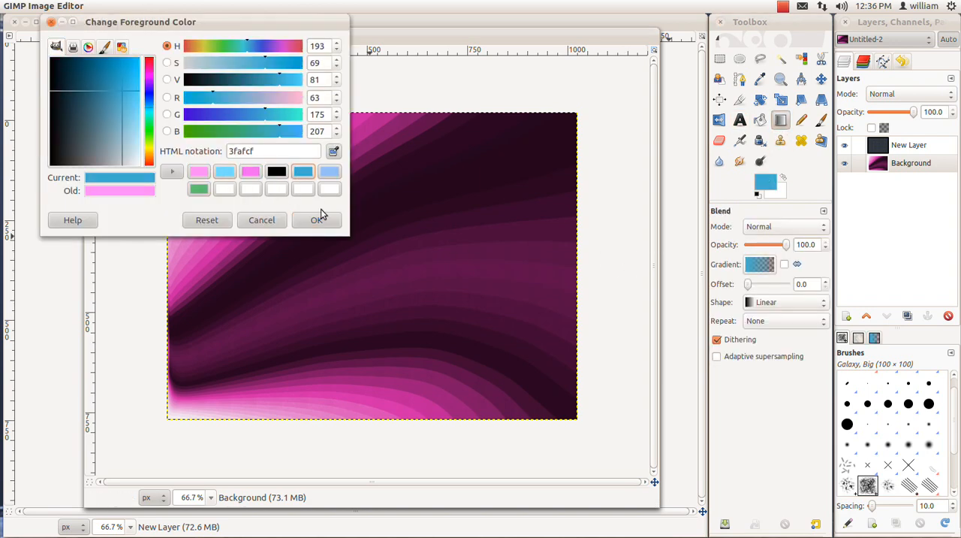
pyautogui.click(327, 172)
pyautogui.click(316, 220)
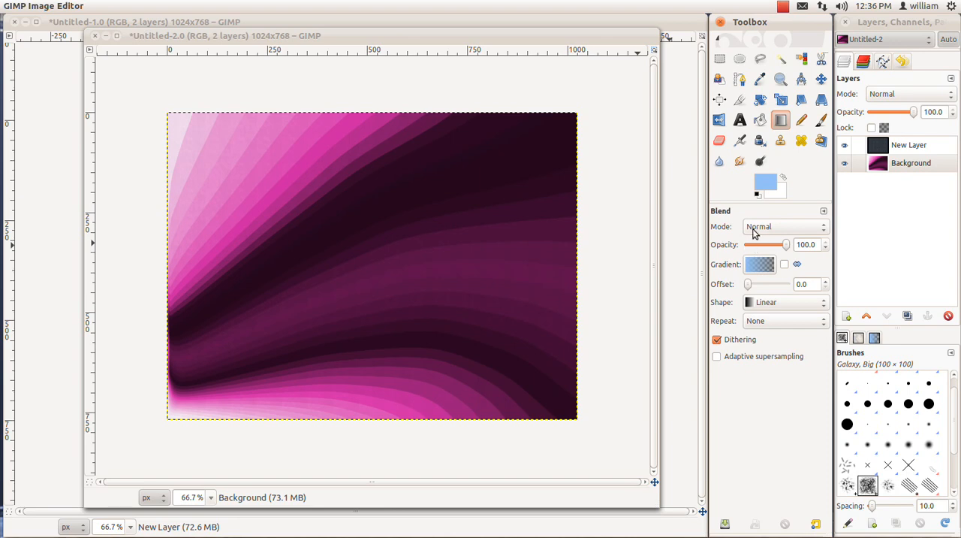
# - Set the Blend mode to Color and draw light blue gradients from the image's lower and upper edges toward the middle
pyautogui.click(754, 233)
pyautogui.click(796, 510)
pyautogui.moveTo(396, 411); pyautogui.dragTo(401, 293)
pyautogui.moveTo(400, 103); pyautogui.dragTo(399, 216)
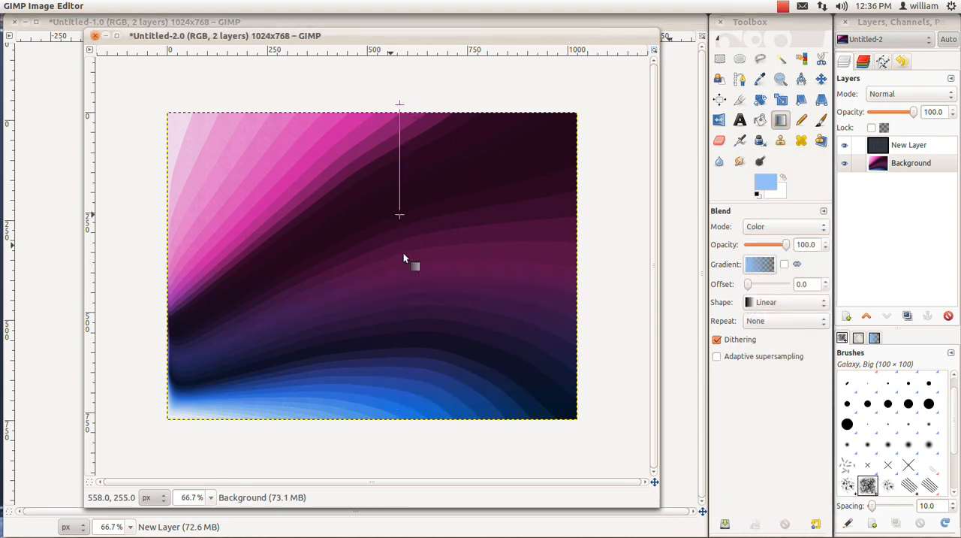
pyautogui.moveTo(404, 258); pyautogui.dragTo(403, 259)
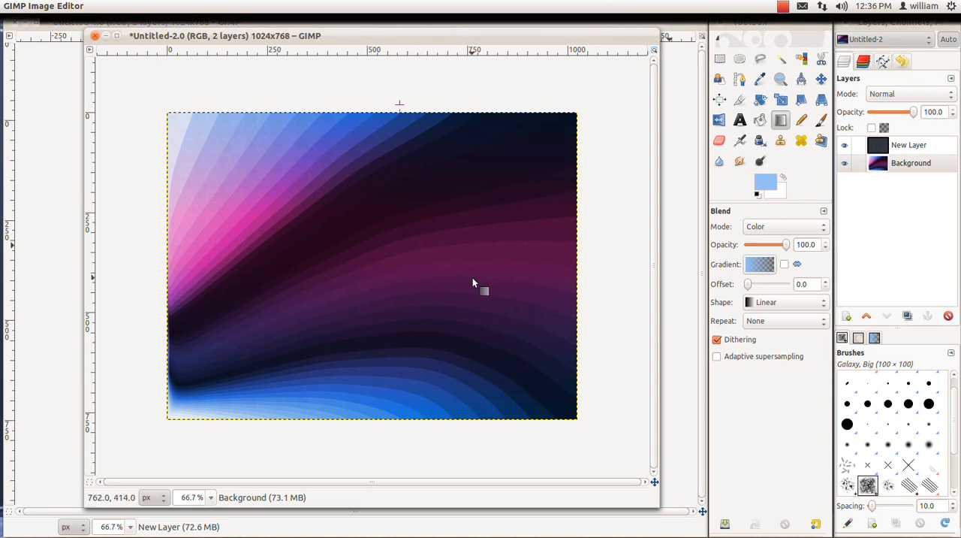
# - Pixelize the Background layer with a pixel width and height of 65 px
pyautogui.rightClick(427, 275)
pyautogui.moveTo(465, 403)
pyautogui.moveTo(577, 303)
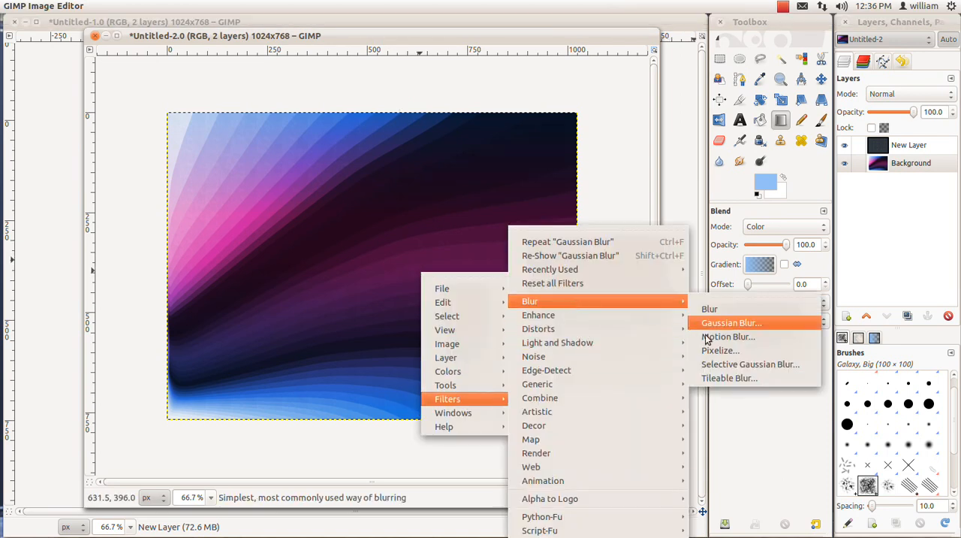
pyautogui.click(727, 353)
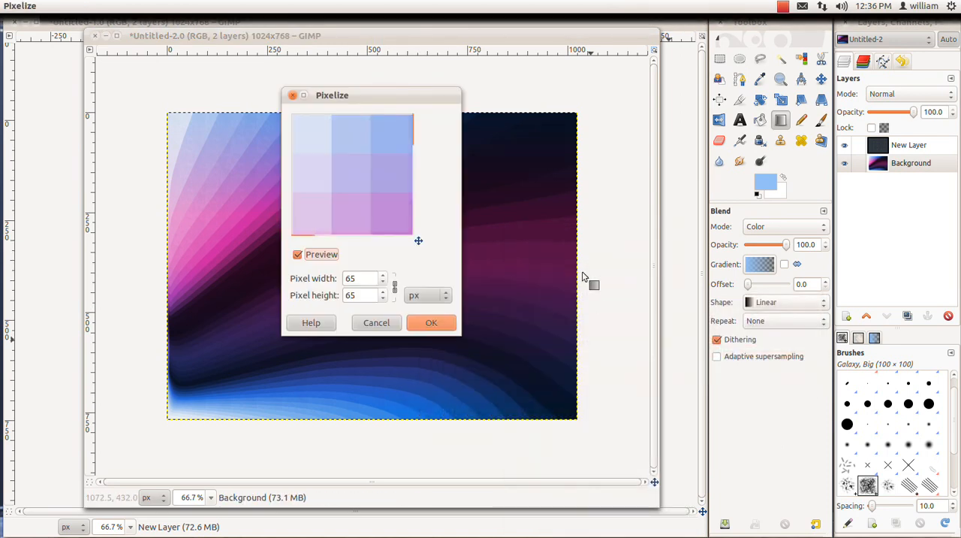
pyautogui.click(429, 323)
# - Apply a linear Motion Blur with a length of 256 and an angle of 90 to the Background layer
pyautogui.rightClick(359, 307)
pyautogui.moveTo(399, 431)
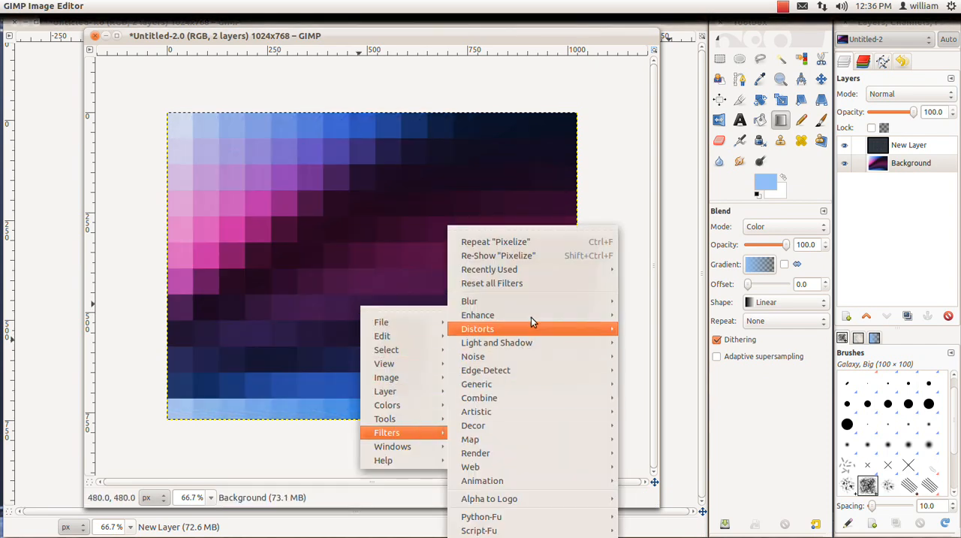
pyautogui.moveTo(537, 302)
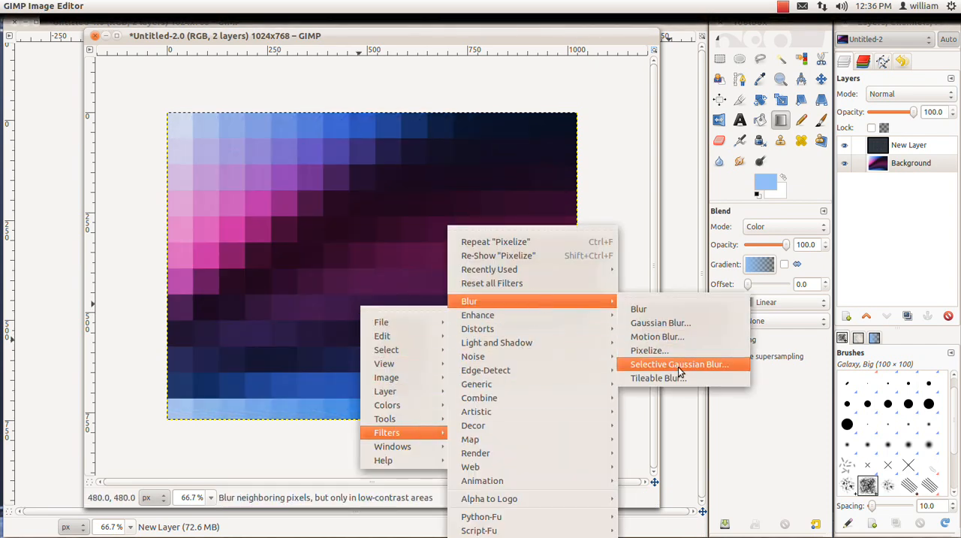
pyautogui.click(677, 337)
pyautogui.click(452, 369)
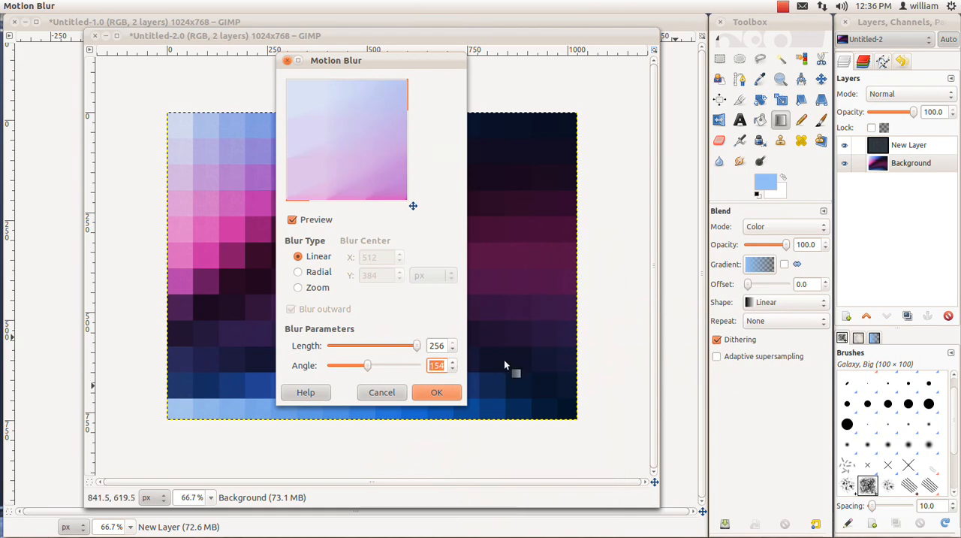
pyautogui.write('90')
pyautogui.click(436, 392)
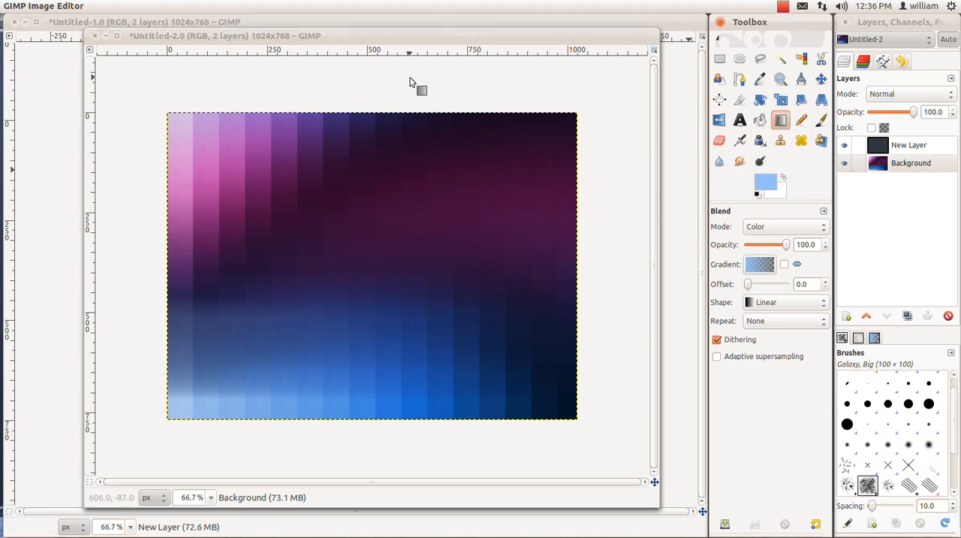
# - Blend light blue from the image's upper edge toward the middle, and a pink (ef63ea) gradient from above the image down past its lower edge
pyautogui.moveTo(410, 81); pyautogui.dragTo(403, 274)
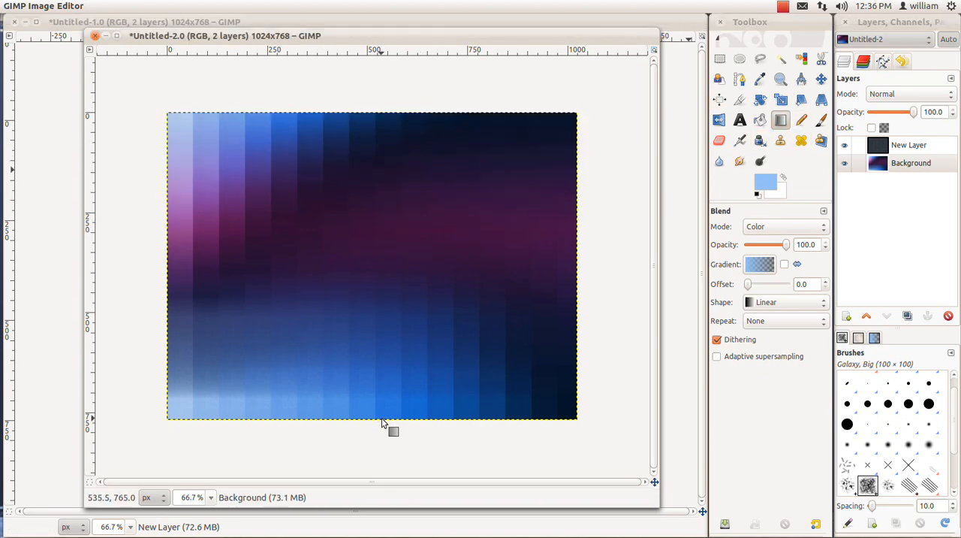
pyautogui.click(763, 184)
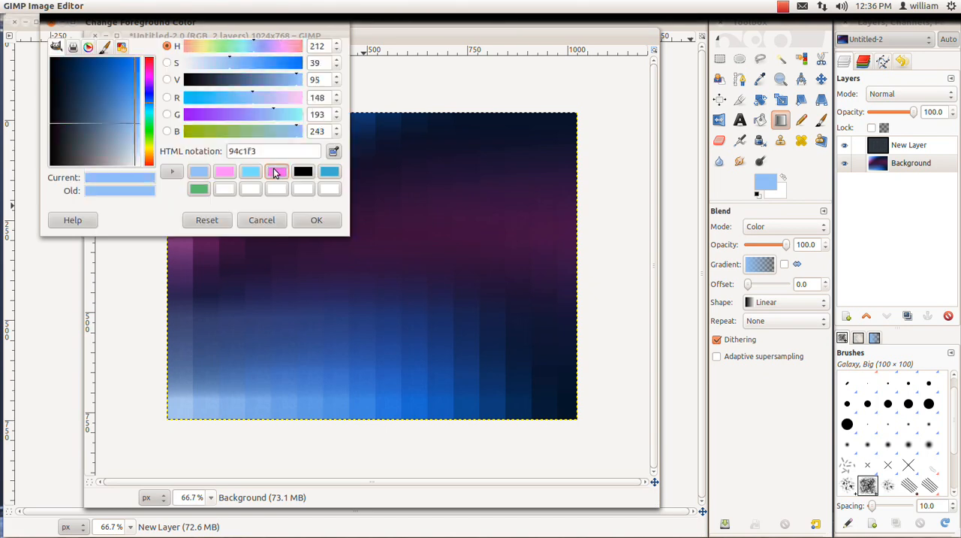
pyautogui.click(276, 171)
pyautogui.click(316, 219)
pyautogui.moveTo(380, 47); pyautogui.dragTo(371, 424)
# - Set the foreground color to light blue (94c1f3) and blend it from the image's lower and upper edges toward the middle
pyautogui.click(759, 183)
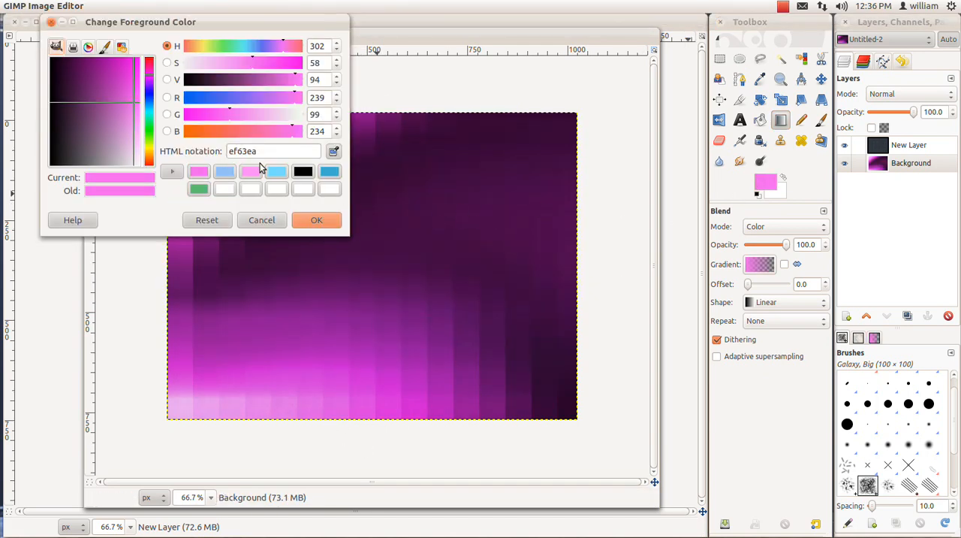
pyautogui.click(224, 171)
pyautogui.click(316, 220)
pyautogui.moveTo(324, 433); pyautogui.dragTo(335, 275)
pyautogui.moveTo(364, 105); pyautogui.dragTo(364, 254)
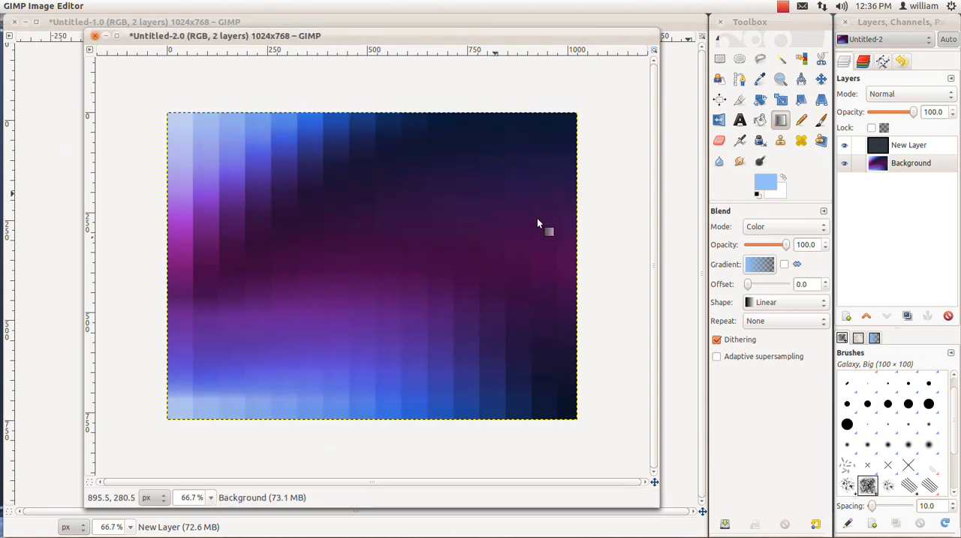
# - Try an IWarp Grow deformation with radius 250 and amount 1.00 on the Background layer, then reset the warp
pyautogui.click(719, 58)
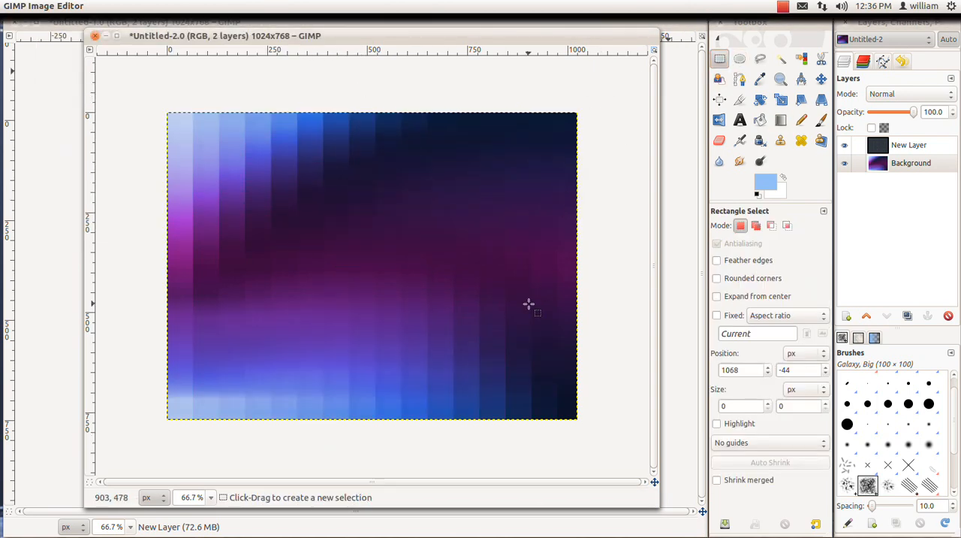
pyautogui.rightClick(464, 185)
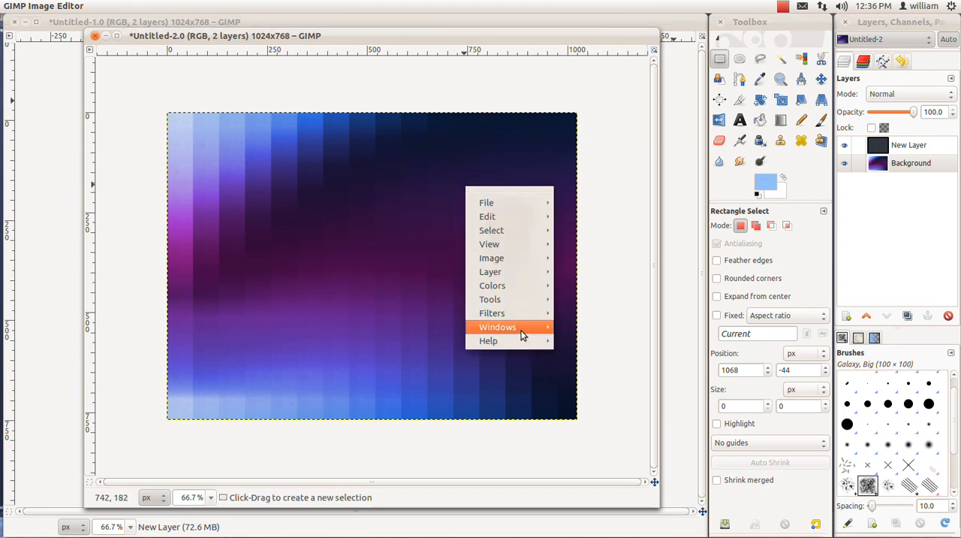
pyautogui.moveTo(521, 315)
pyautogui.moveTo(616, 335)
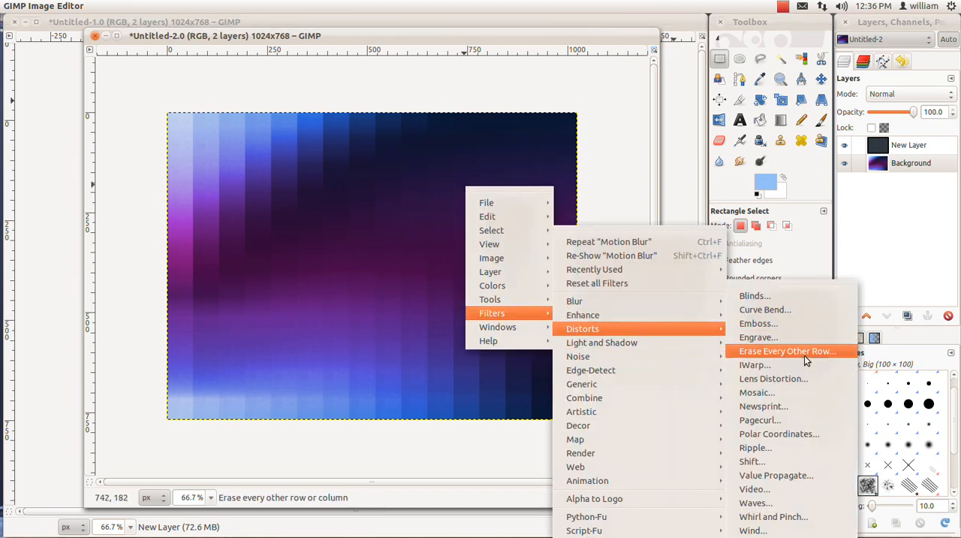
pyautogui.click(754, 365)
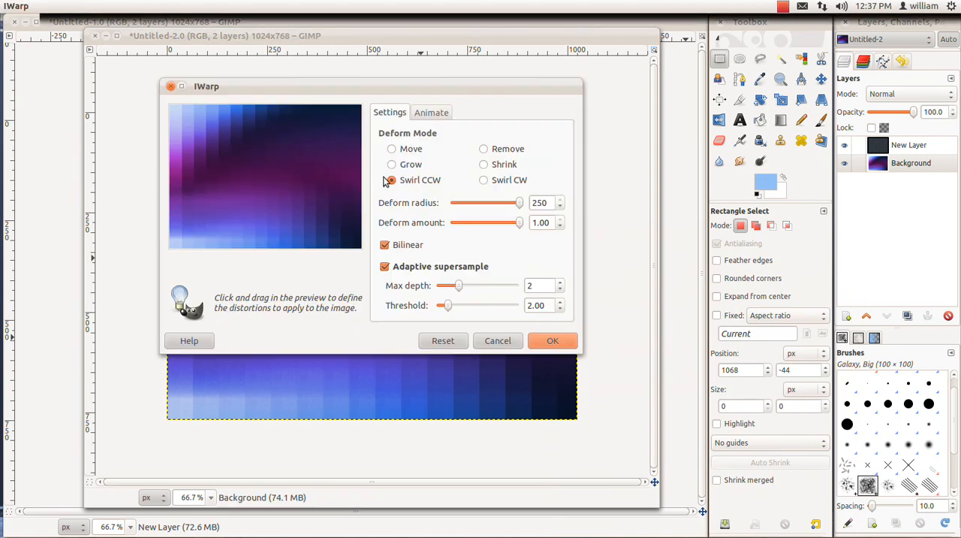
pyautogui.moveTo(325, 180)
pyautogui.mouseDown()
pyautogui.moveTo(311, 213)
pyautogui.moveTo(270, 210)
pyautogui.mouseUp()
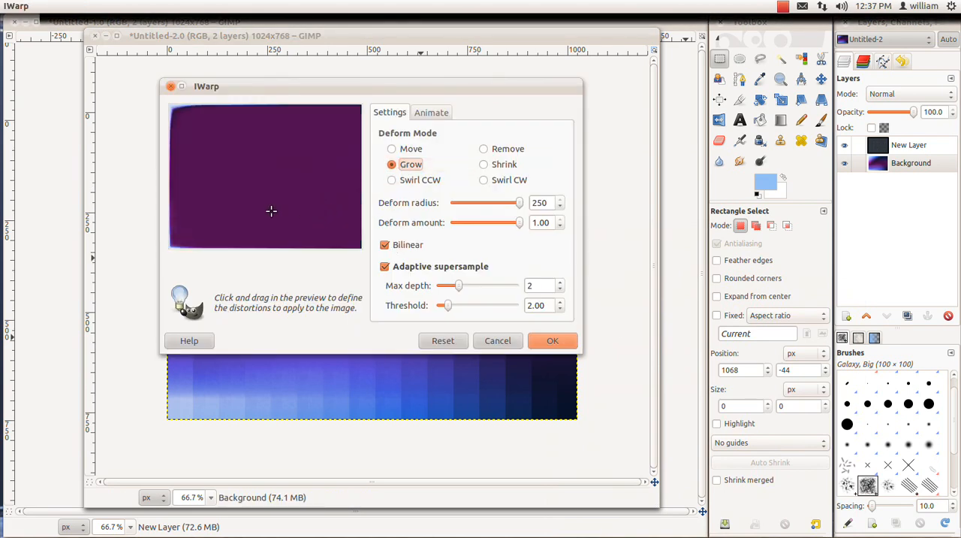
pyautogui.click(443, 341)
# - Try an IWarp Shrink deformation on the Background layer, then dismiss the tiny stray selection at the image's edge
pyautogui.click(484, 164)
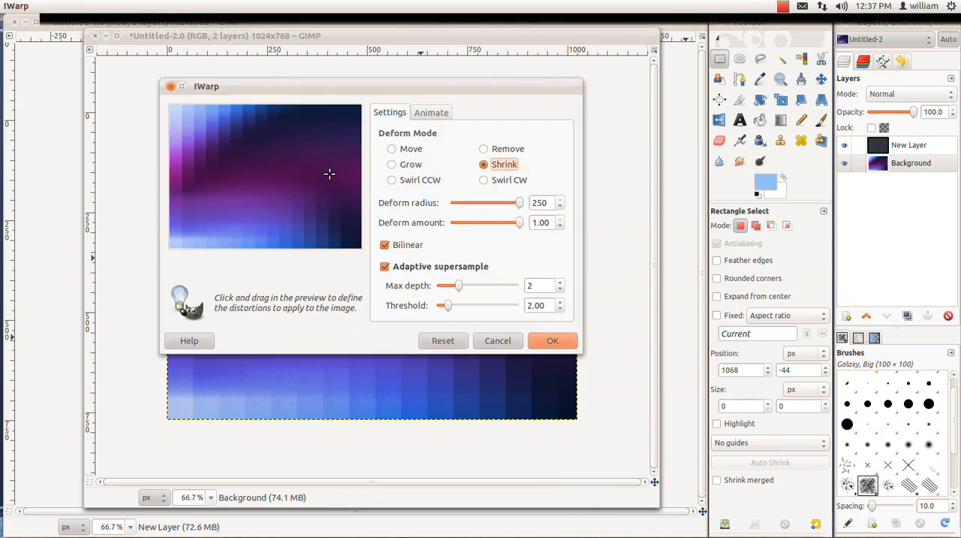
pyautogui.moveTo(328, 174)
pyautogui.mouseDown()
pyautogui.moveTo(95, 178)
pyautogui.moveTo(362, 208)
pyautogui.moveTo(394, 313)
pyautogui.moveTo(333, 121)
pyautogui.moveTo(334, 66)
pyautogui.moveTo(356, 44)
pyautogui.moveTo(315, 39)
pyautogui.moveTo(287, 120)
pyautogui.moveTo(306, 195)
pyautogui.moveTo(275, 175)
pyautogui.moveTo(223, 168)
pyautogui.moveTo(264, 155)
pyautogui.moveTo(421, 180)
pyautogui.mouseUp()
pyautogui.moveTo(579, 362); pyautogui.dragTo(575, 357)
pyautogui.click(560, 344)
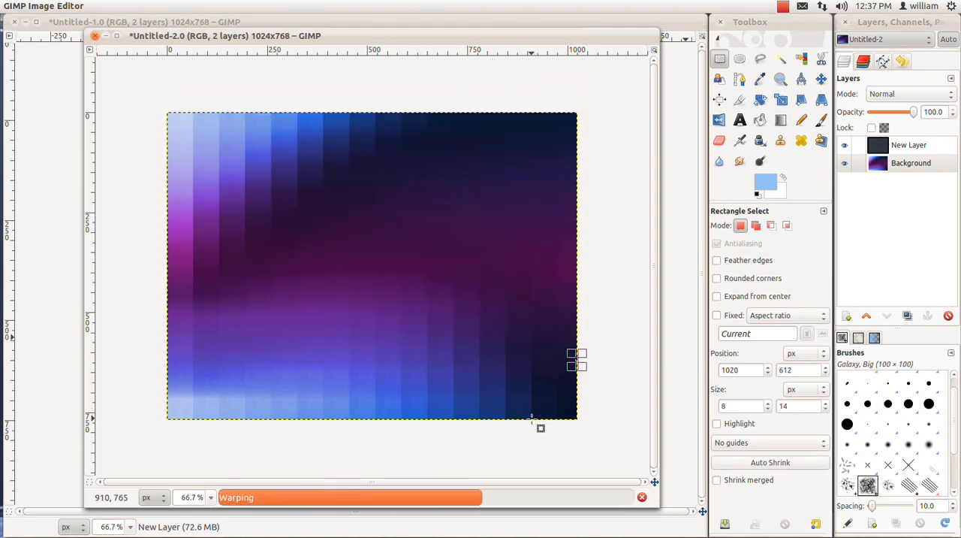
pyautogui.click(654, 120)
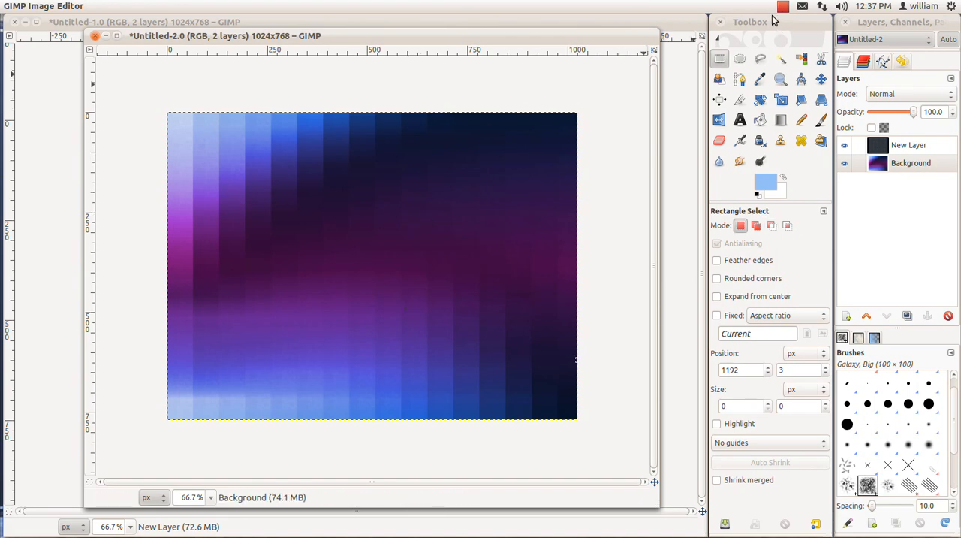
# - Select New Layer and set up the Bucket Fill with the Chocolate Swirl pattern
pyautogui.keyDown('ctrl'); pyautogui.scroll(3, 289, 210); pyautogui.keyUp('ctrl')
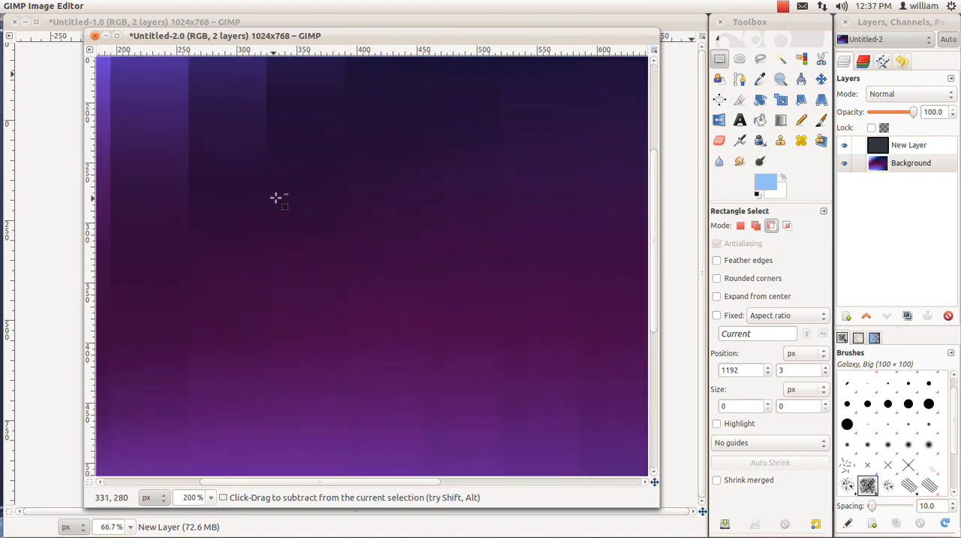
pyautogui.keyDown('ctrl'); pyautogui.scroll(-2, 330, 196); pyautogui.keyUp('ctrl')
pyautogui.click(901, 151)
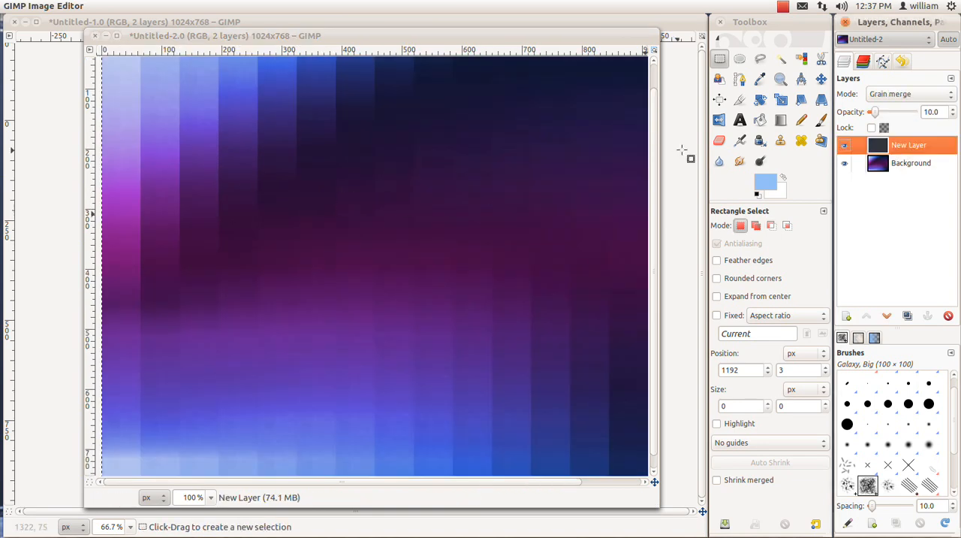
pyautogui.click(760, 120)
pyautogui.click(724, 301)
pyautogui.click(744, 319)
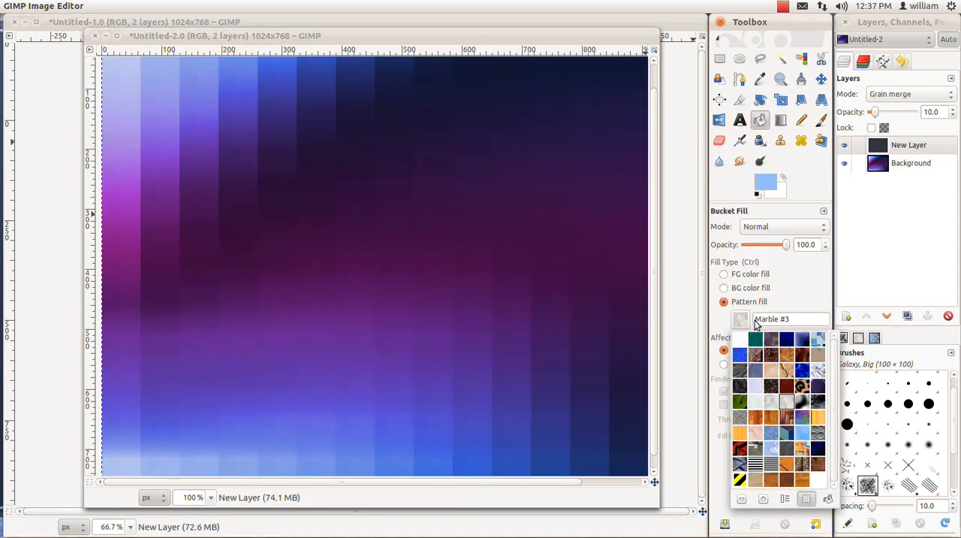
pyautogui.click(803, 355)
# - Clear the leftover selection and fill the whole New Layer with the Chocolate Swirl pattern
pyautogui.keyDown('ctrl'); pyautogui.scroll(-1, 398, 258); pyautogui.keyUp('ctrl')
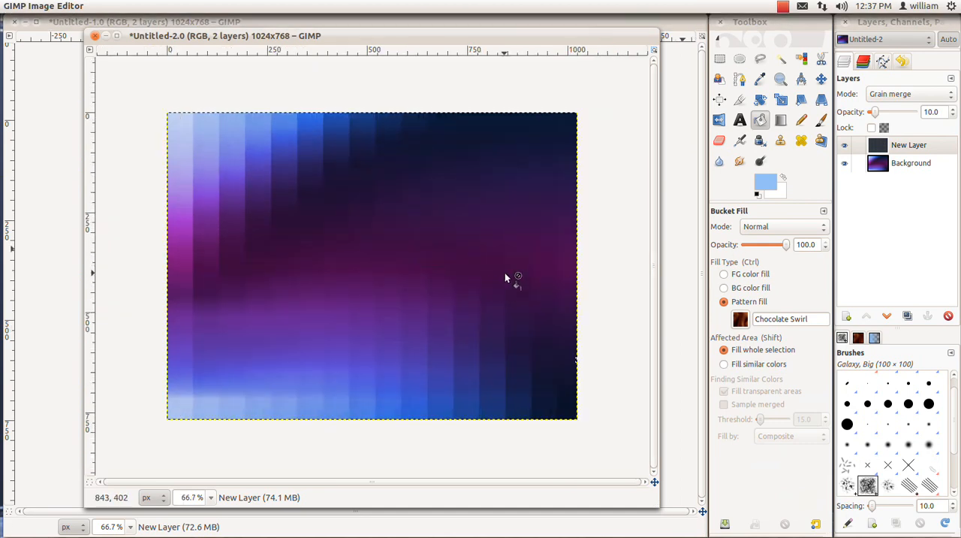
pyautogui.click(904, 147)
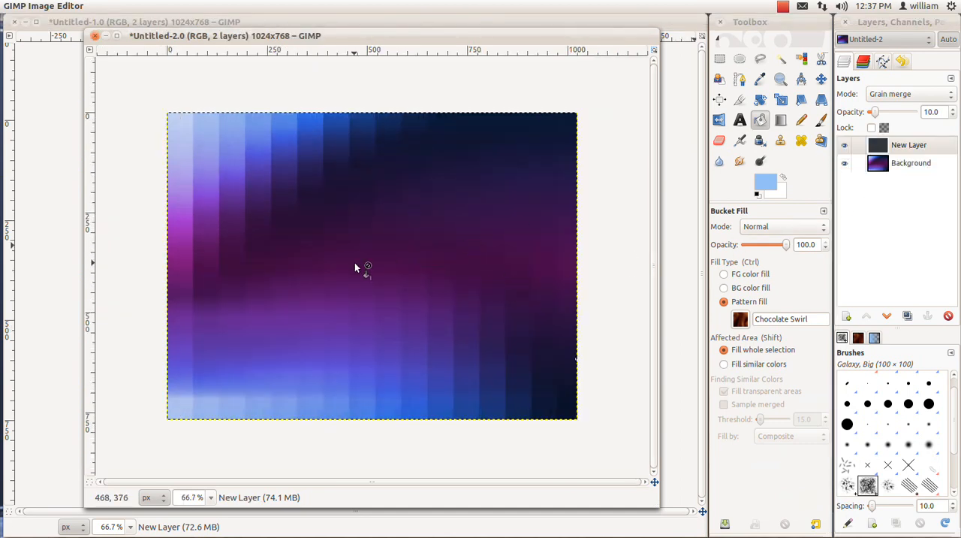
pyautogui.click(720, 59)
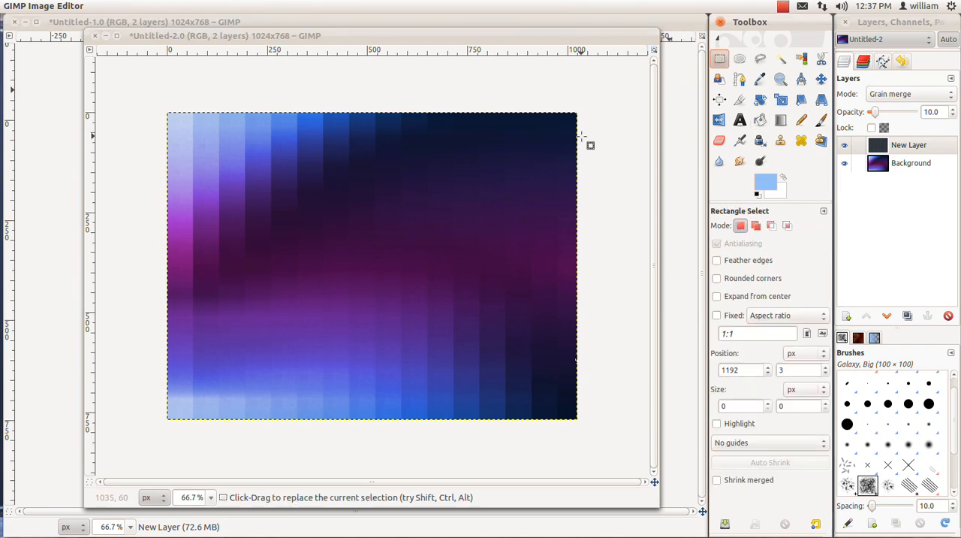
pyautogui.click(760, 122)
pyautogui.click(471, 188)
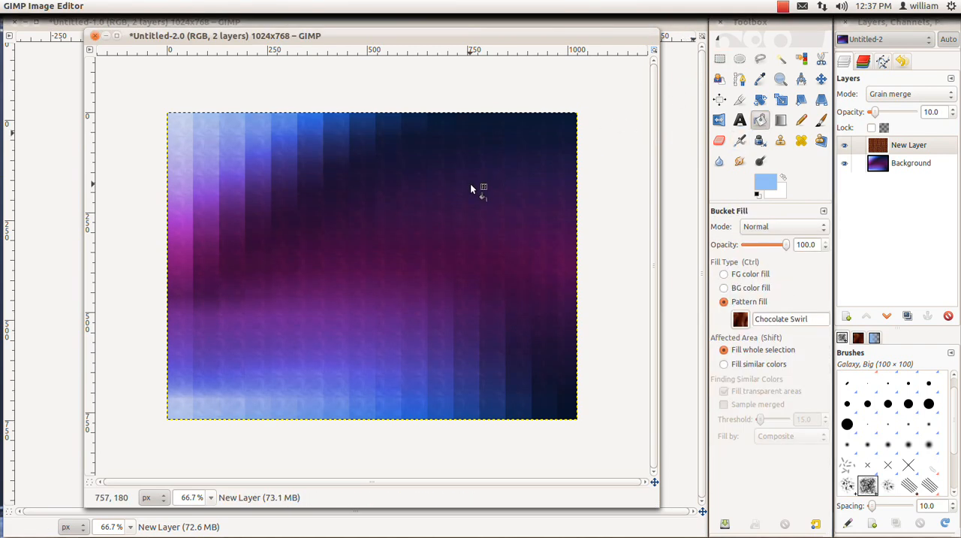
# - Change the fill pattern to Amethyst and fill New Layer with it
pyautogui.click(740, 318)
pyautogui.click(773, 341)
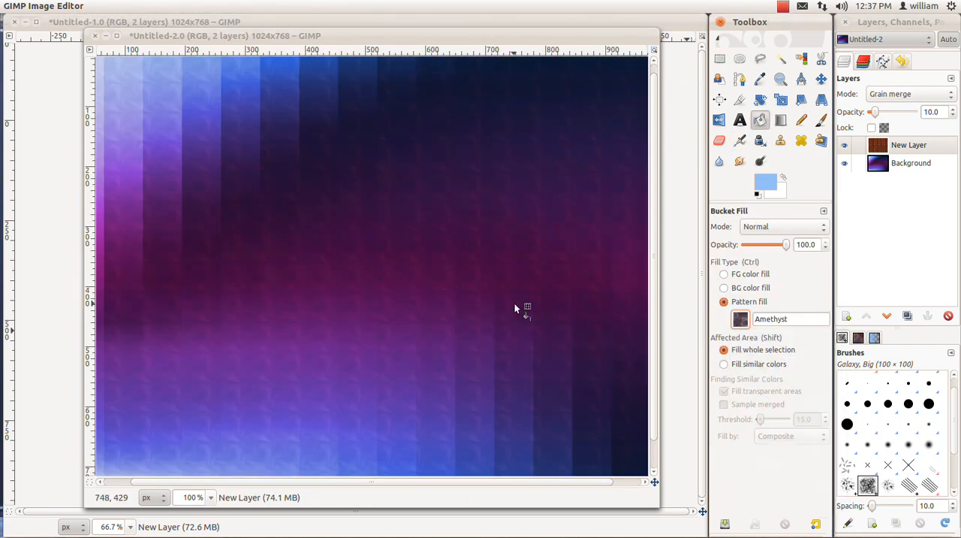
pyautogui.click(476, 292)
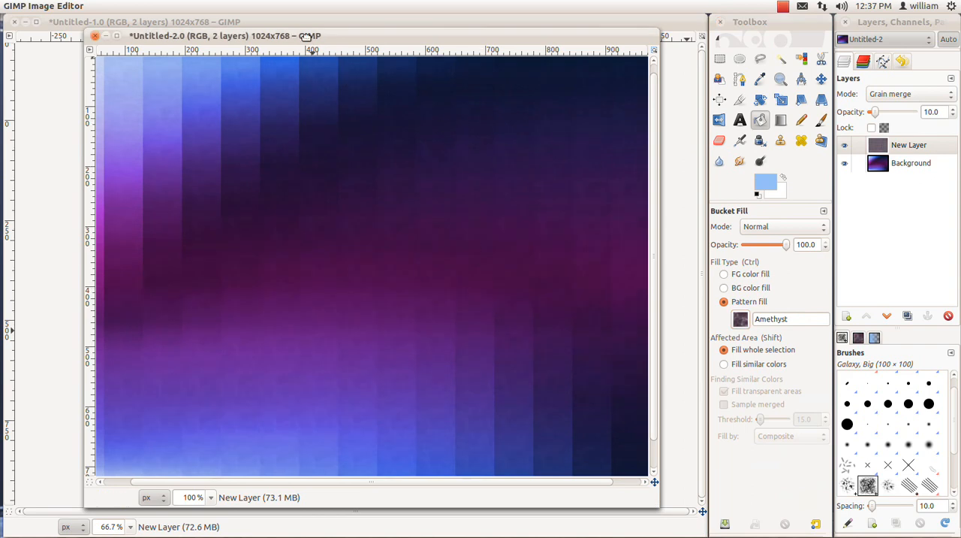
# - Invert New Layer's colors, undo the inversion and the pattern fills, and switch back to Rectangle Select
pyautogui.click(223, 6)
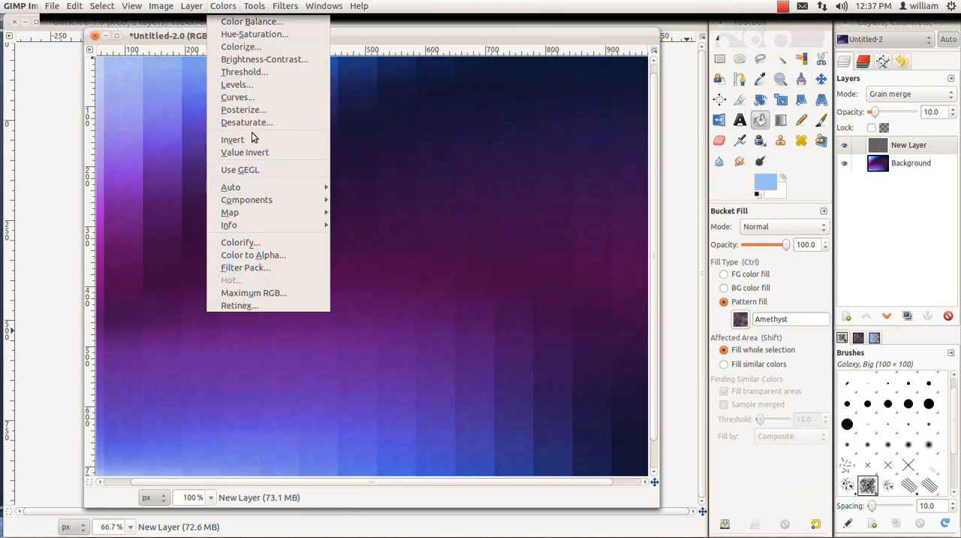
pyautogui.click(254, 140)
pyautogui.scroll(-2, 348, 248)
pyautogui.scroll(1, 348, 249)
pyautogui.hotkey('ctrl', 'z')
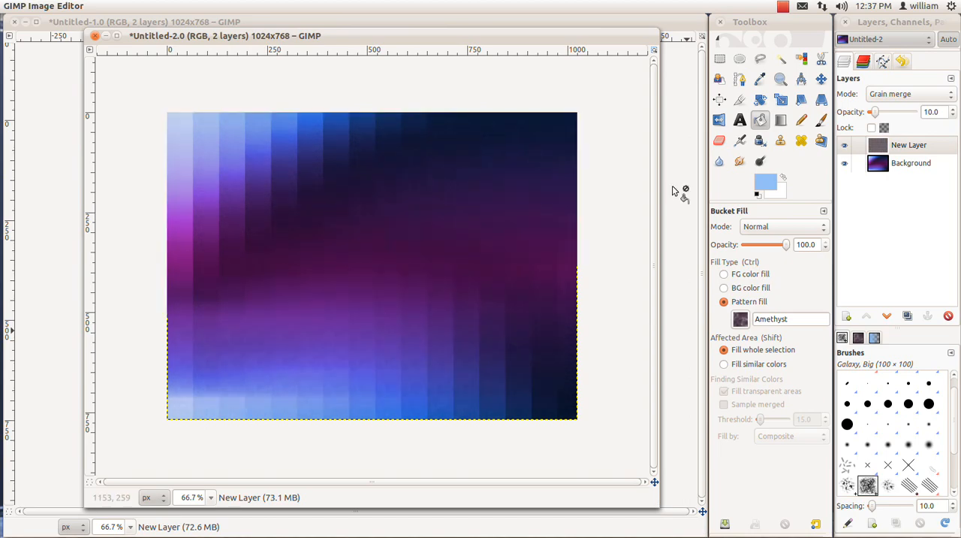
pyautogui.click(719, 58)
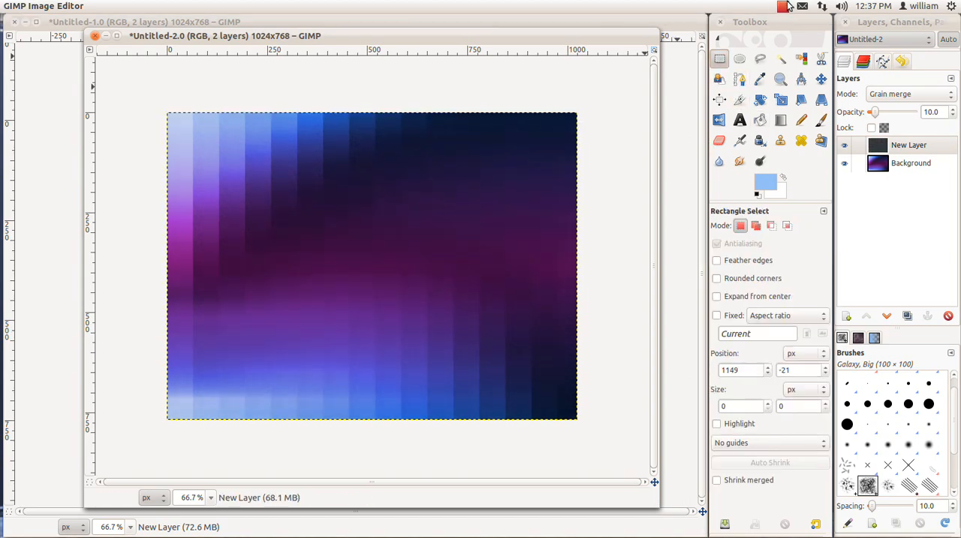